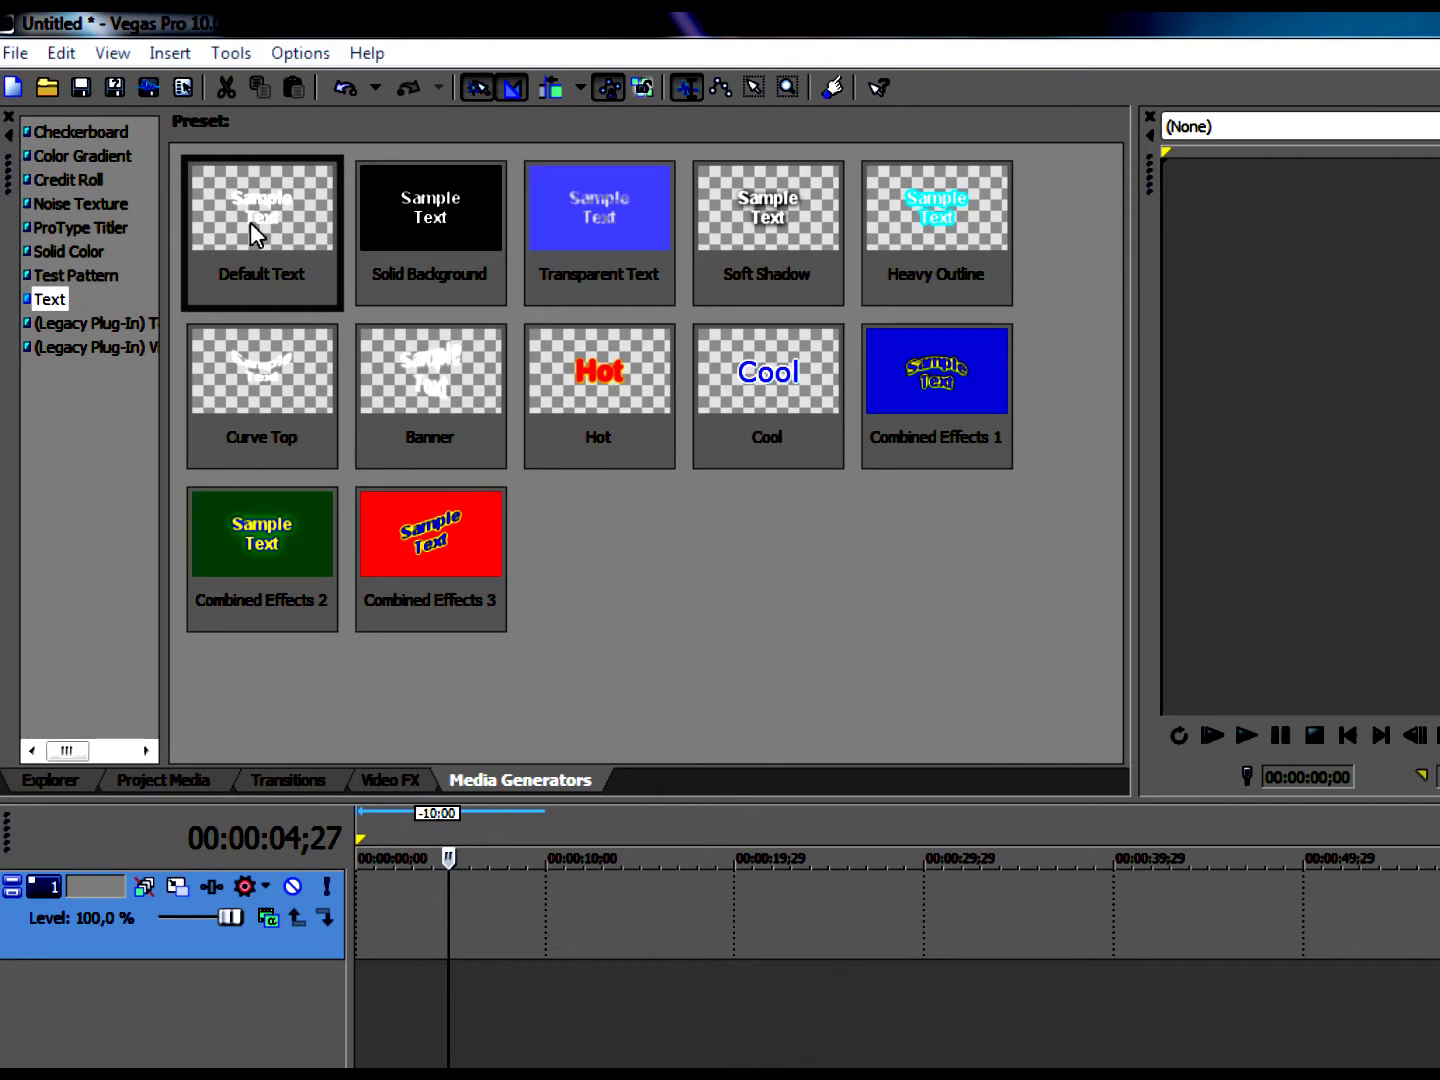
pyautogui.click(320, 780)
pyautogui.click(378, 778)
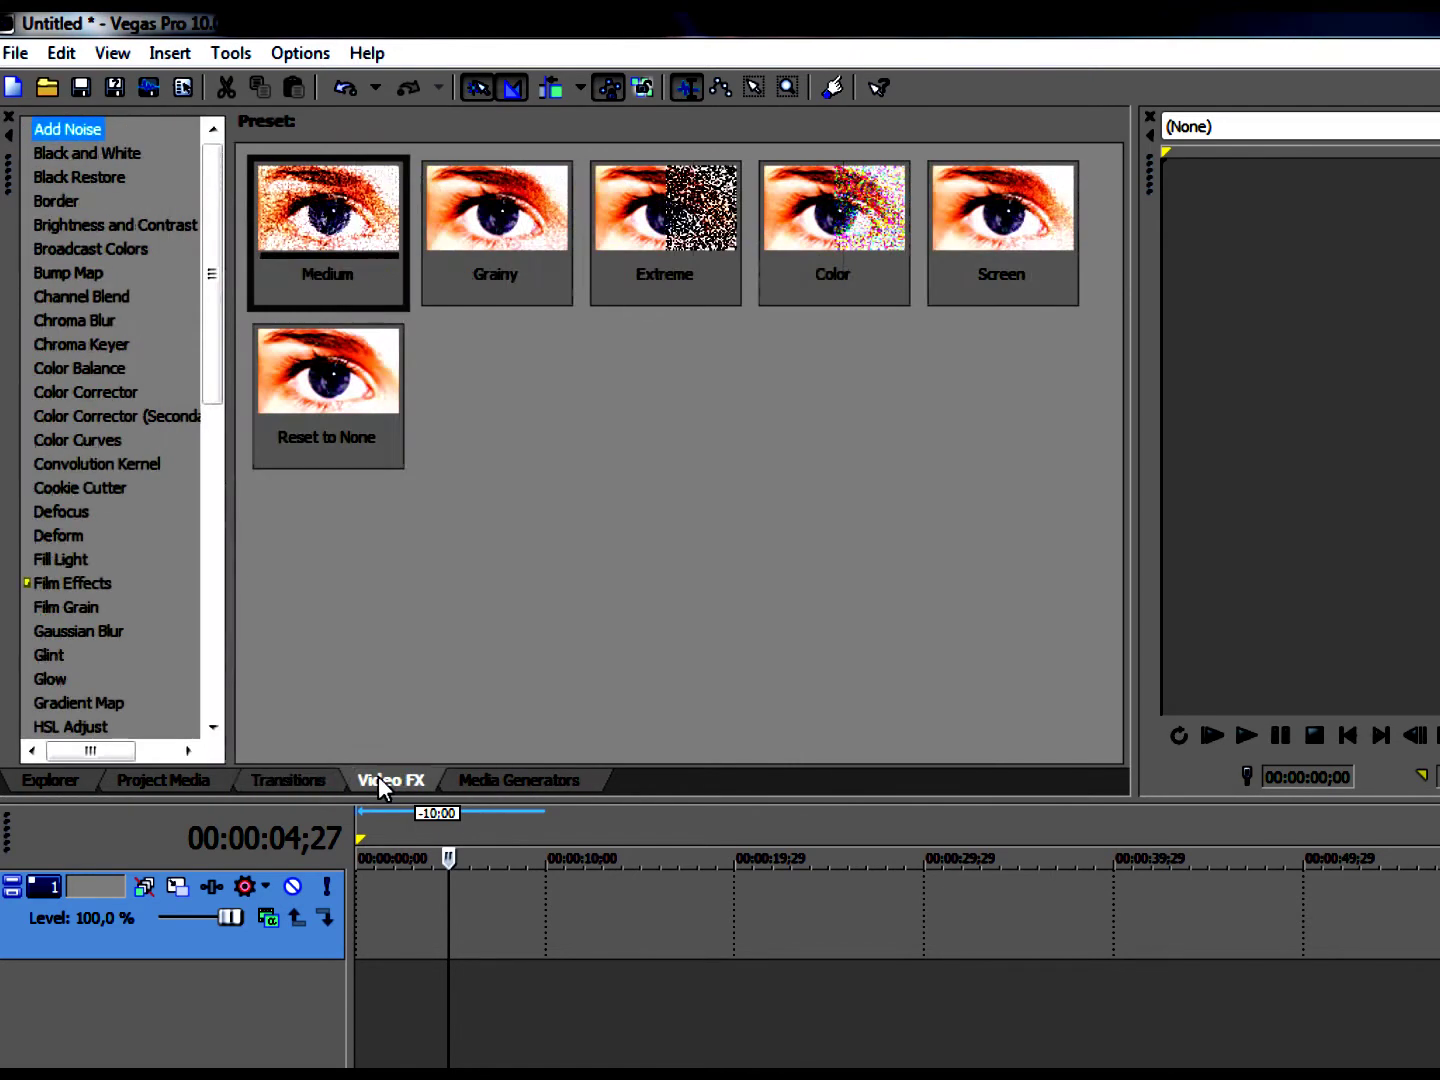
pyautogui.click(471, 780)
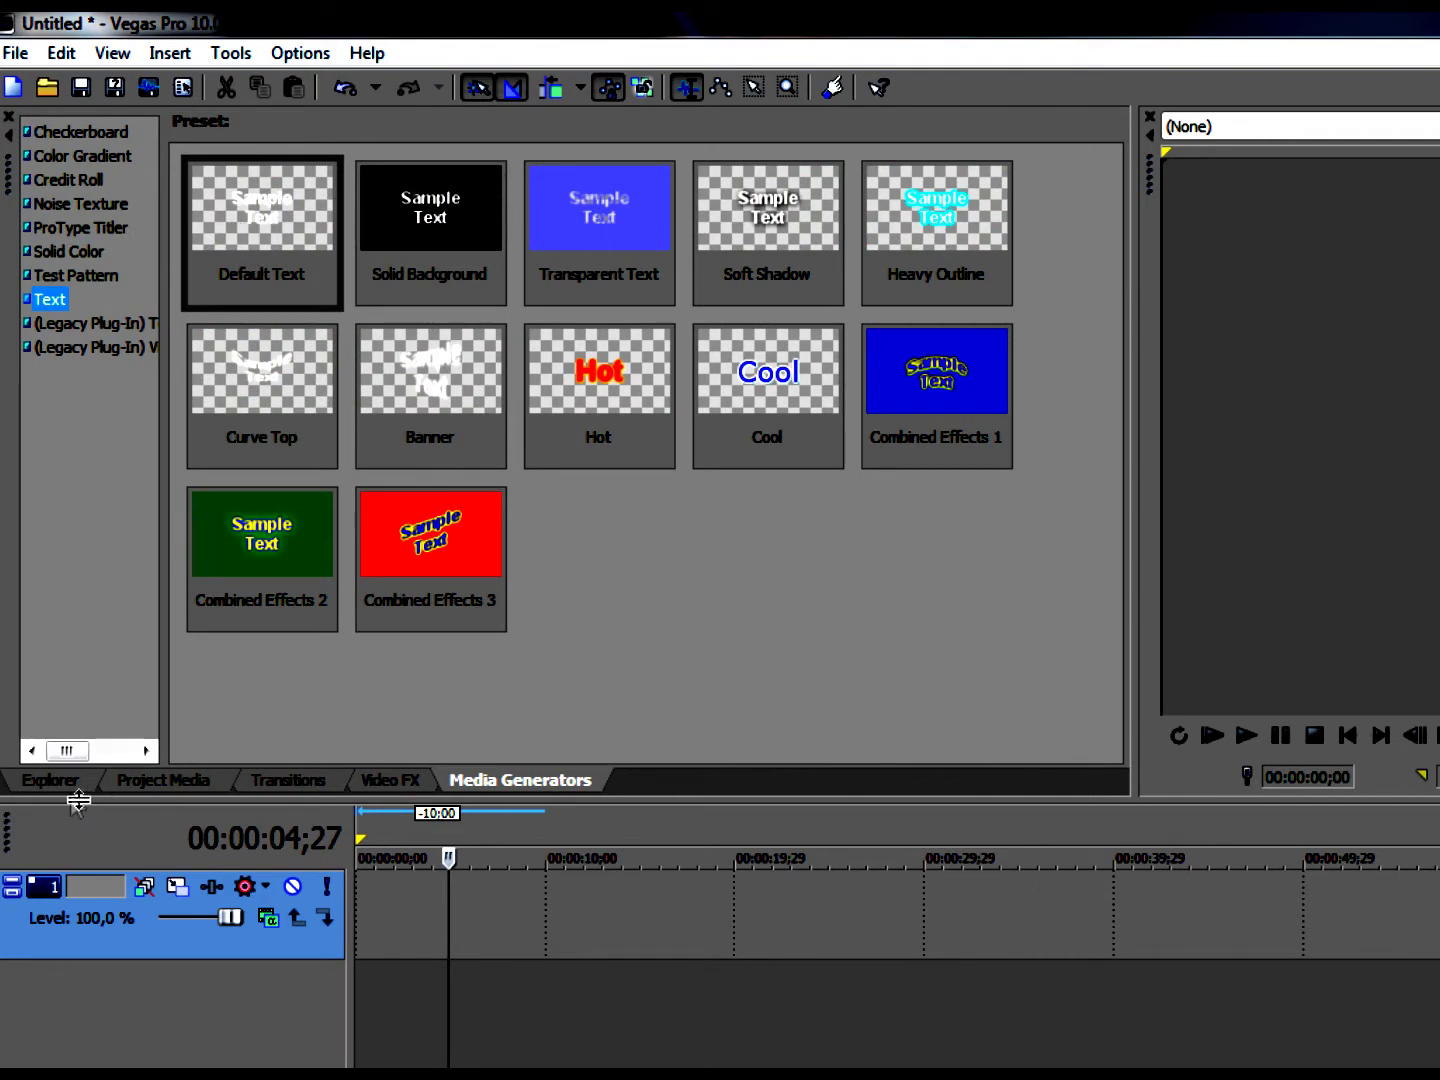
pyautogui.click(52, 782)
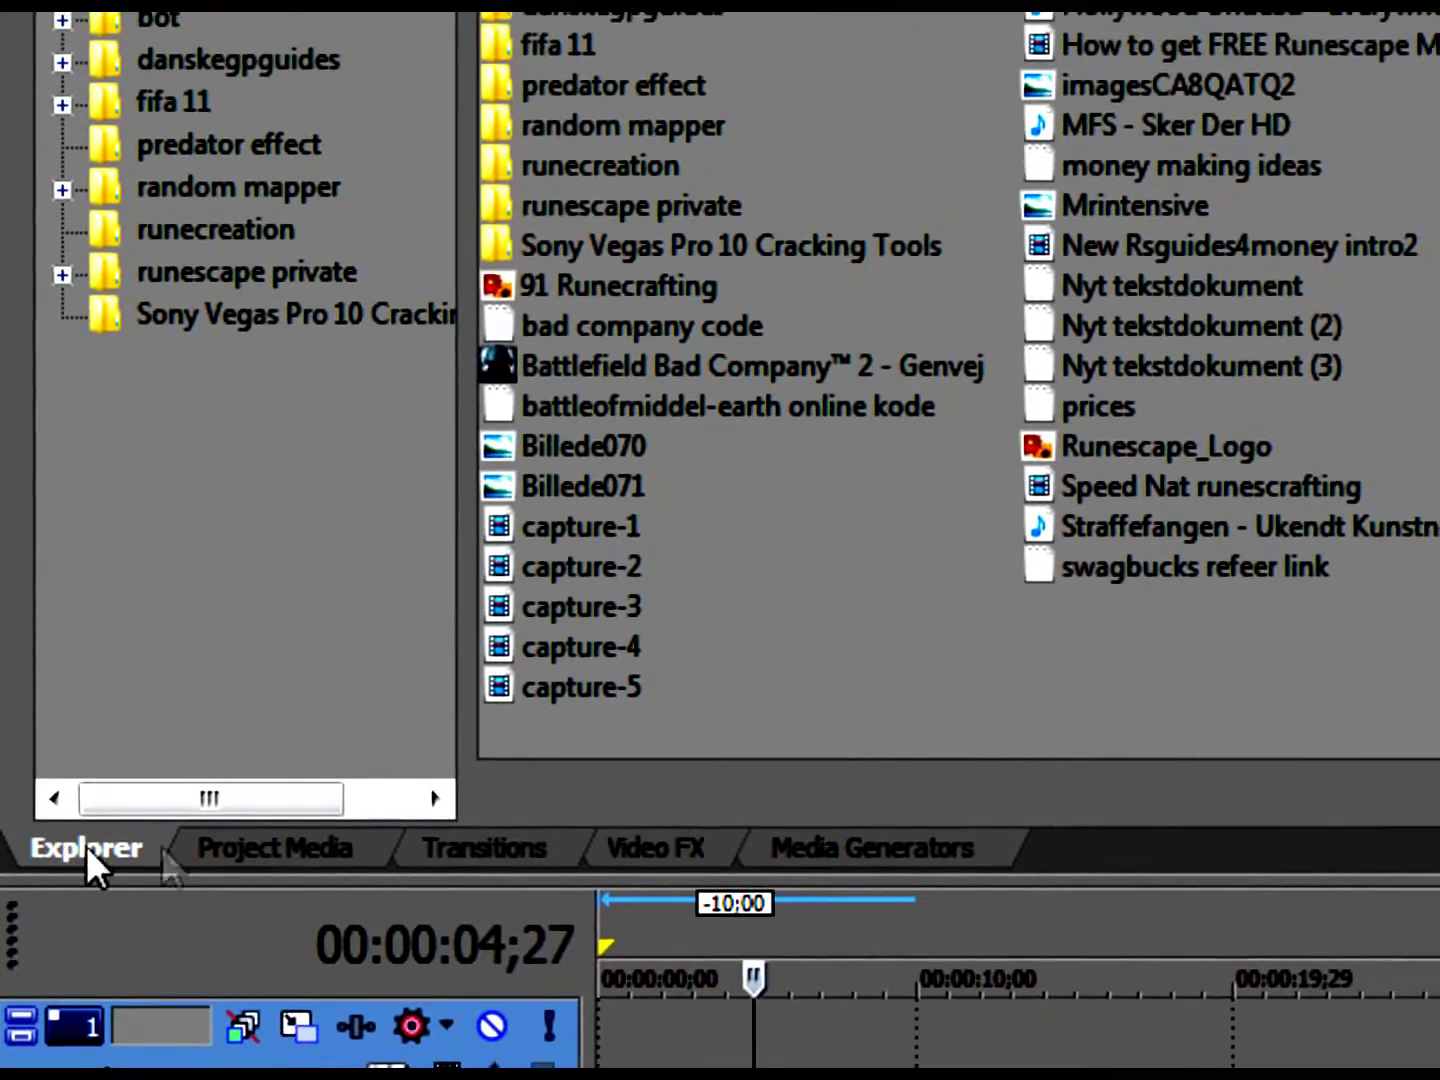
pyautogui.click(257, 805)
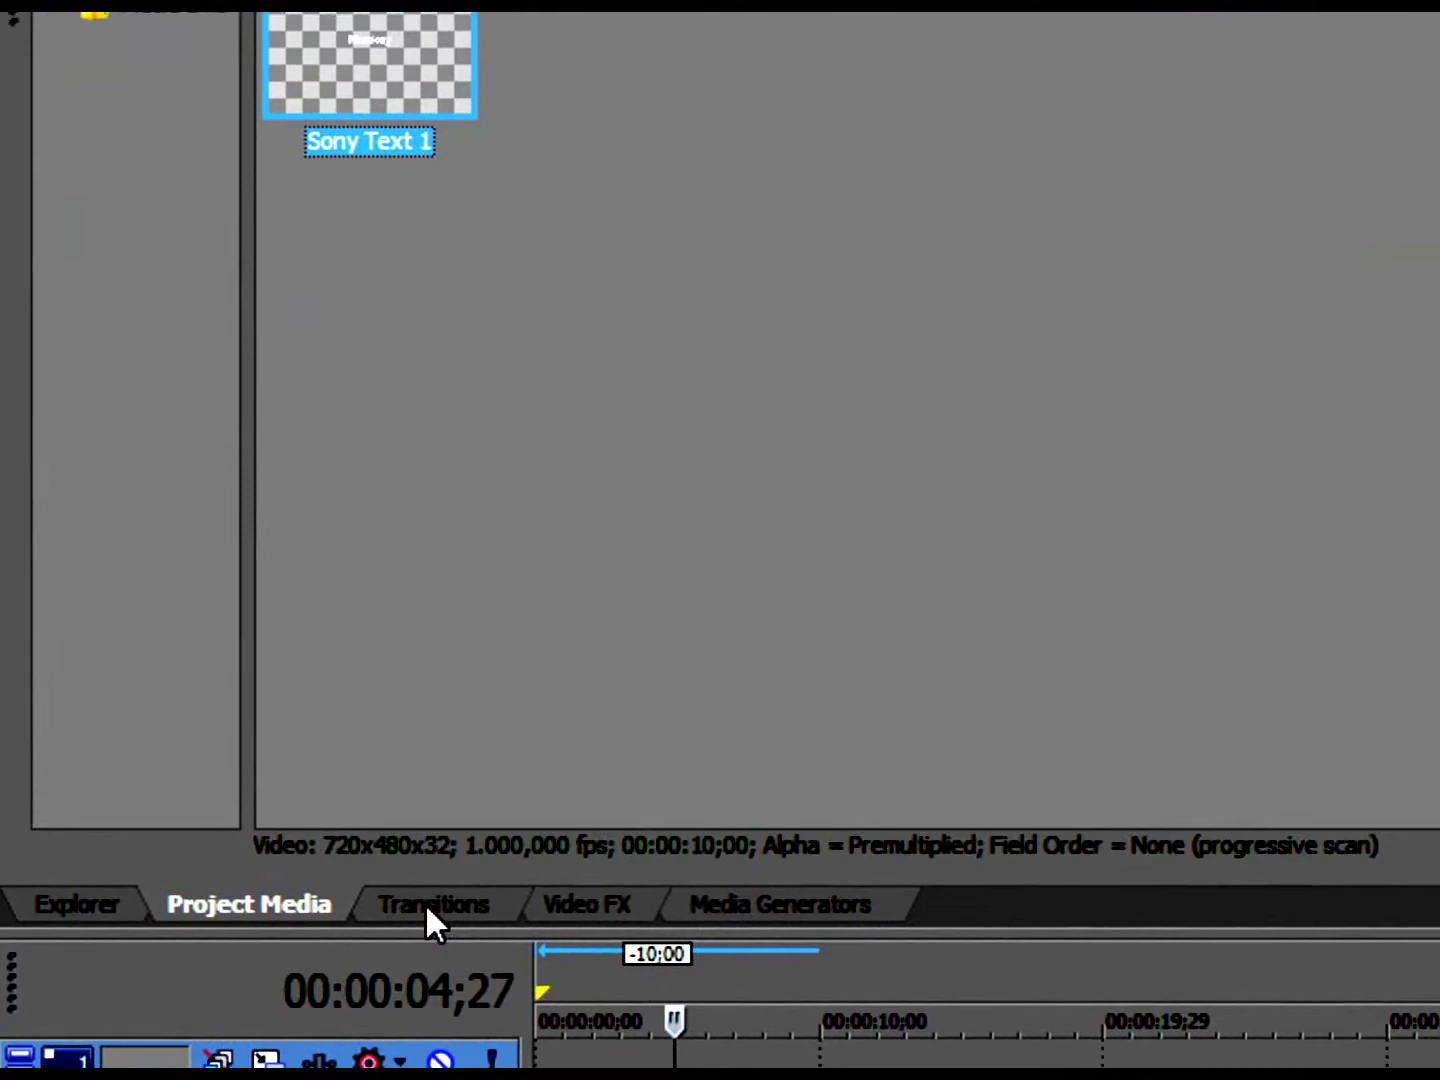
pyautogui.click(418, 892)
pyautogui.click(596, 890)
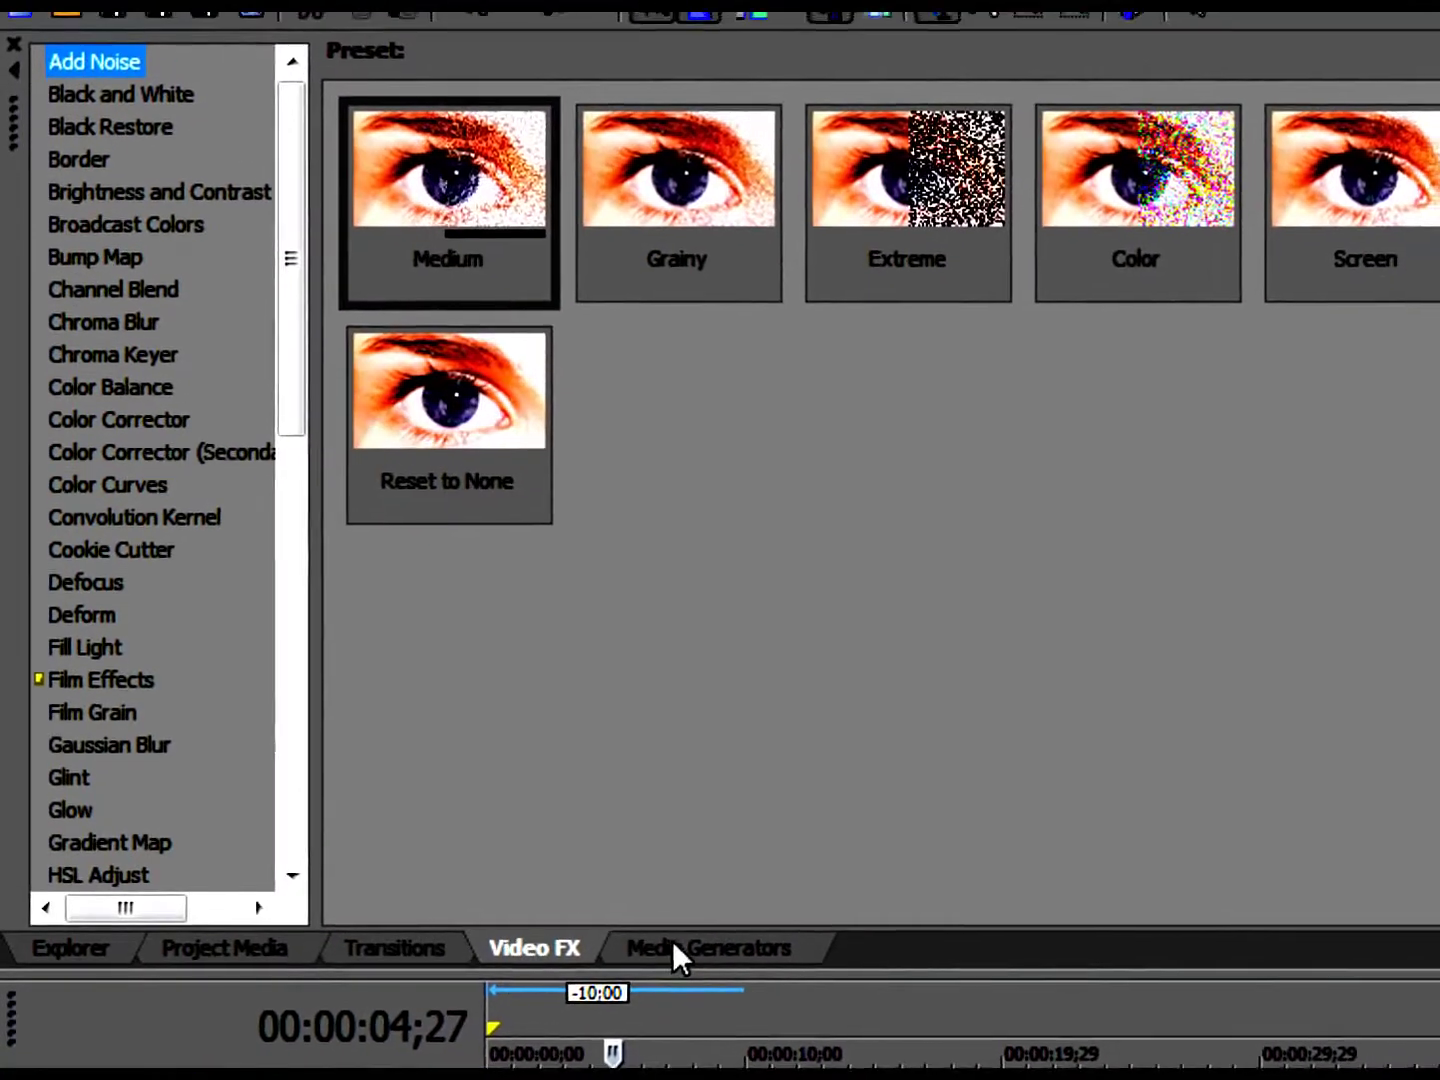
pyautogui.click(673, 945)
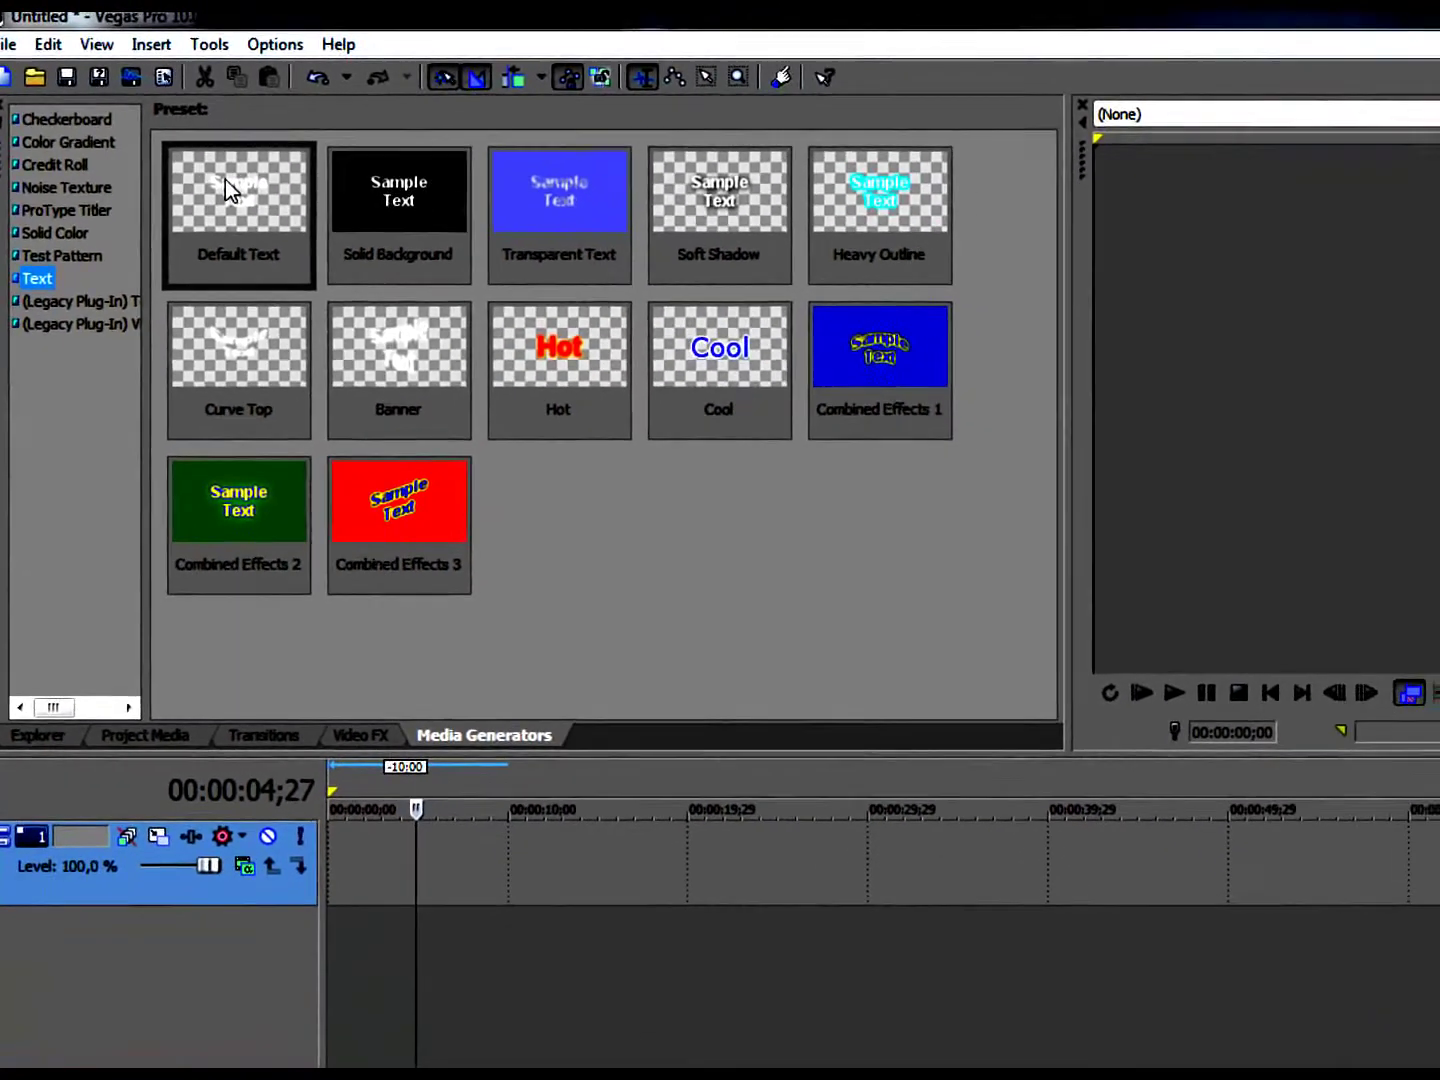
# - Drop a Default Text event on the video track, replace Sample Text with 'Mrintesiveguides', and set size 28
pyautogui.moveTo(266, 201); pyautogui.dragTo(535, 1025)
pyautogui.moveTo(360, 853); pyautogui.dragTo(211, 806)
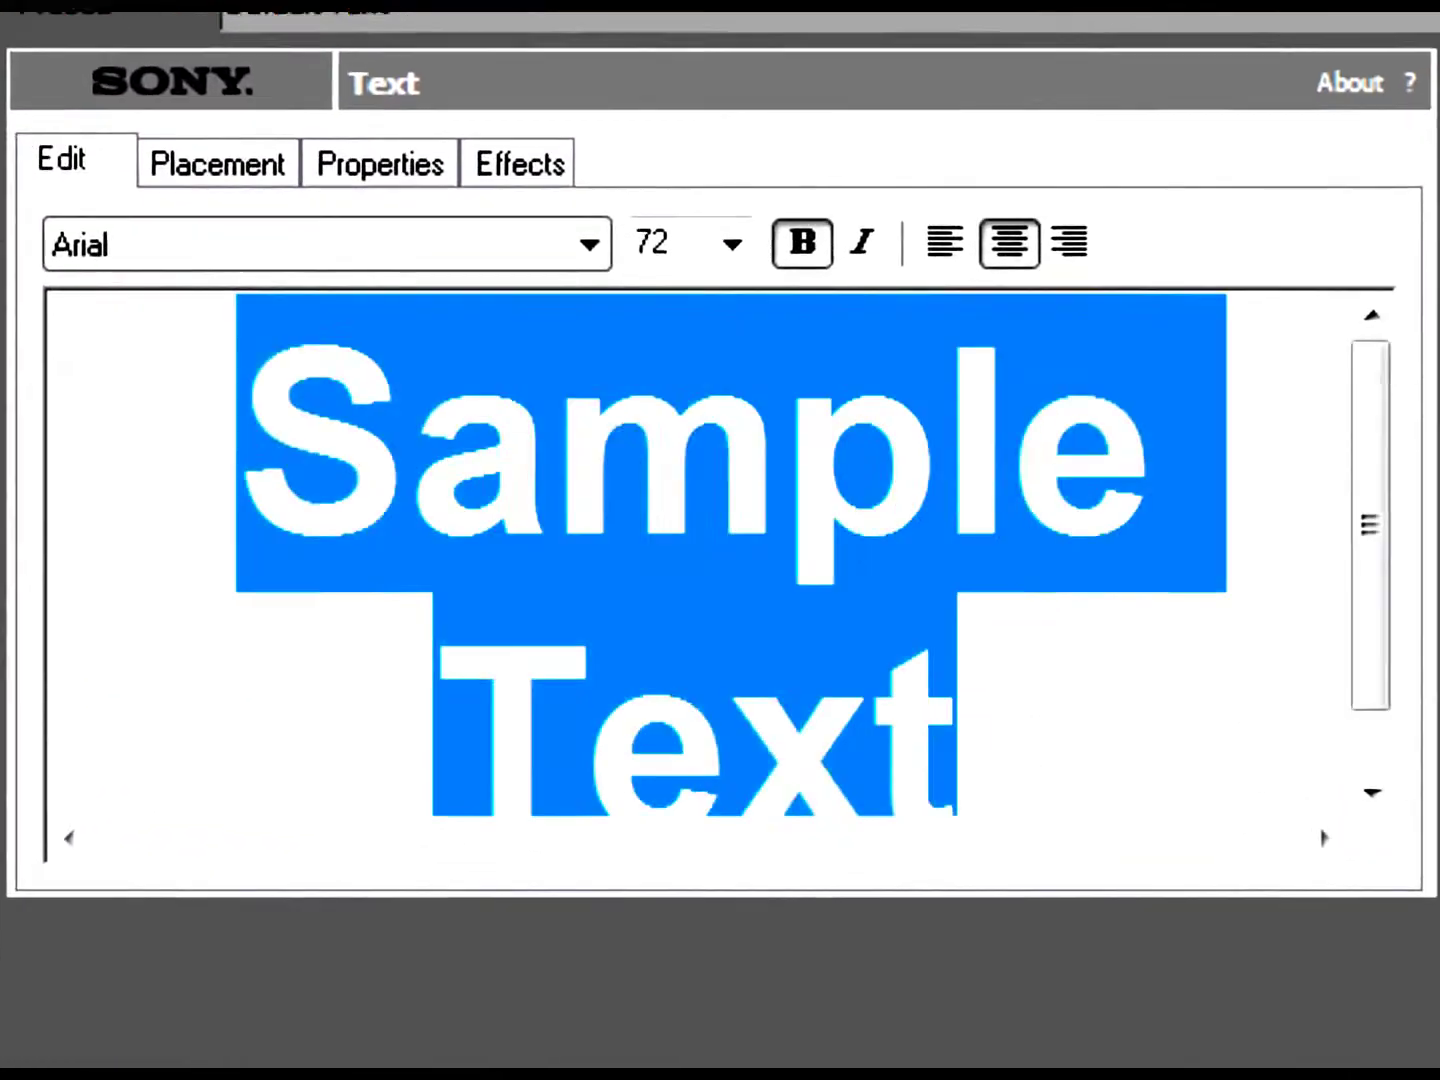
pyautogui.press('Delete')
pyautogui.write('Mr')
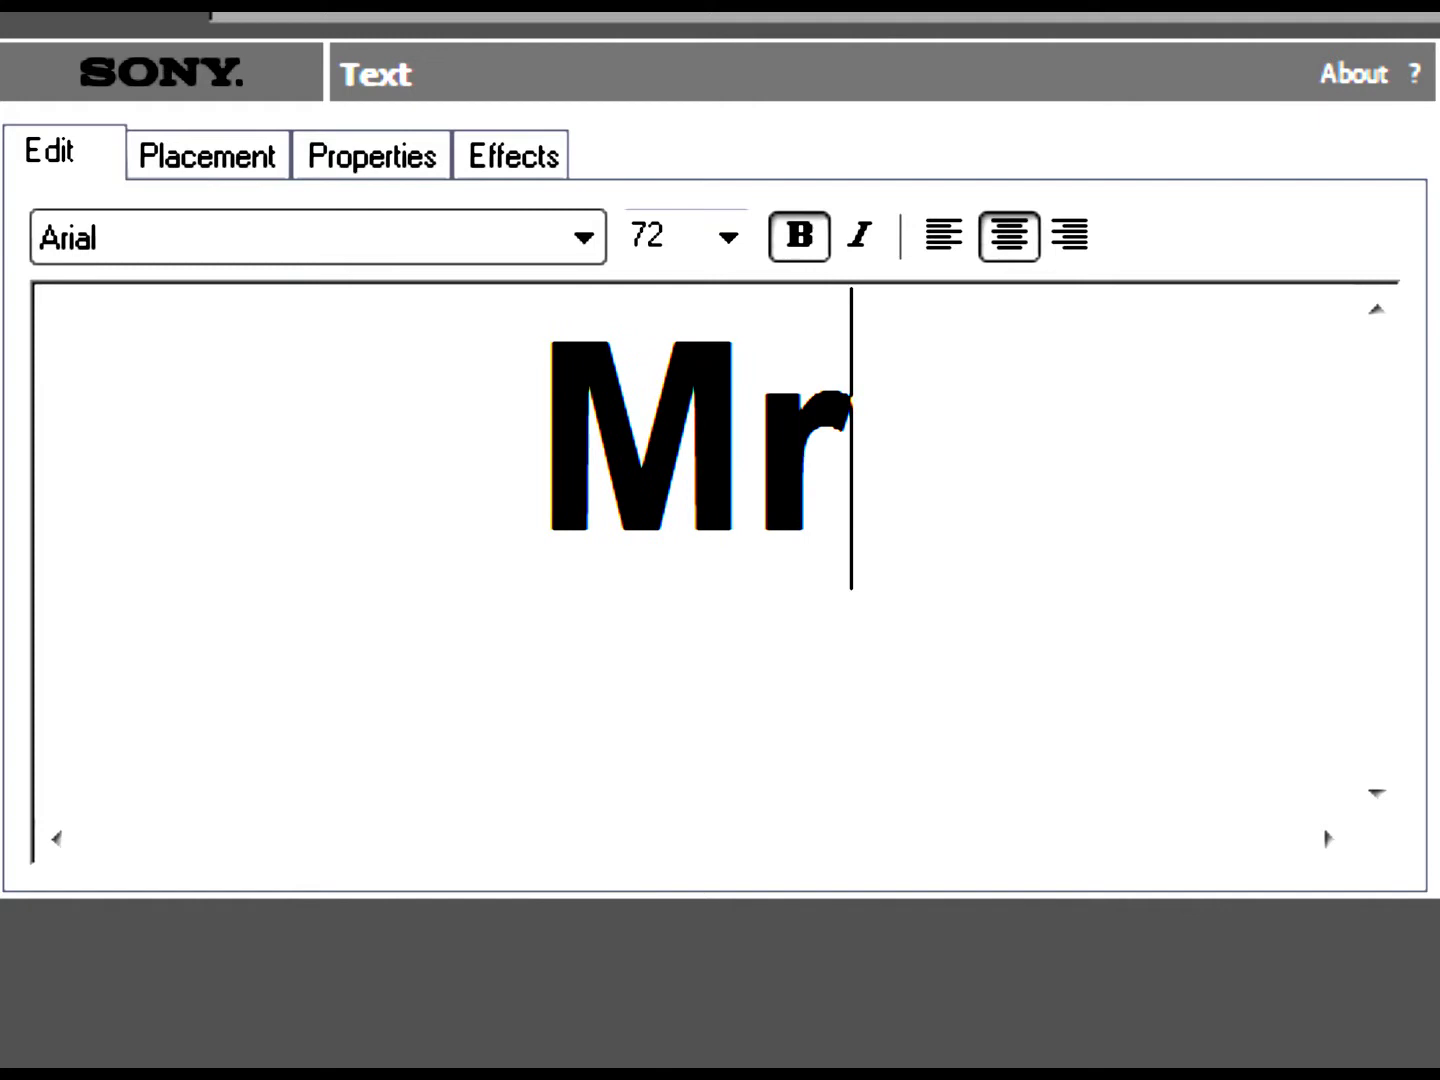
pyautogui.write('int')
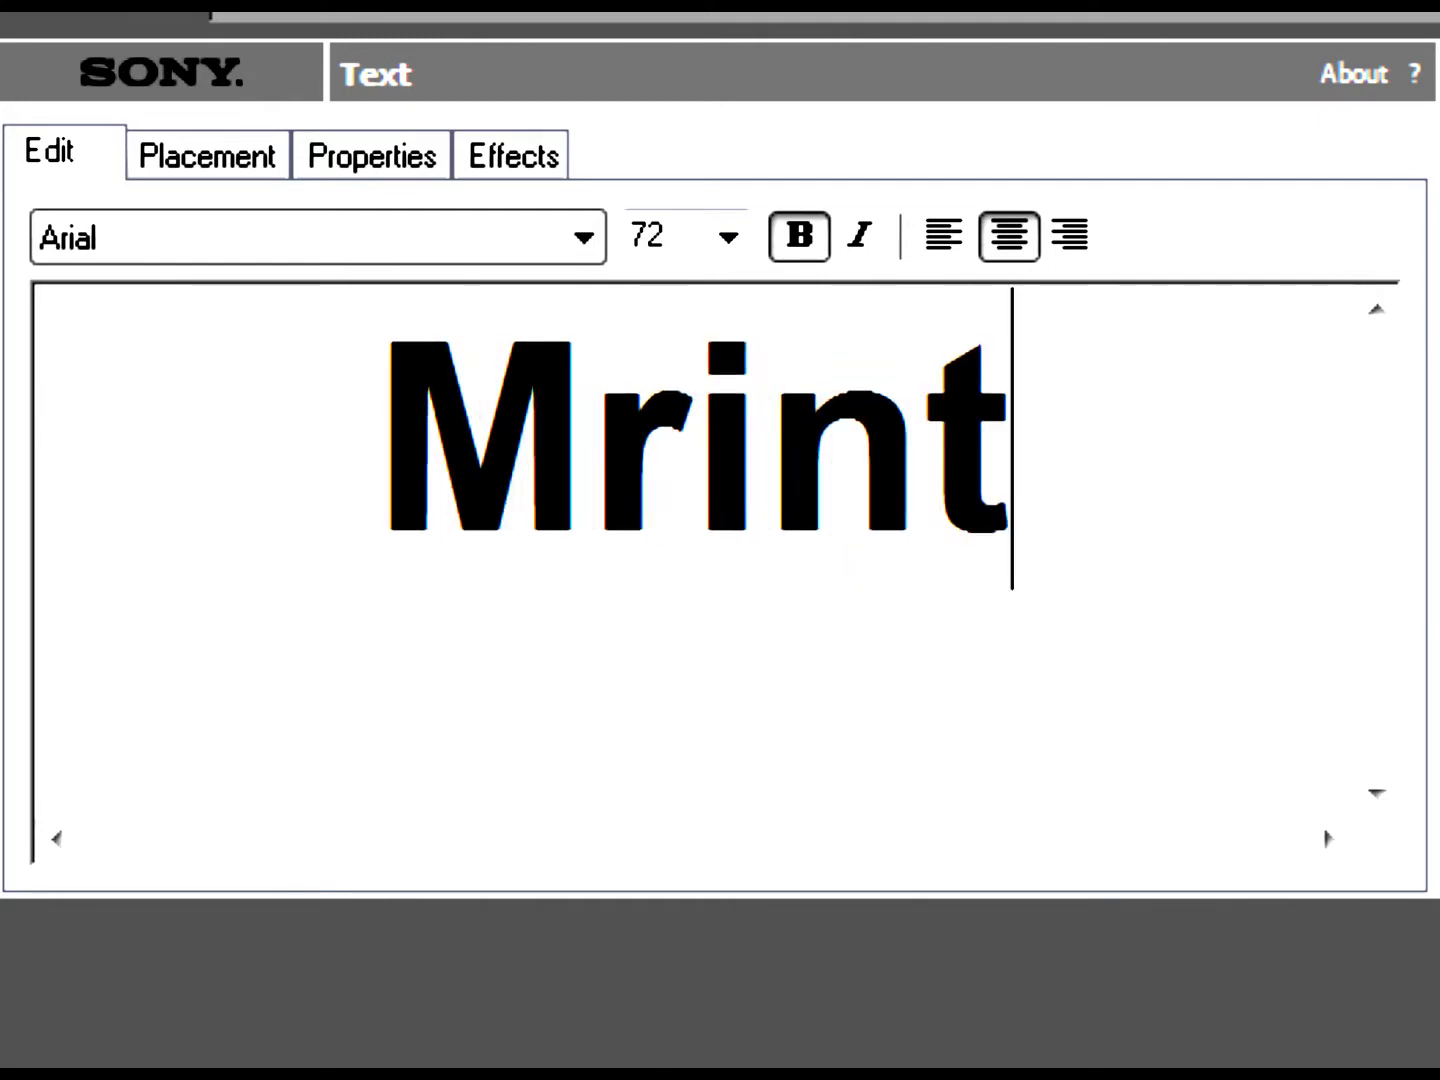
pyautogui.write('esive')
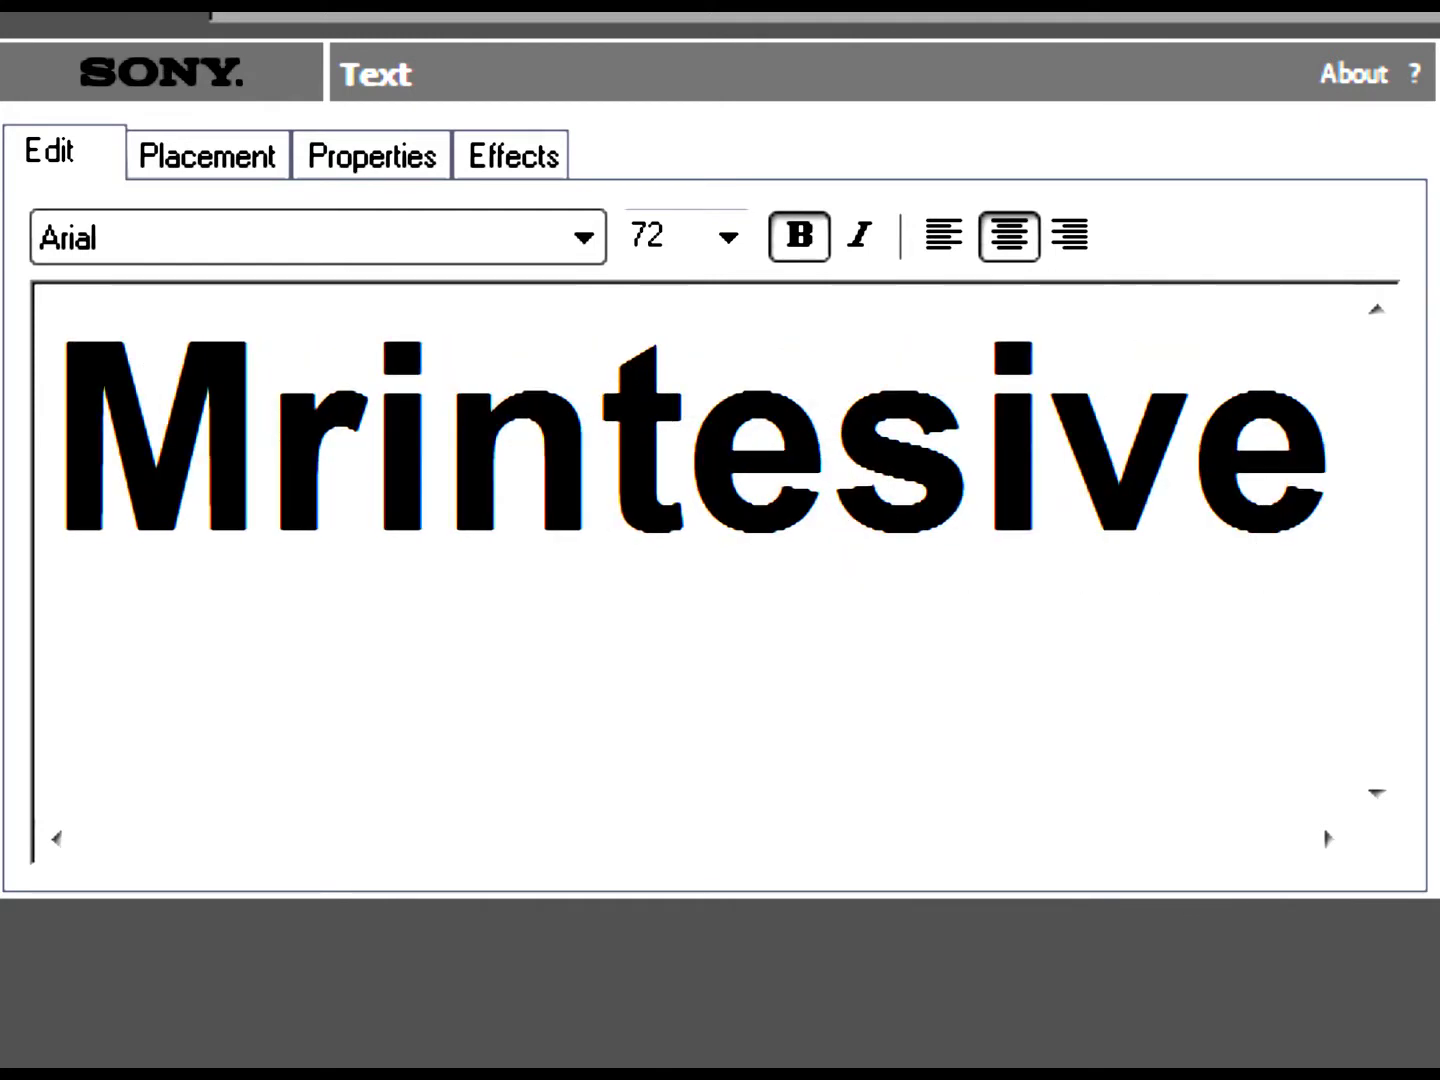
pyautogui.write('guides')
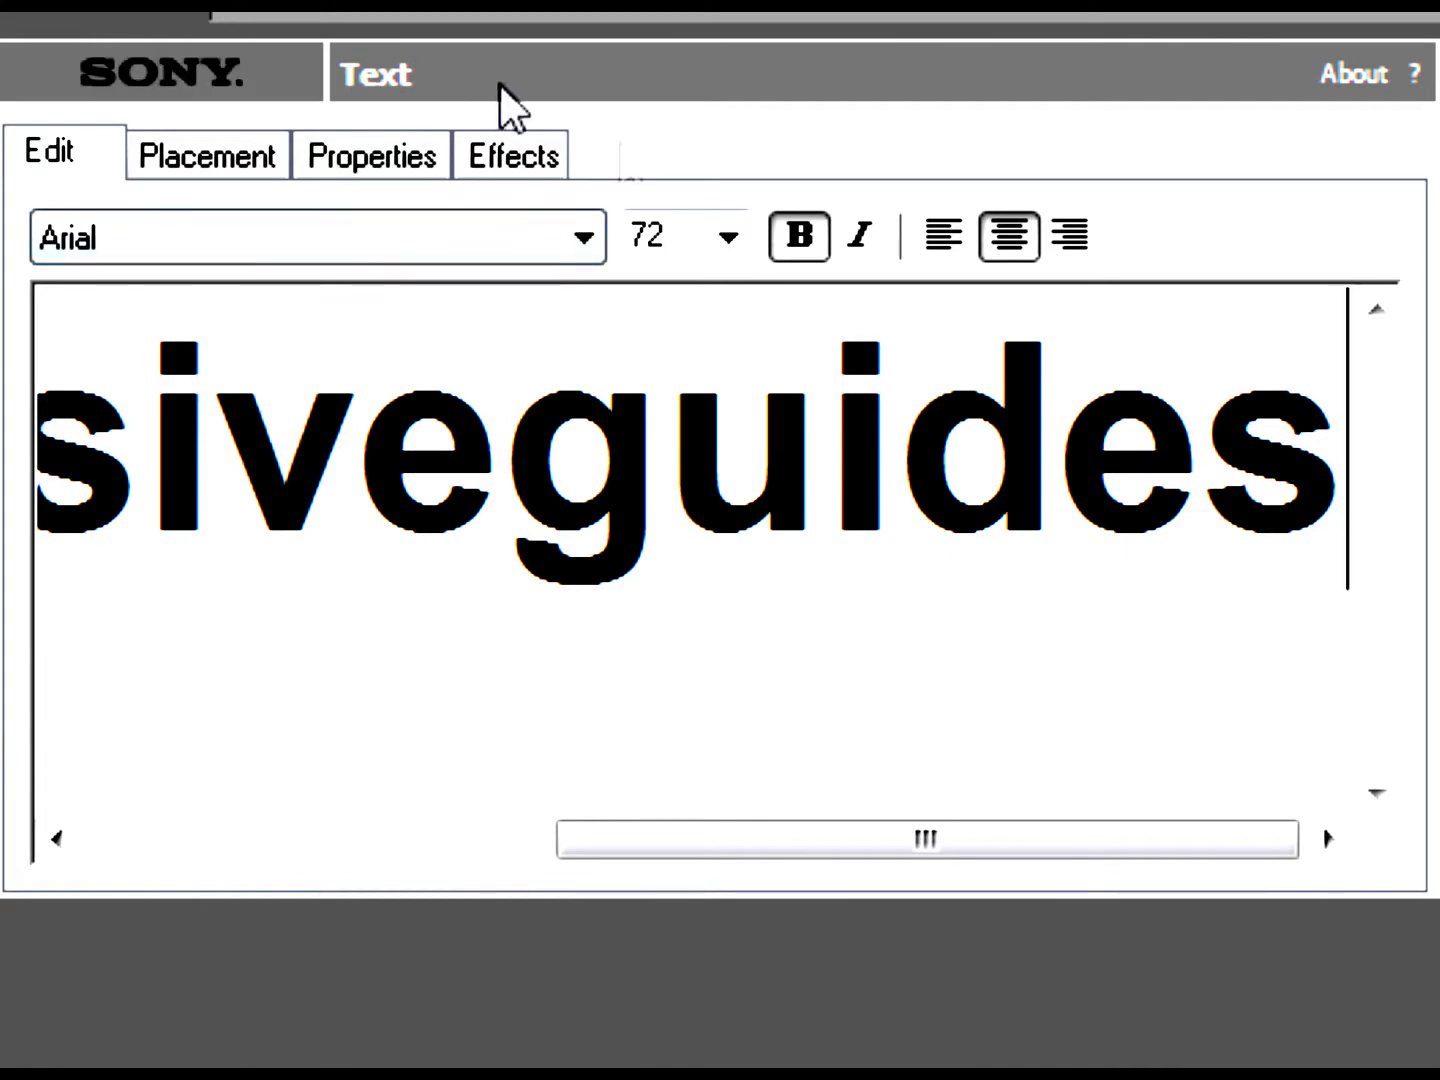
pyautogui.click(729, 238)
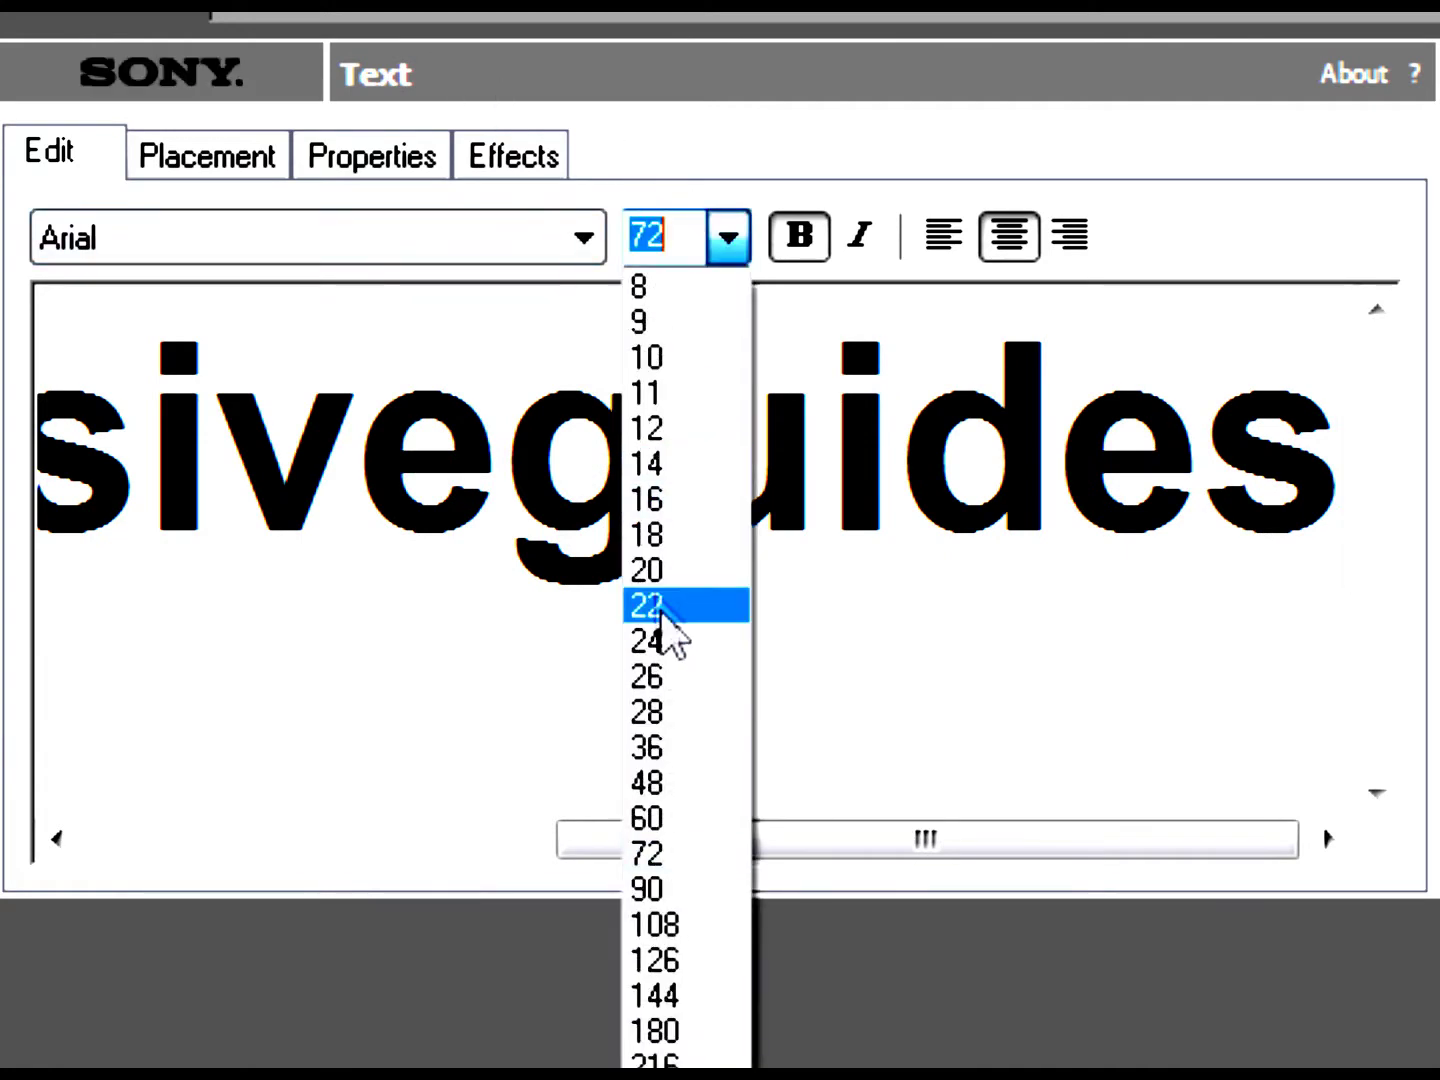
pyautogui.click(682, 708)
# - Try the Starcraft font on the title, then settle on Times New Roman
pyautogui.click(560, 238)
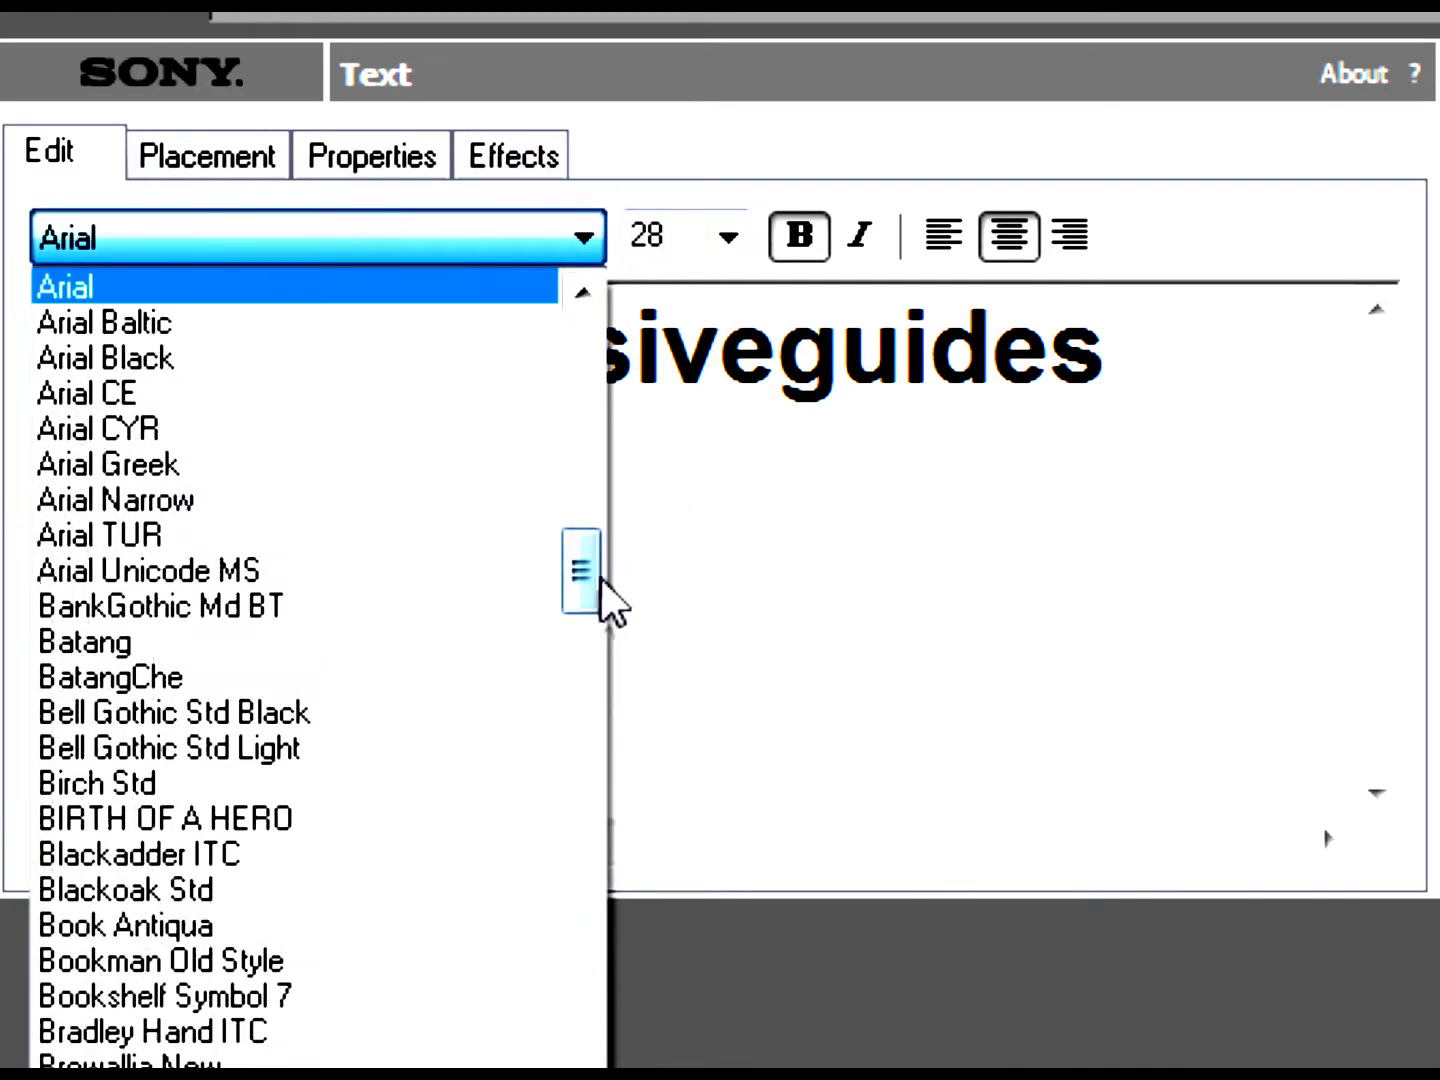
pyautogui.moveTo(580, 589); pyautogui.dragTo(580, 1076)
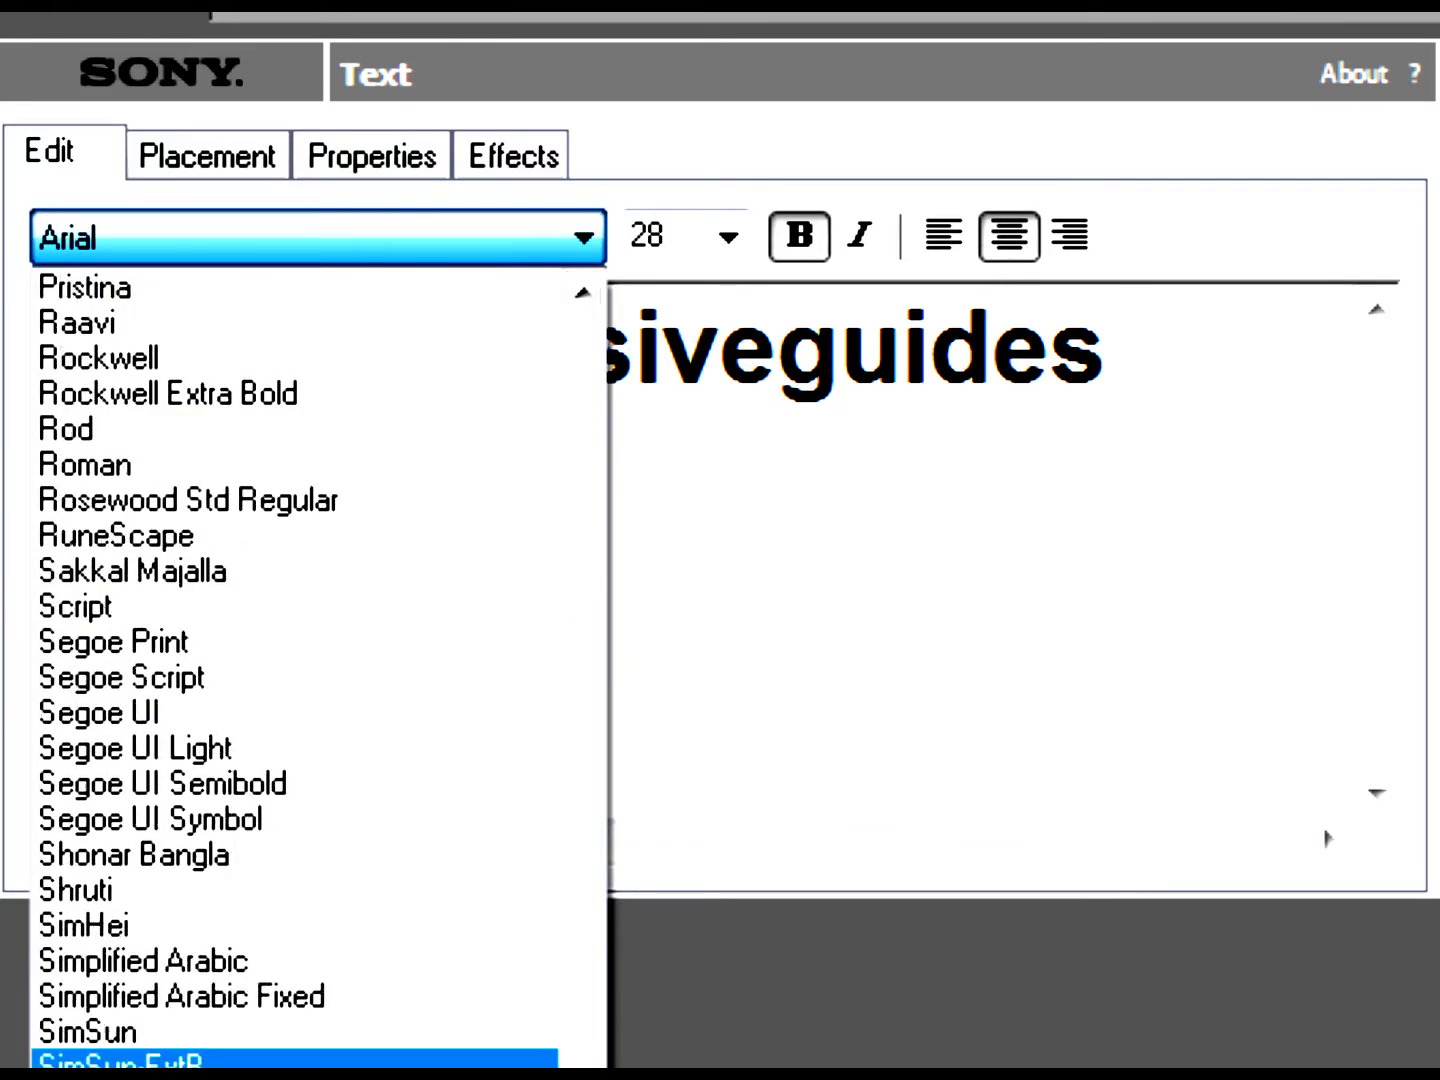
pyautogui.click(229, 1060)
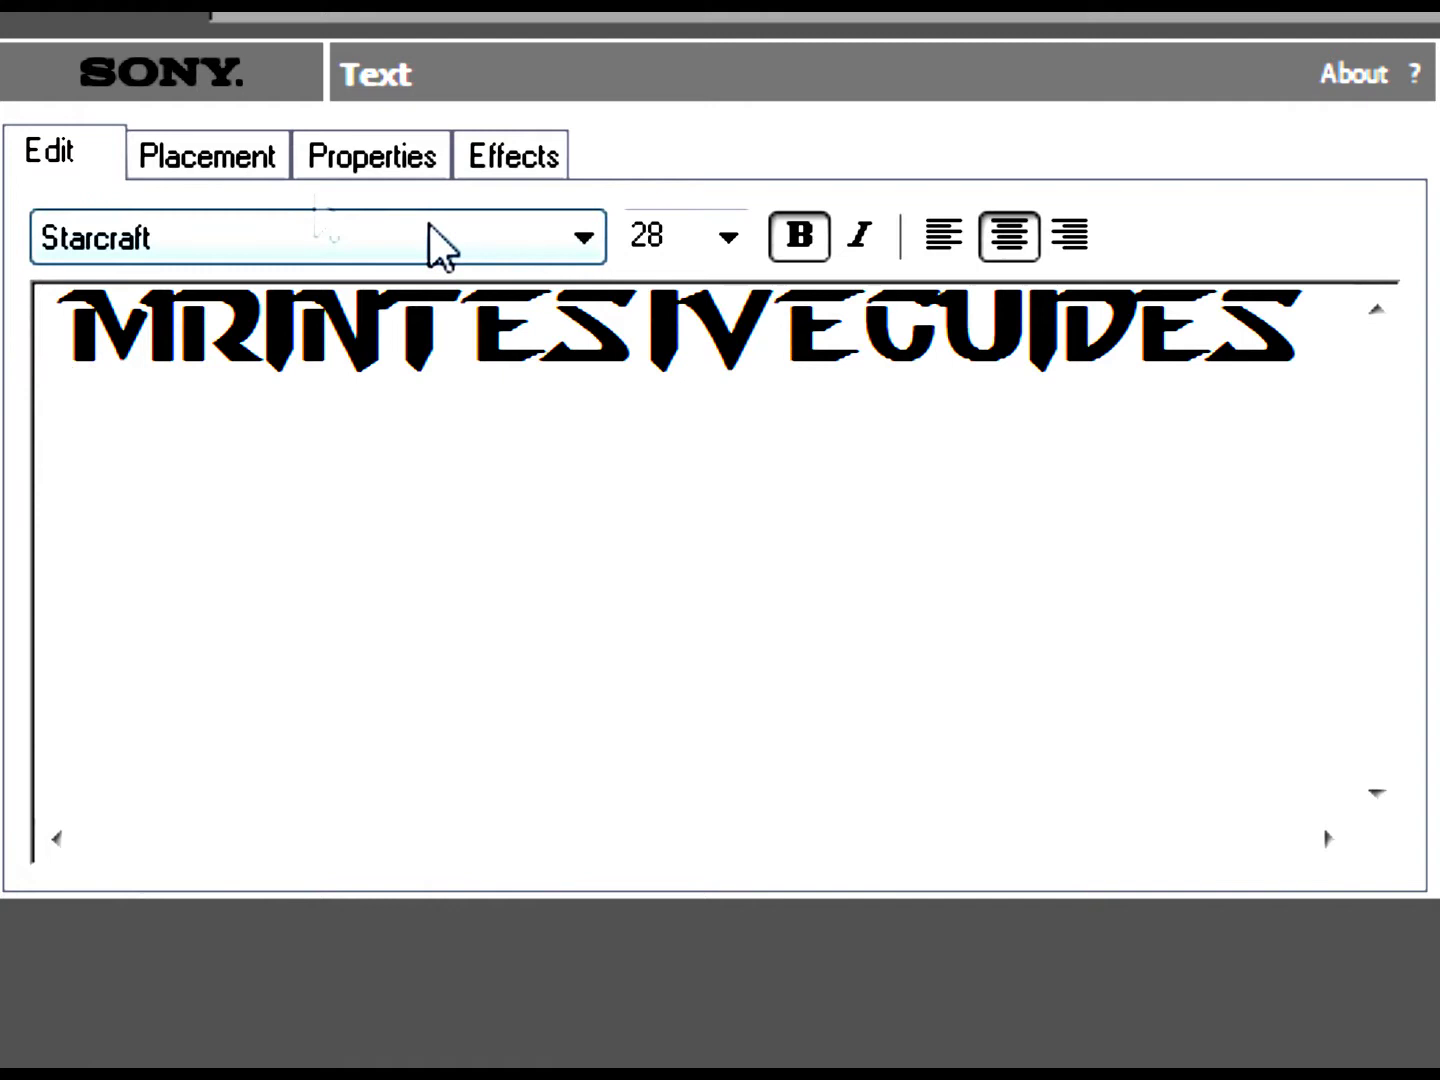
pyautogui.click(371, 150)
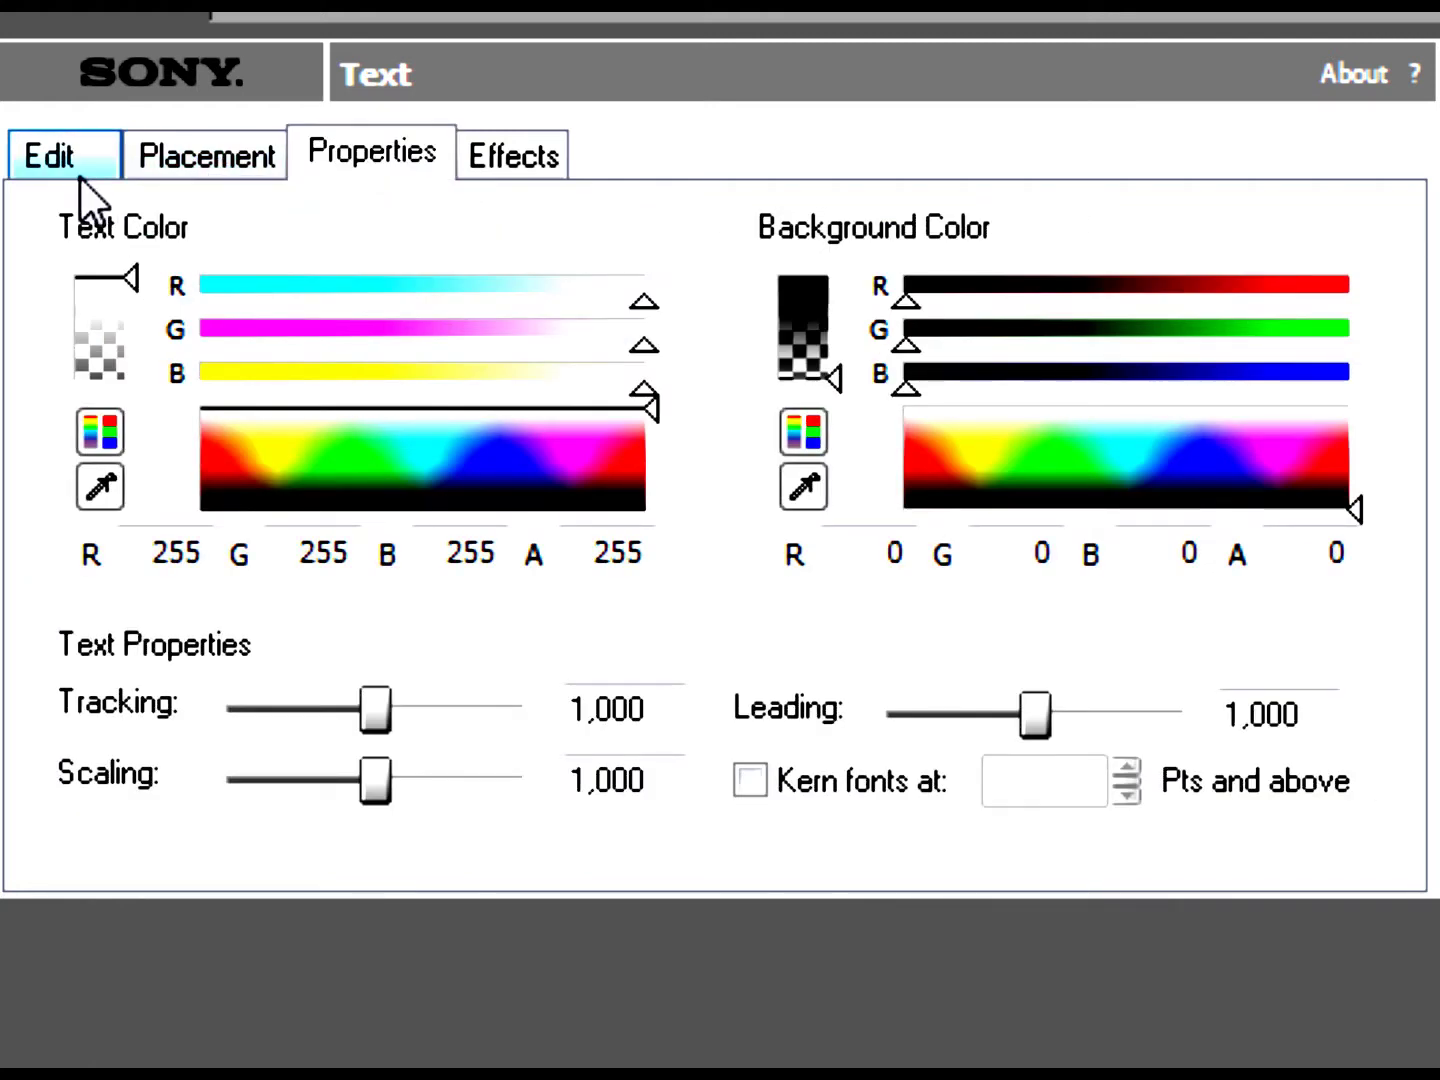
pyautogui.click(83, 168)
pyautogui.click(401, 257)
pyautogui.scroll(10, 498, 605)
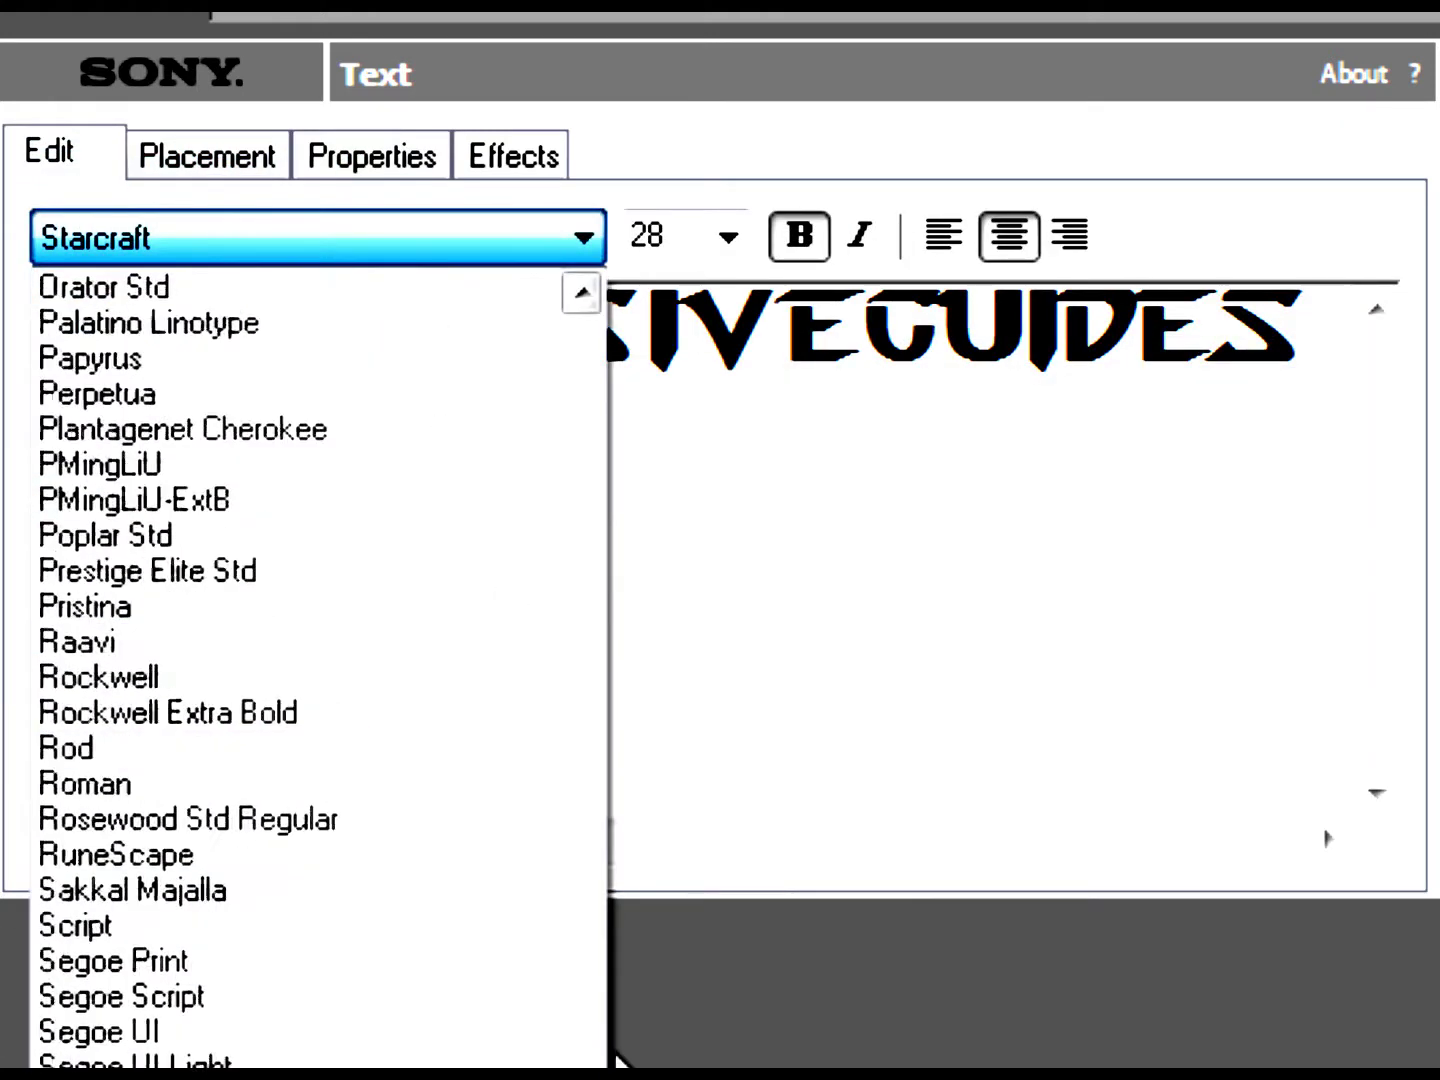
pyautogui.scroll(-11, 498, 604)
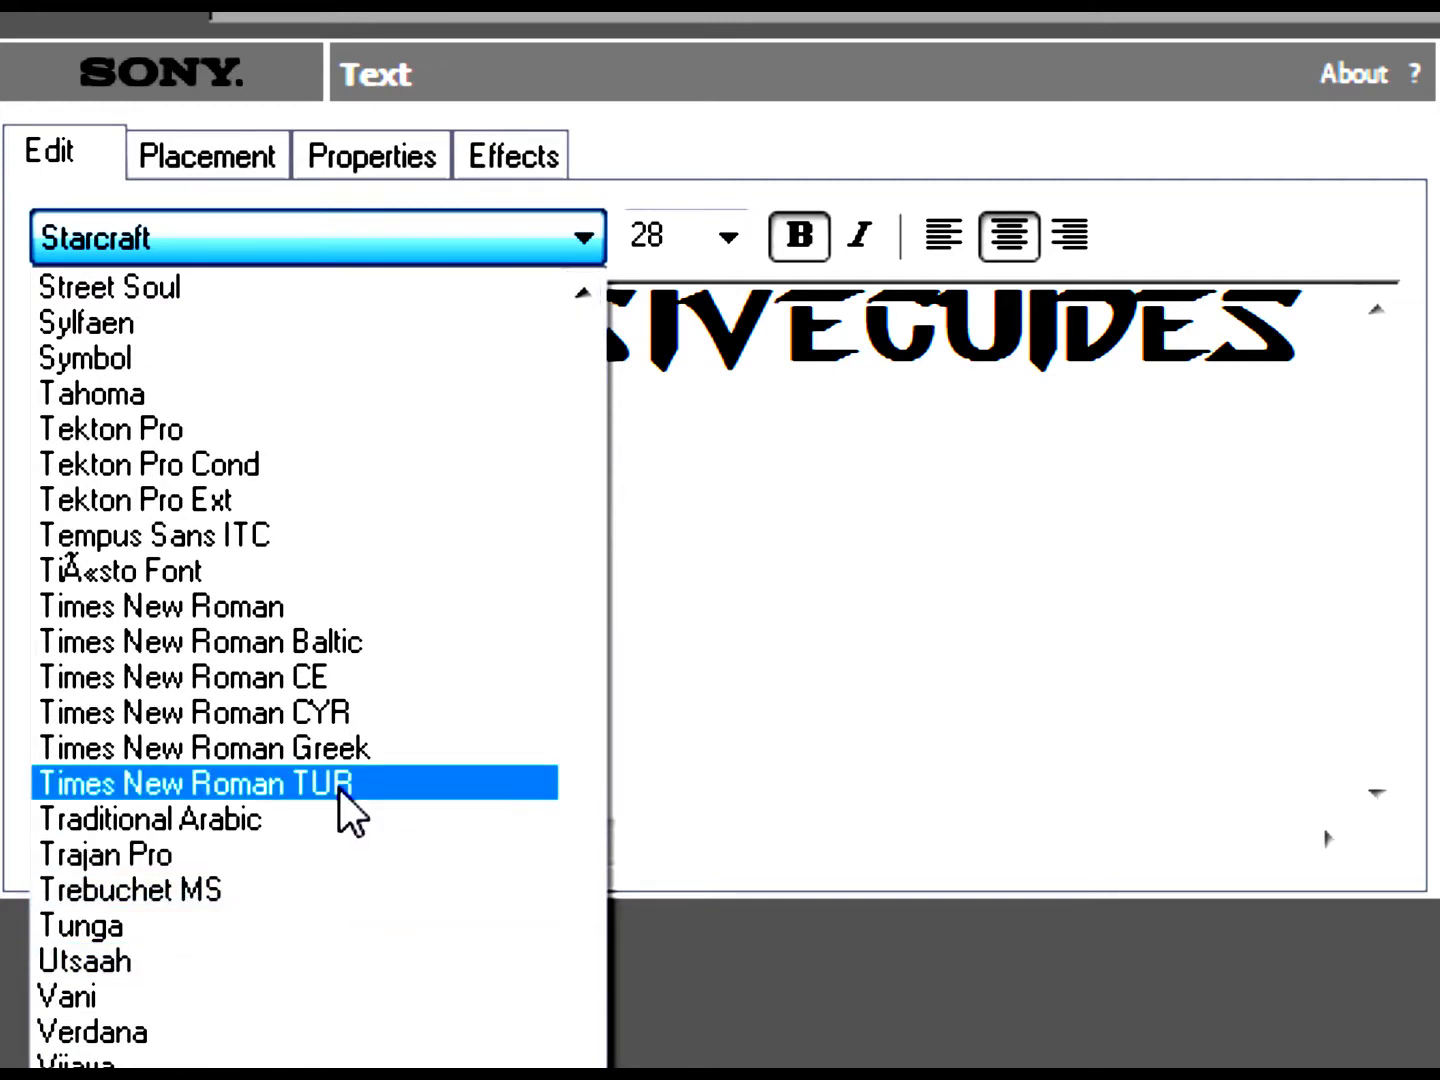
pyautogui.click(262, 607)
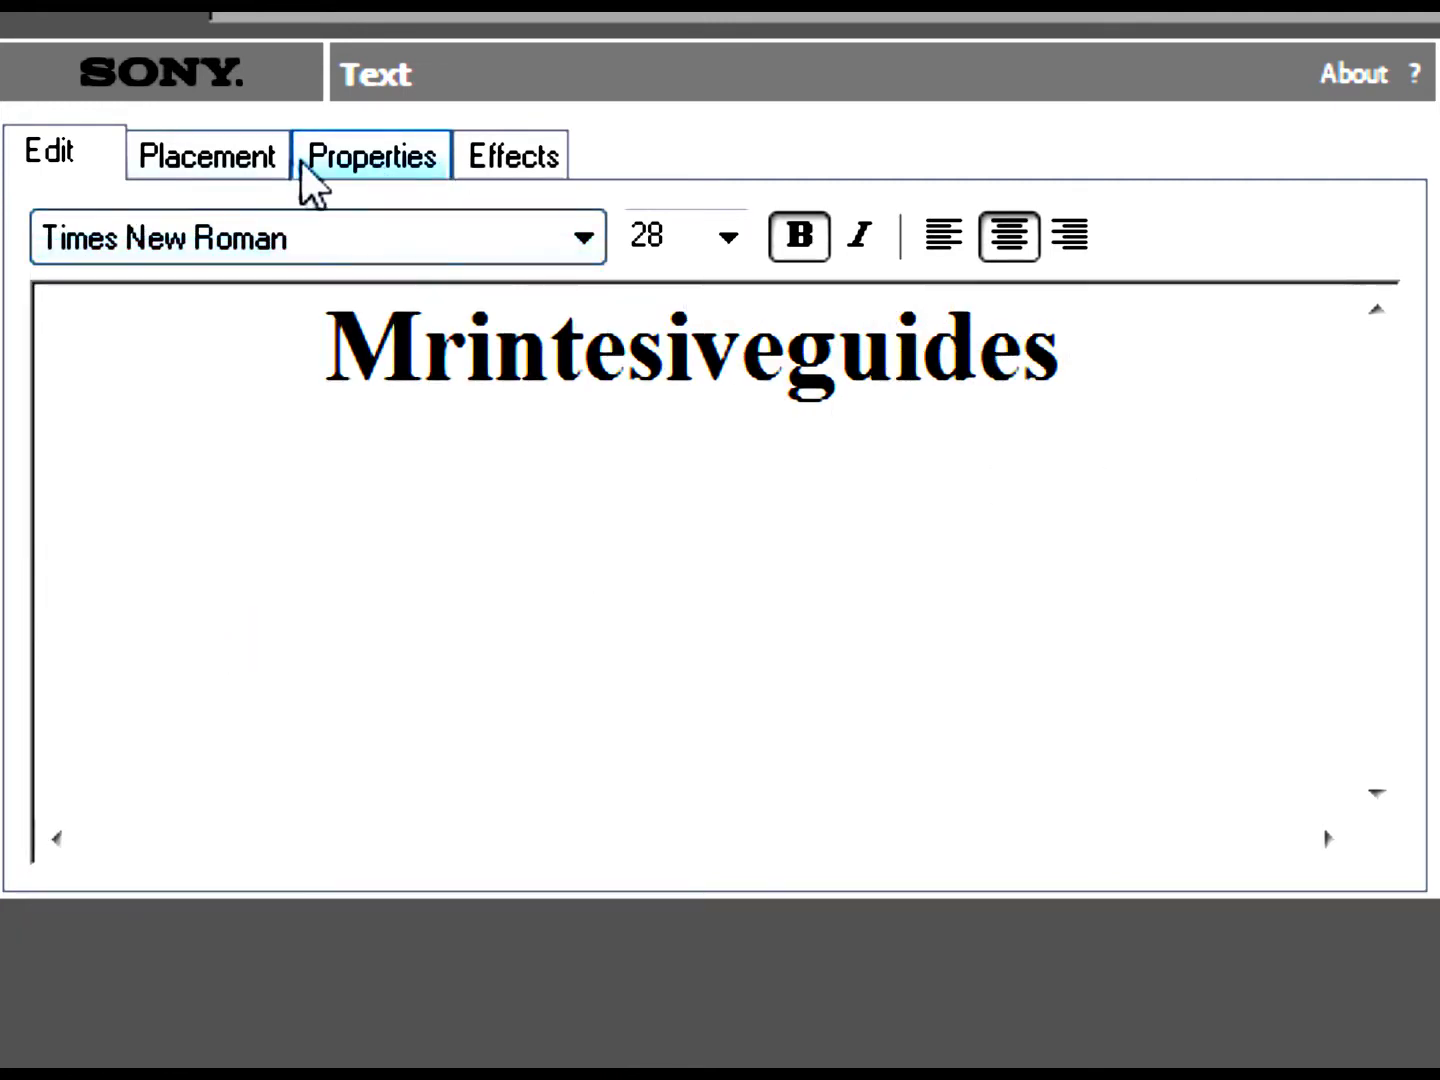
# - Nudge the title's placement slightly and turn the text green
pyautogui.click(247, 166)
pyautogui.moveTo(385, 596)
pyautogui.mouseDown()
pyautogui.moveTo(285, 582)
pyautogui.moveTo(395, 611)
pyautogui.moveTo(378, 626)
pyautogui.moveTo(395, 605)
pyautogui.mouseUp()
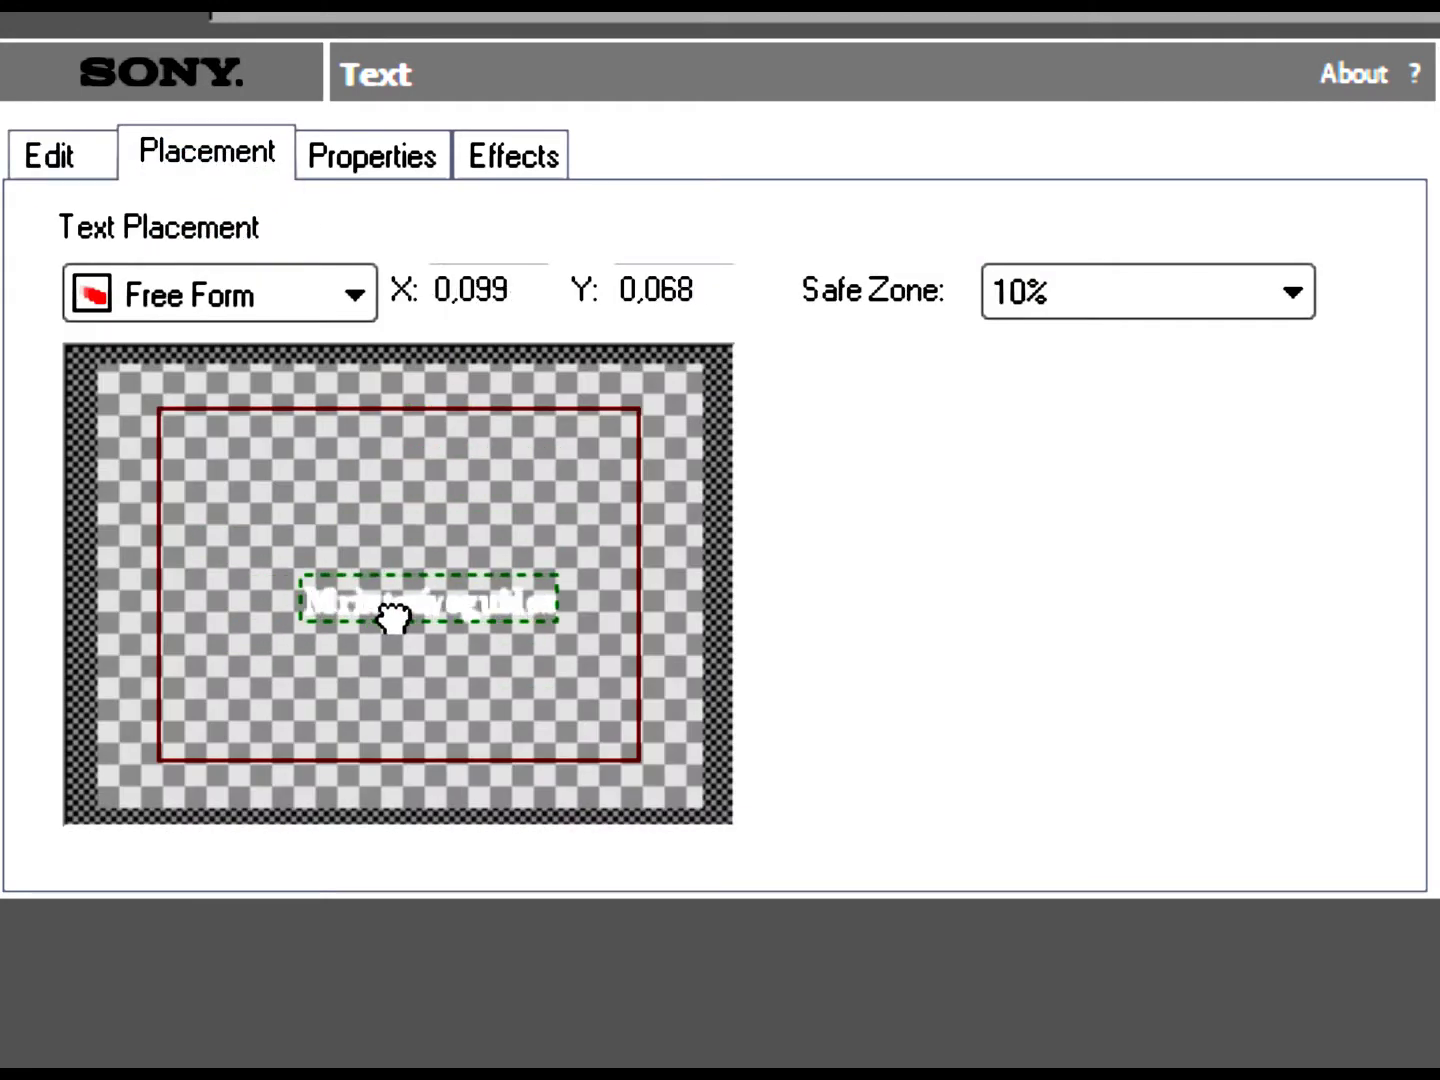
pyautogui.click(392, 167)
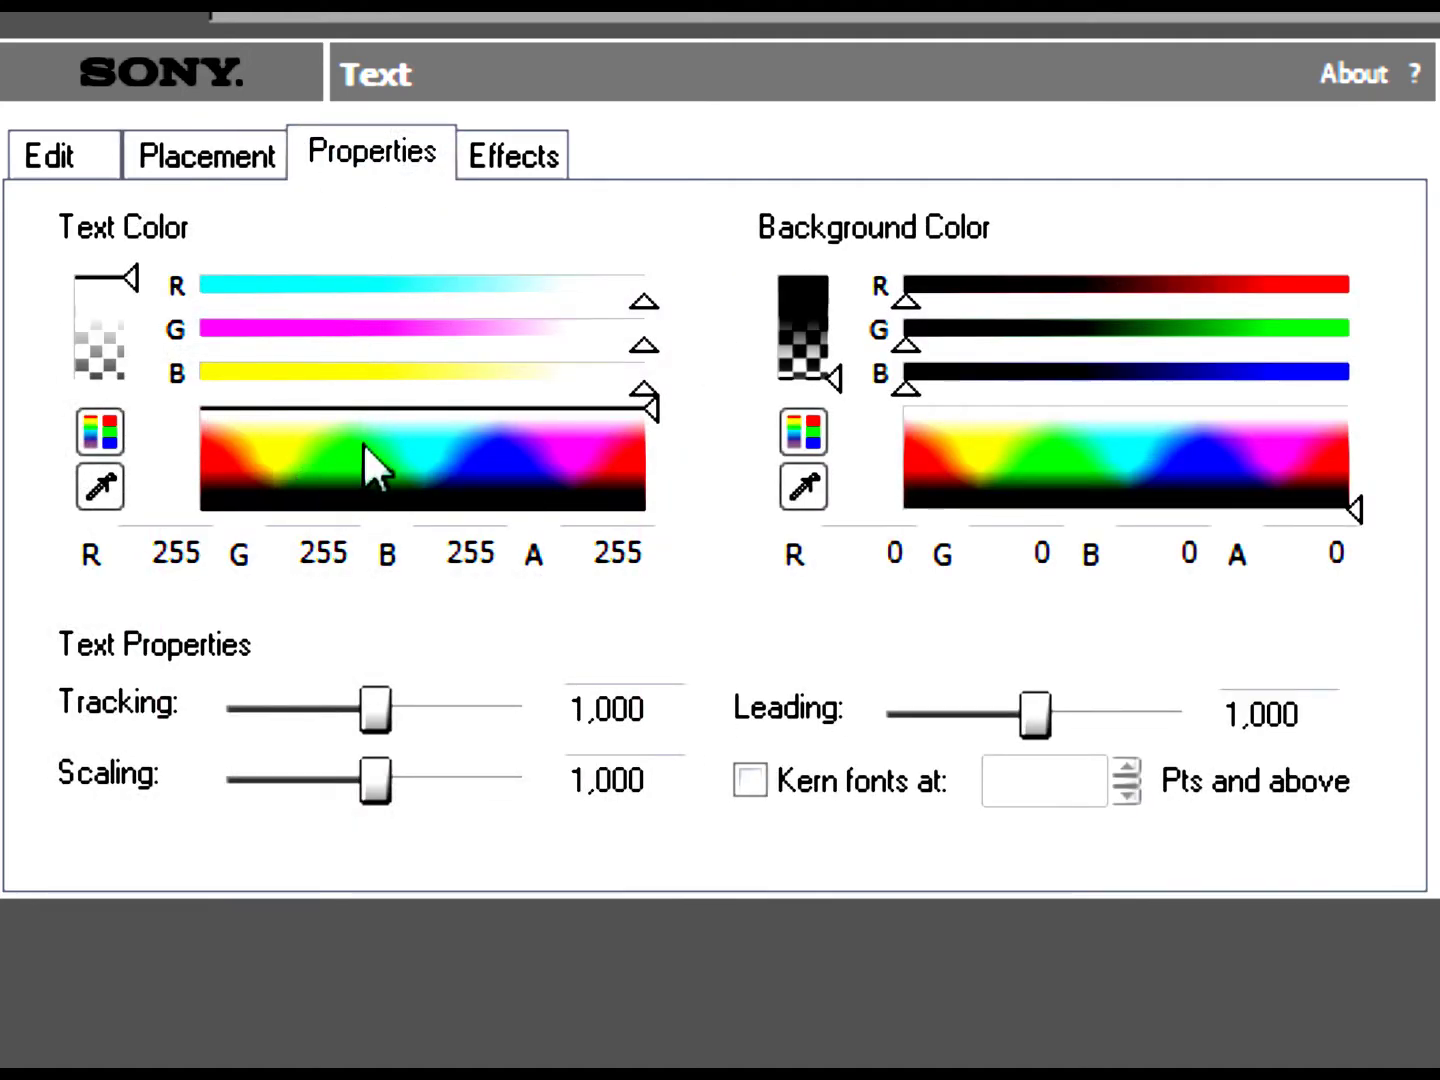
pyautogui.click(362, 450)
pyautogui.moveTo(357, 462)
pyautogui.mouseDown()
pyautogui.moveTo(366, 482)
pyautogui.moveTo(341, 460)
pyautogui.mouseUp()
# - Move the title toward the top-left, set a white background, and set tracking 0.962 with scaling 1.000
pyautogui.click(208, 172)
pyautogui.moveTo(296, 577); pyautogui.dragTo(247, 572)
pyautogui.click(318, 160)
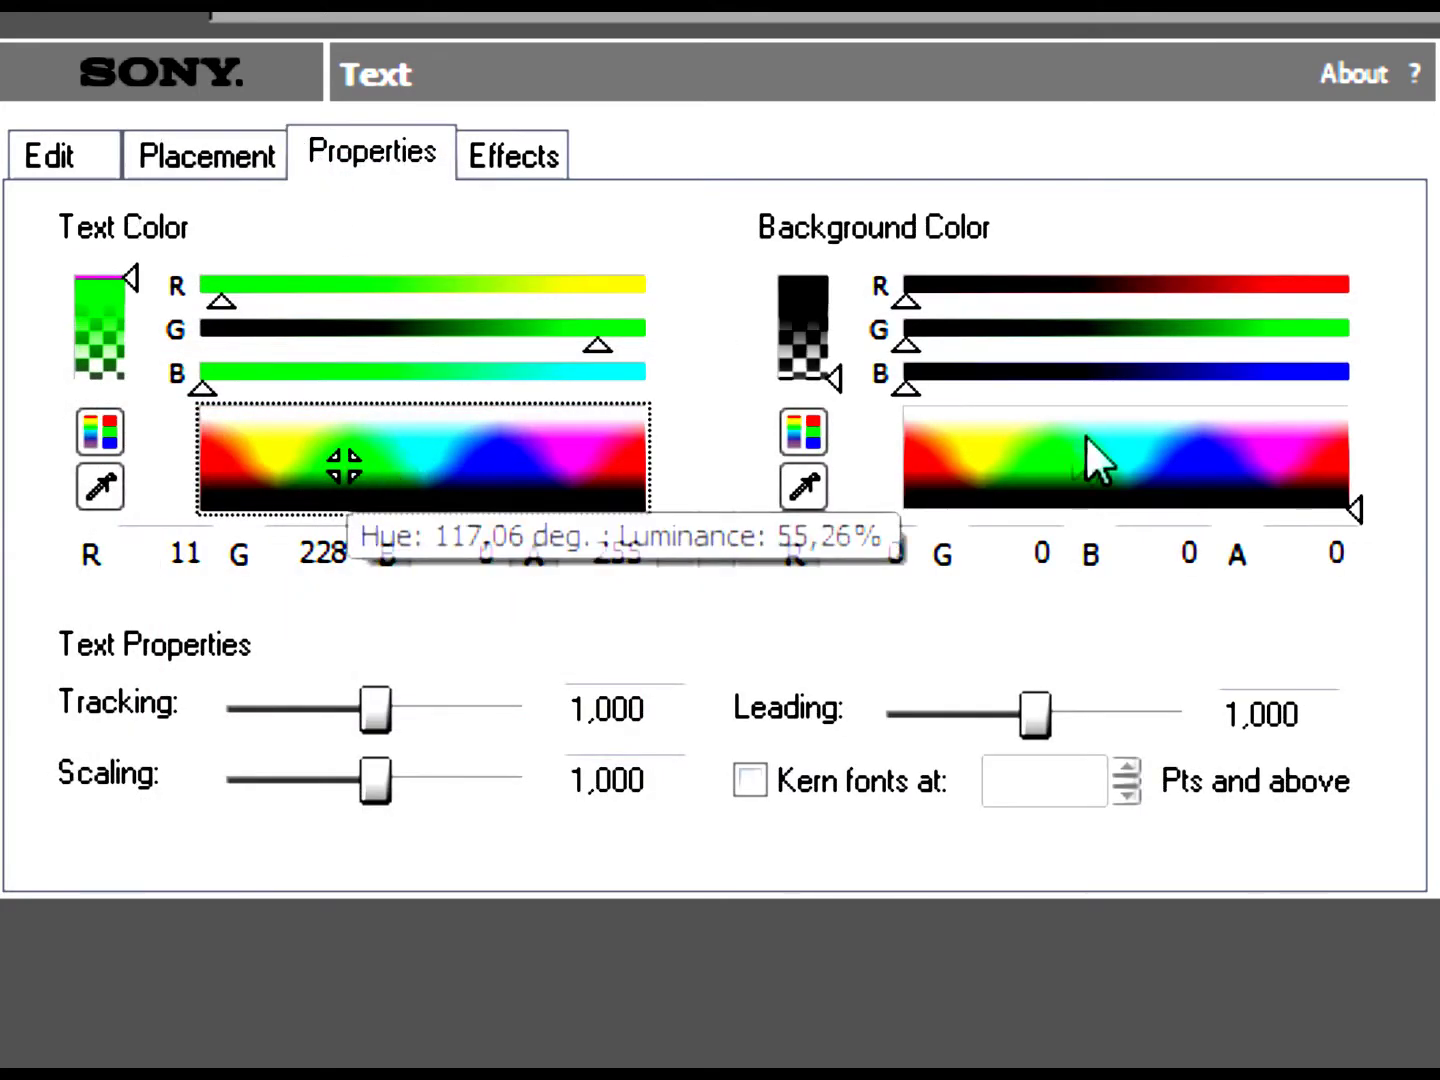
pyautogui.click(1080, 473)
pyautogui.click(974, 412)
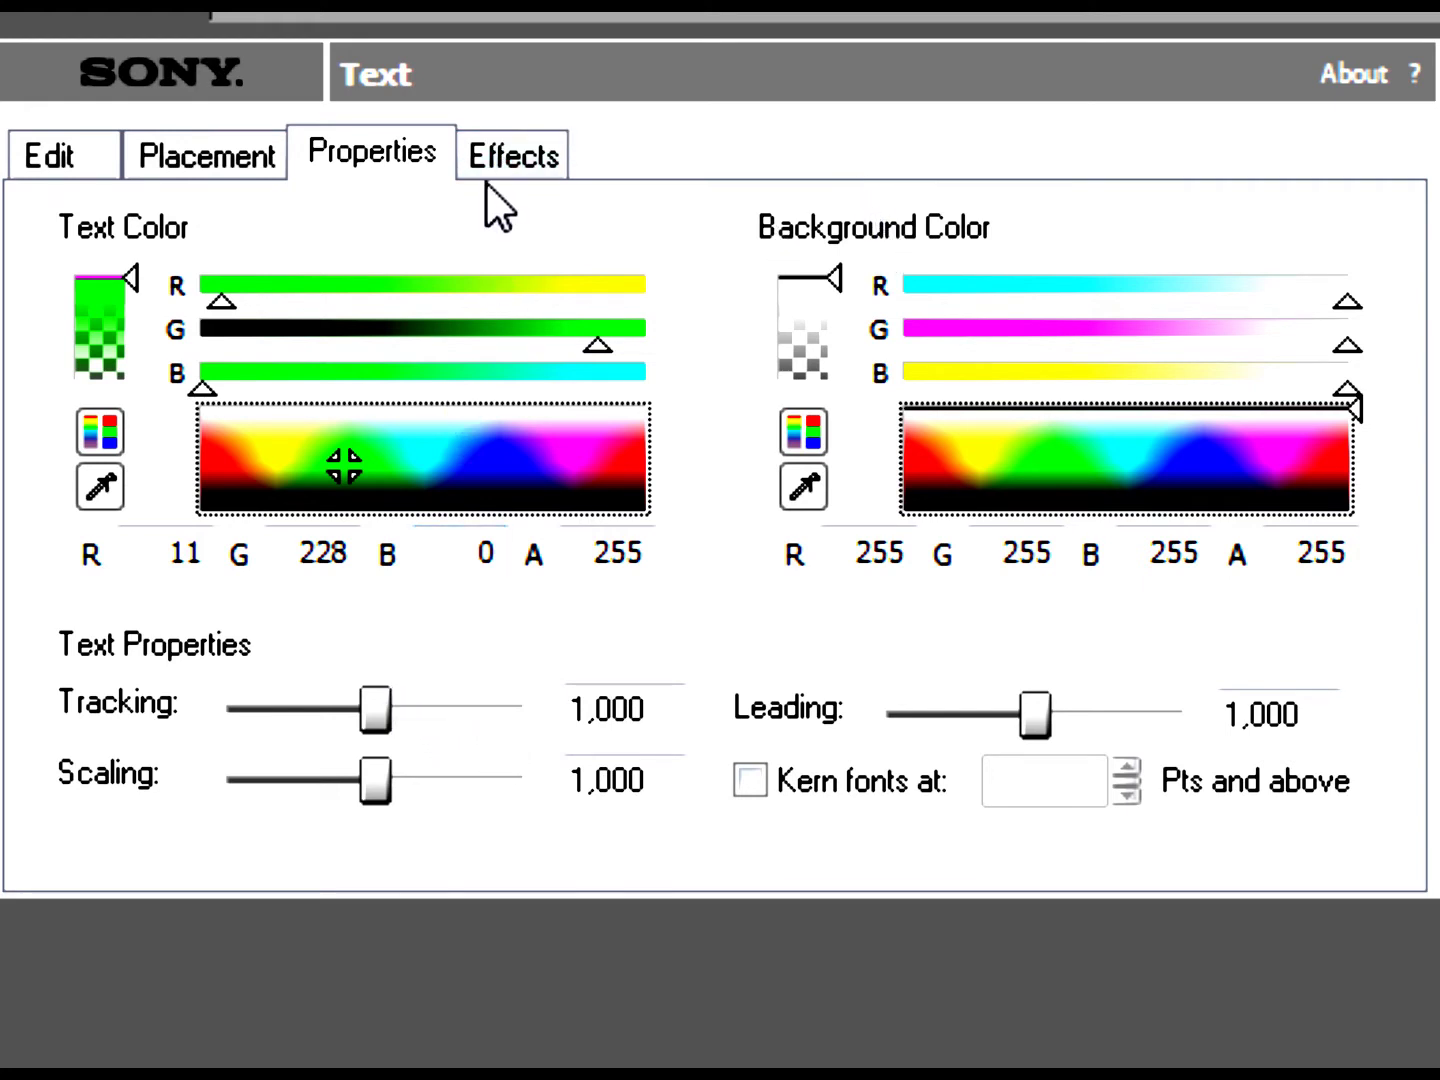
pyautogui.moveTo(380, 714)
pyautogui.mouseDown()
pyautogui.moveTo(293, 692)
pyautogui.moveTo(694, 704)
pyautogui.moveTo(350, 698)
pyautogui.moveTo(388, 695)
pyautogui.moveTo(385, 712)
pyautogui.mouseUp()
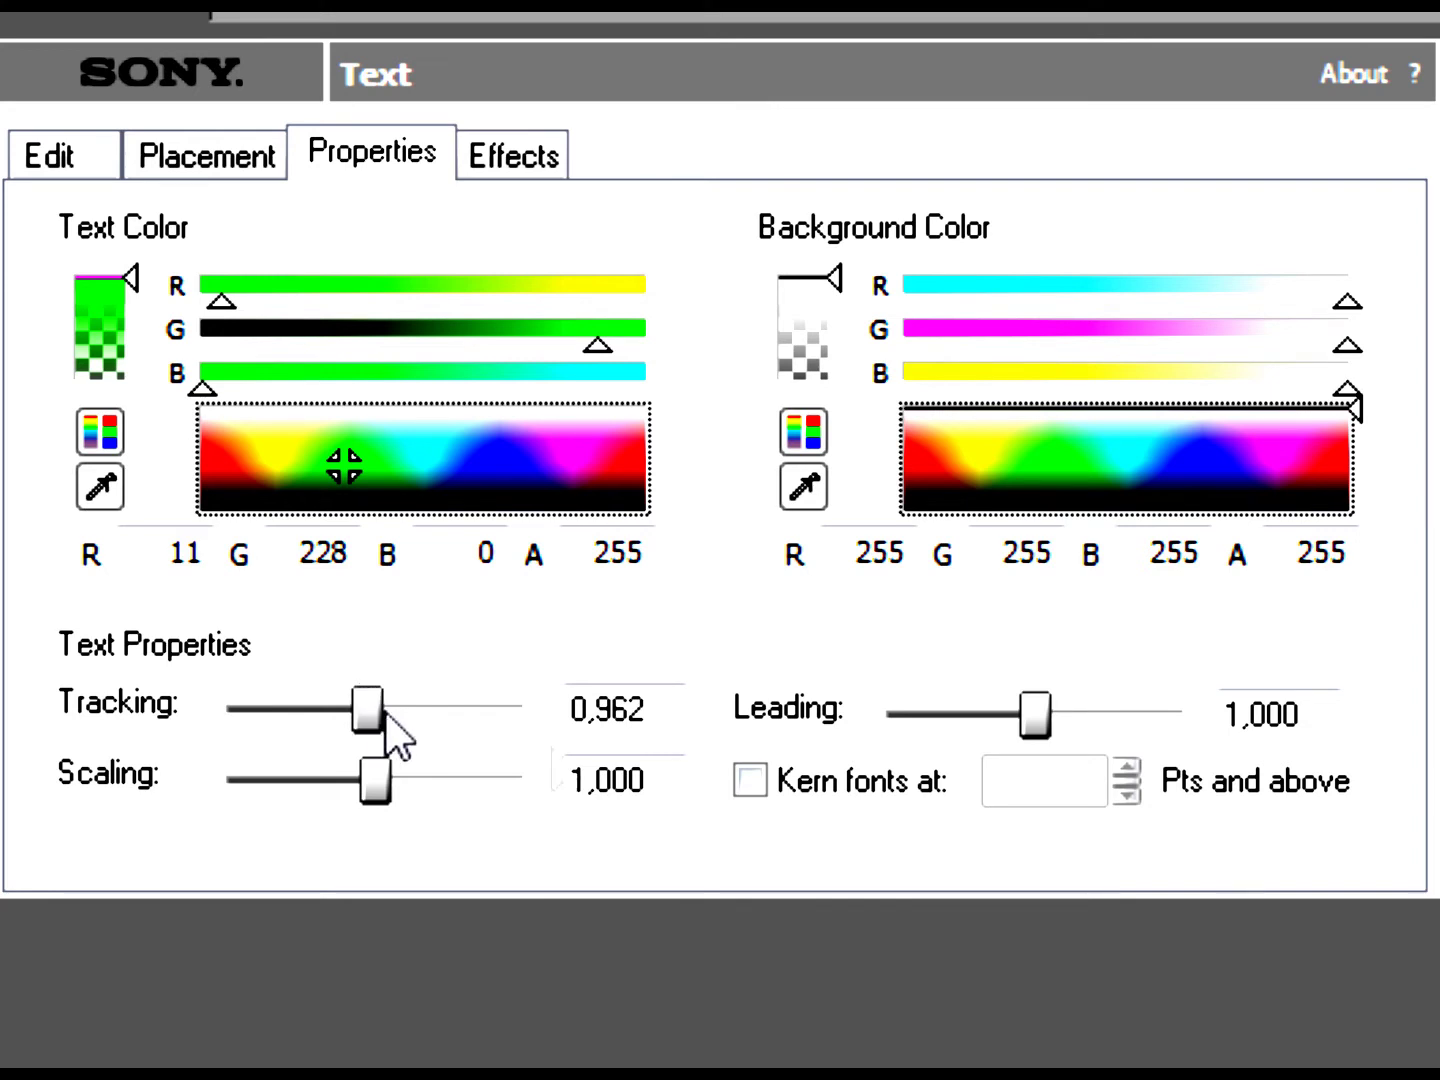
pyautogui.moveTo(383, 789)
pyautogui.mouseDown()
pyautogui.moveTo(237, 766)
pyautogui.moveTo(467, 763)
pyautogui.moveTo(364, 765)
pyautogui.moveTo(380, 765)
pyautogui.mouseUp()
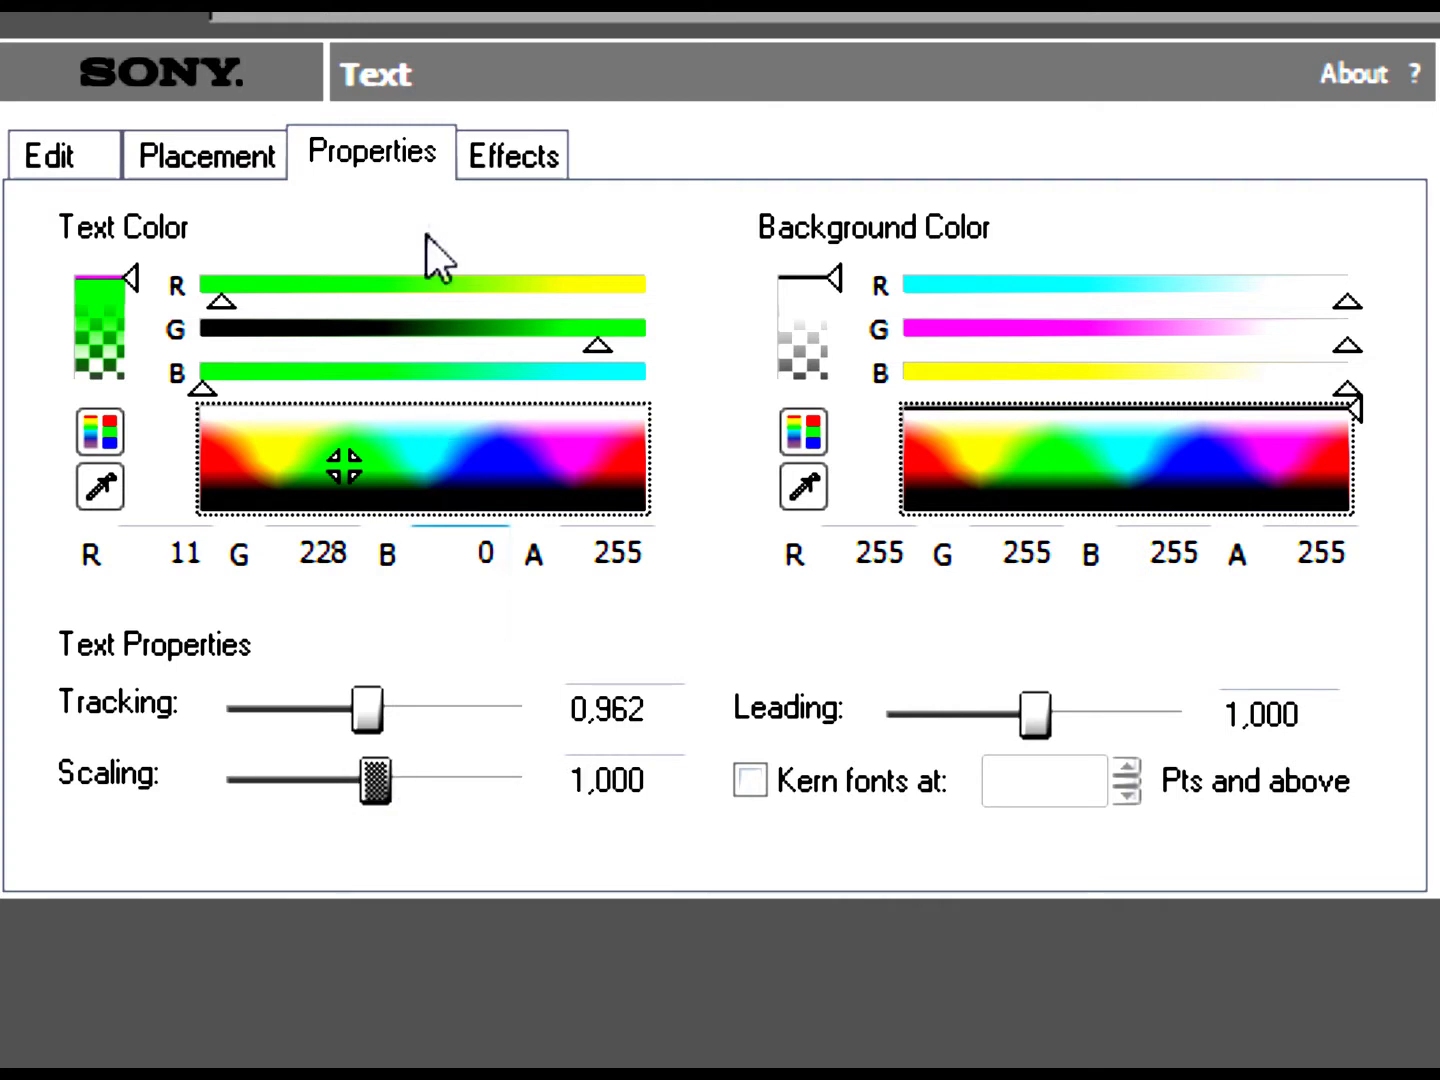
# - Turn on the text outline and try a black background before restoring white
pyautogui.click(499, 156)
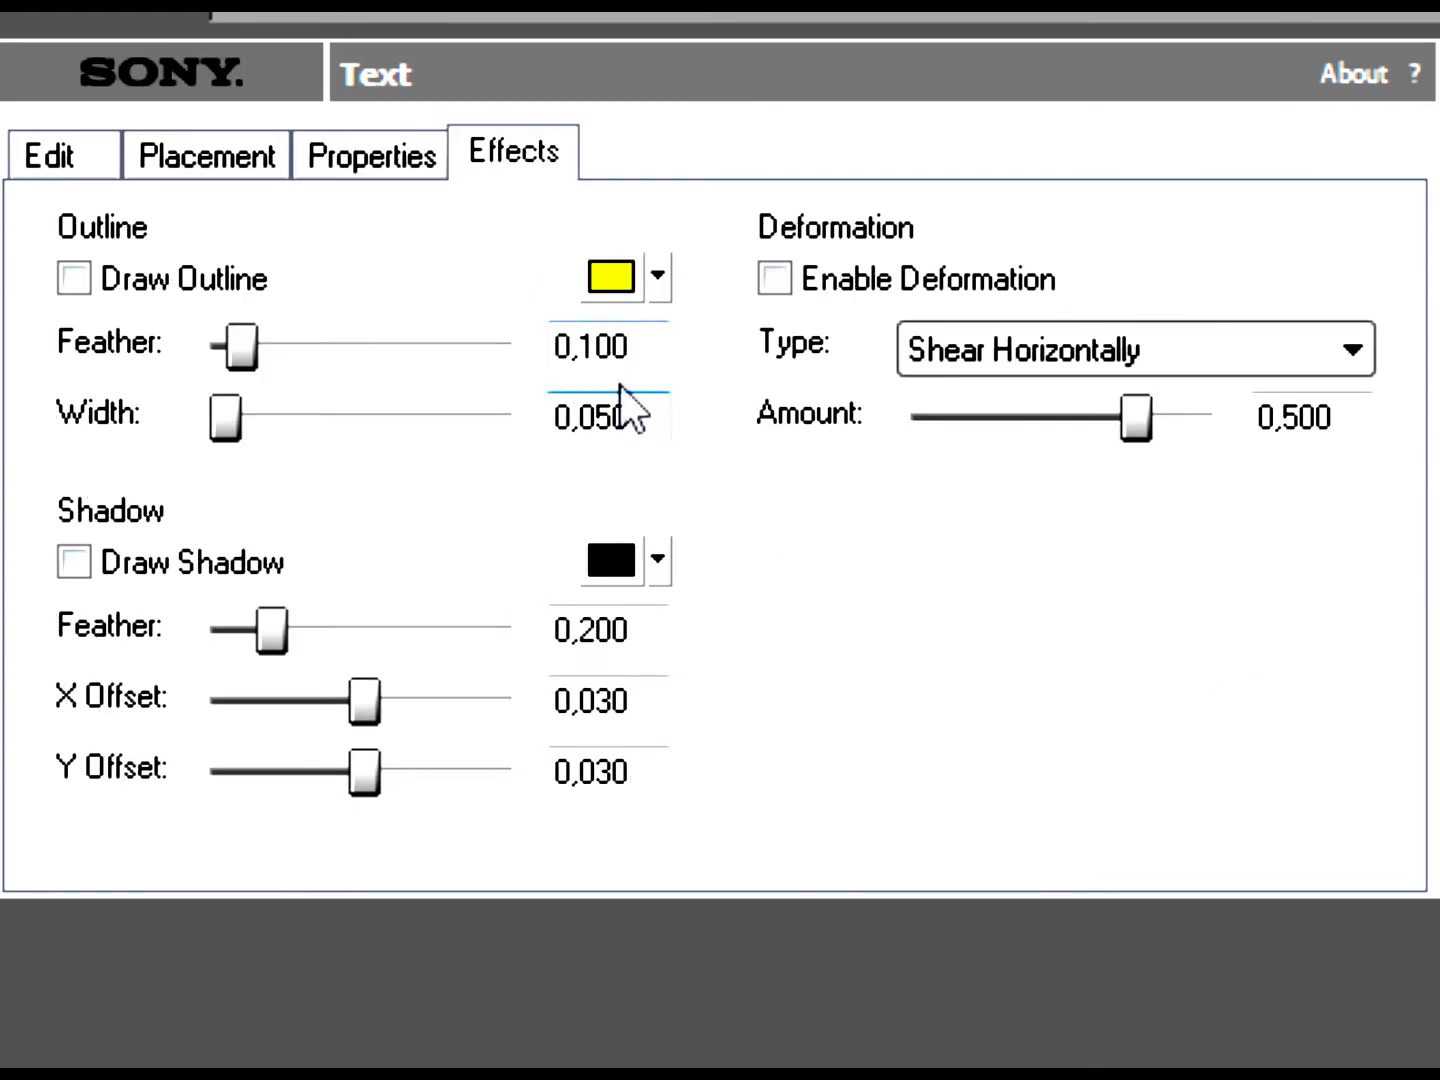
pyautogui.click(96, 283)
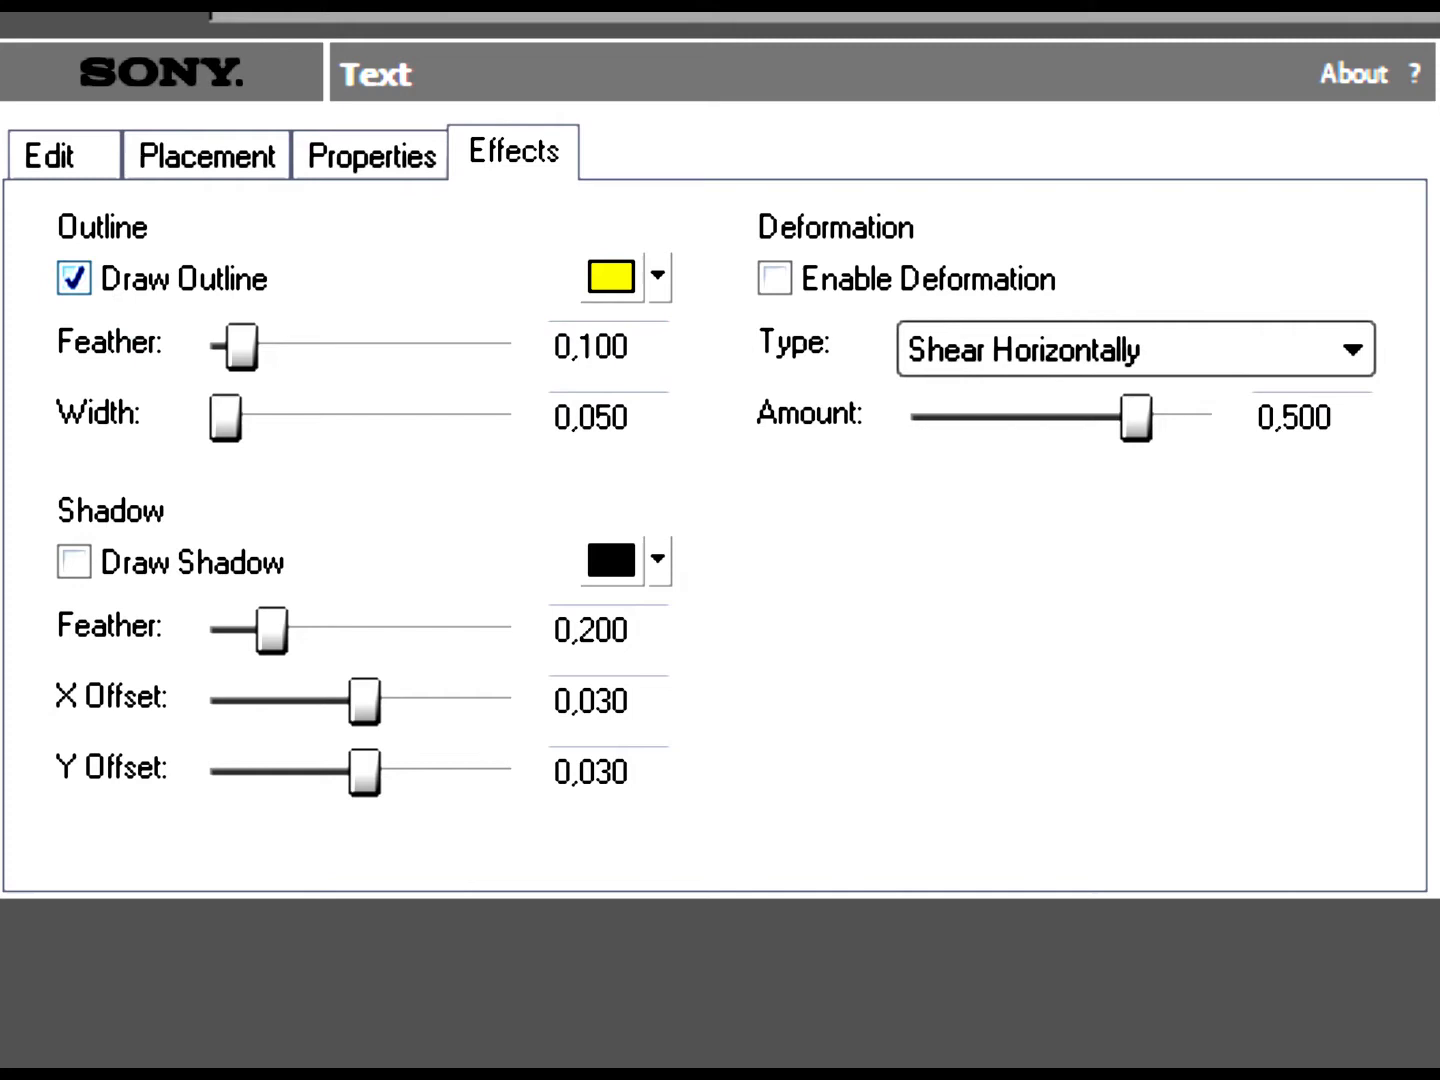
pyautogui.click(371, 154)
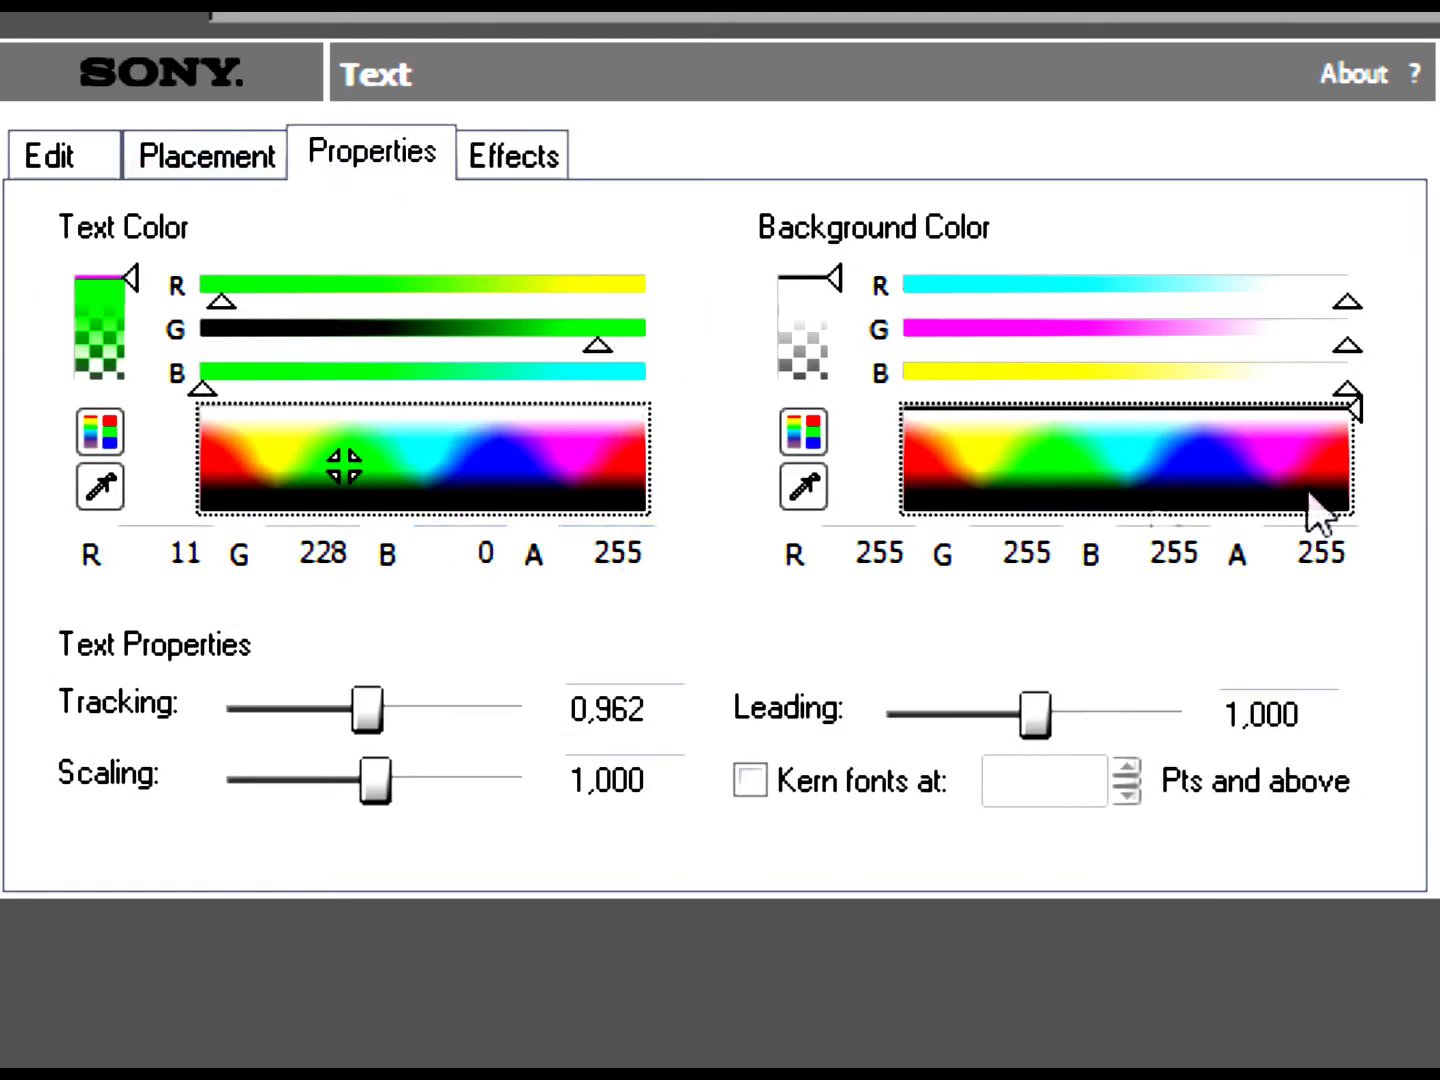
pyautogui.click(1346, 509)
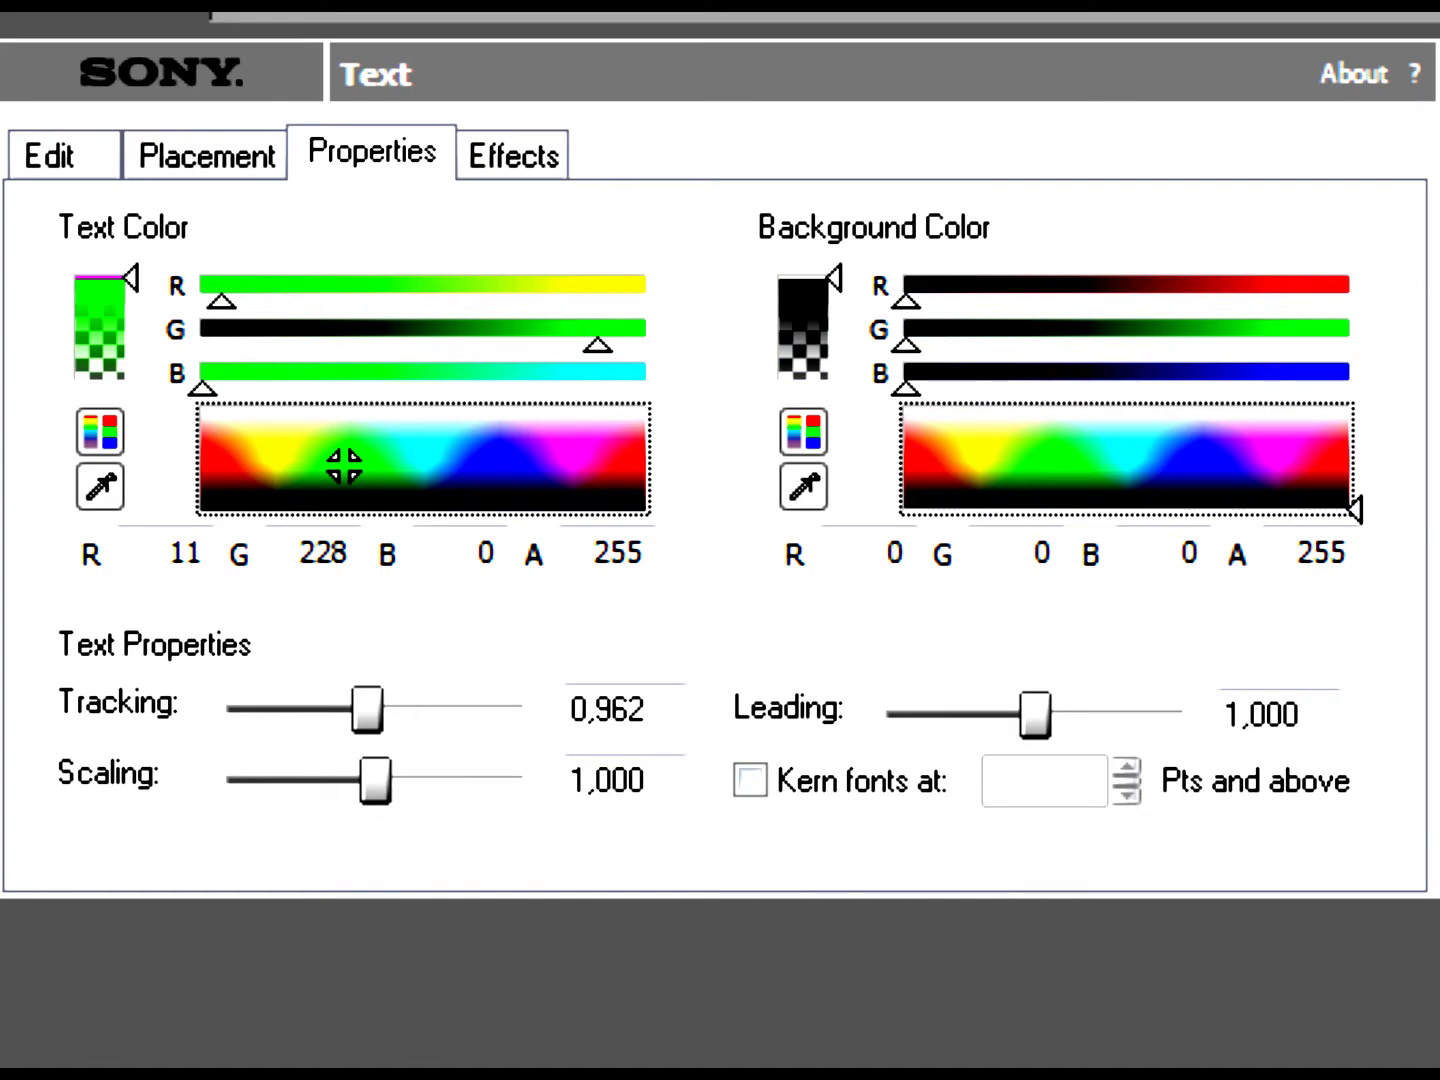
pyautogui.moveTo(1050, 462); pyautogui.dragTo(917, 365)
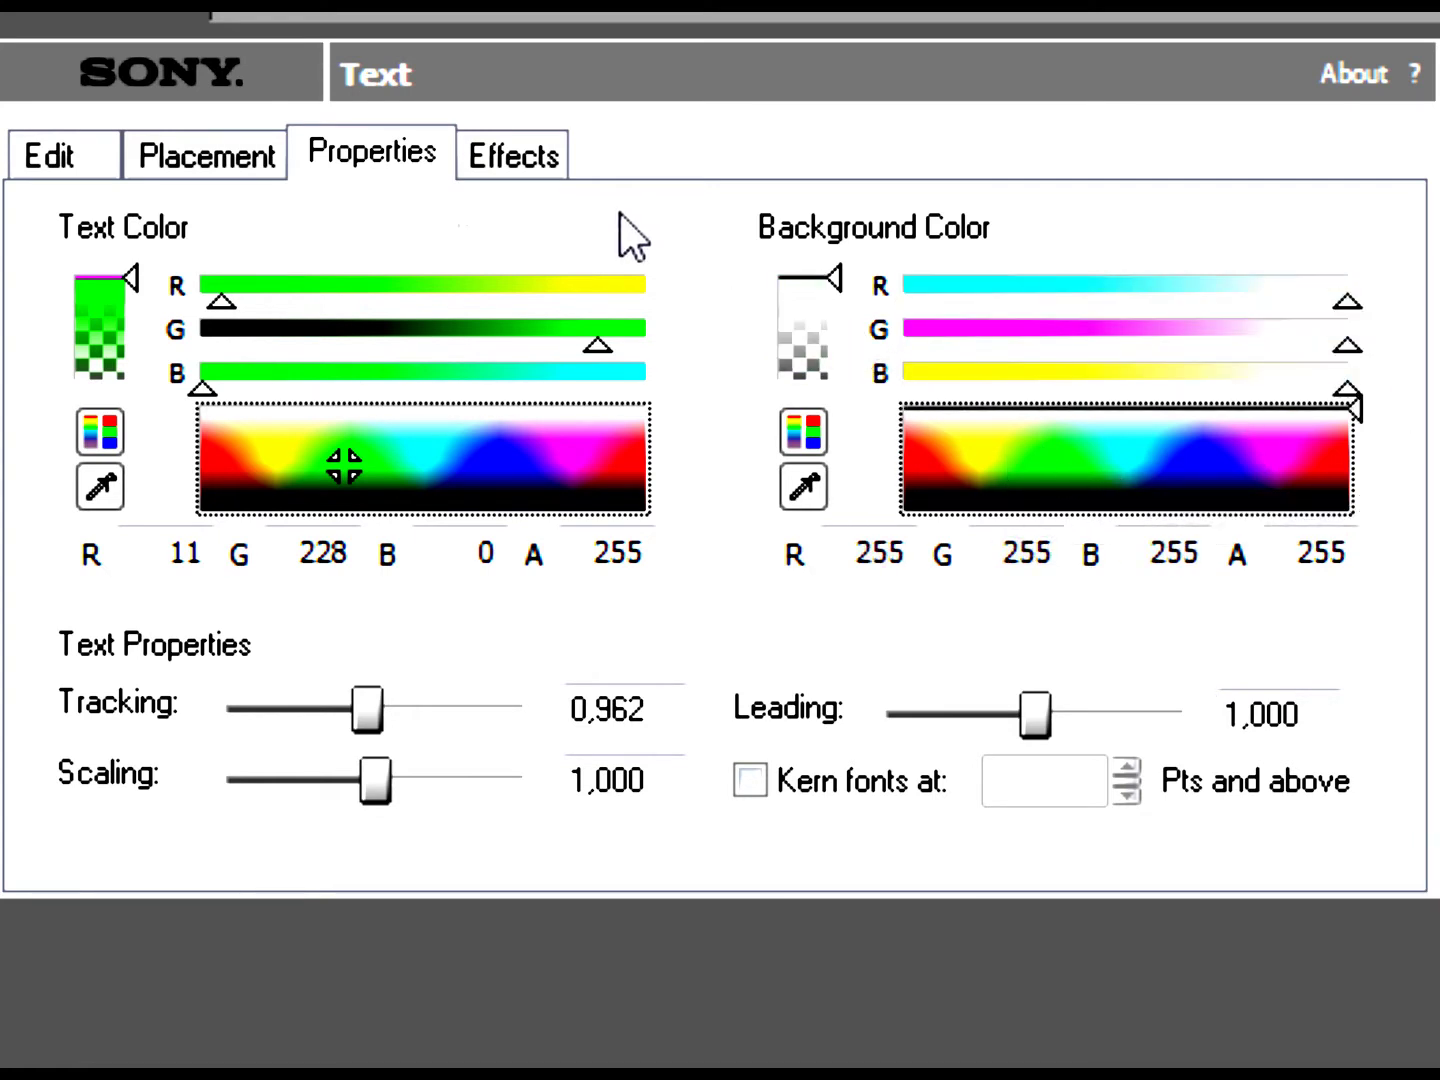
# - Make the outline green with feather and width both at 1.000
pyautogui.click(517, 159)
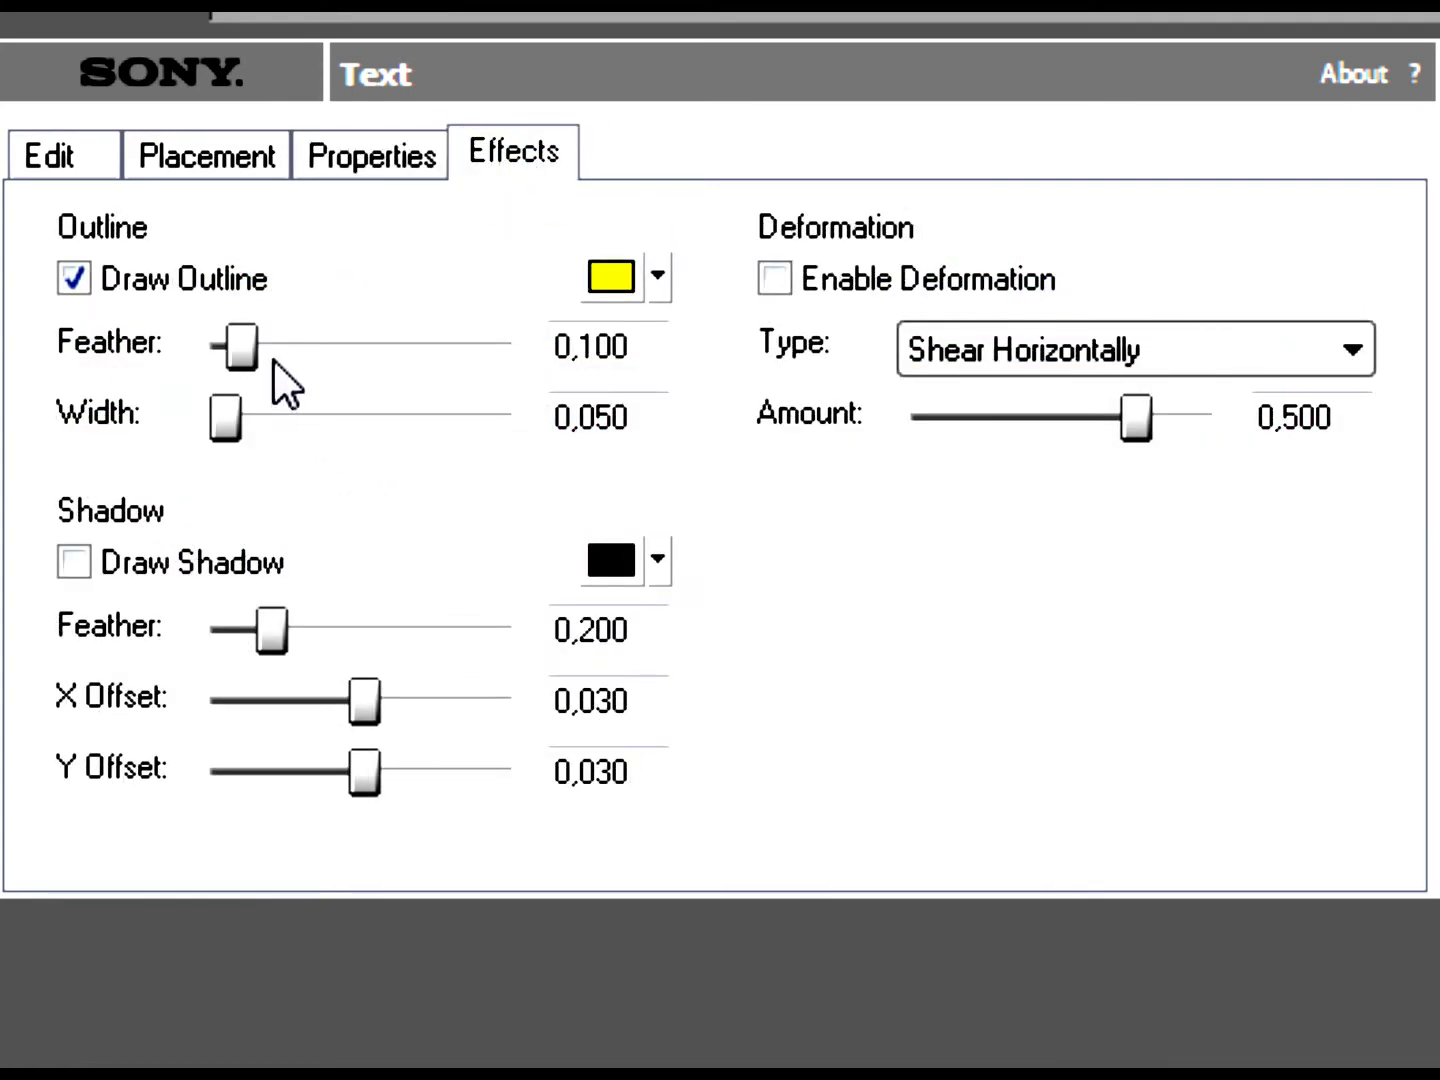
pyautogui.click(661, 277)
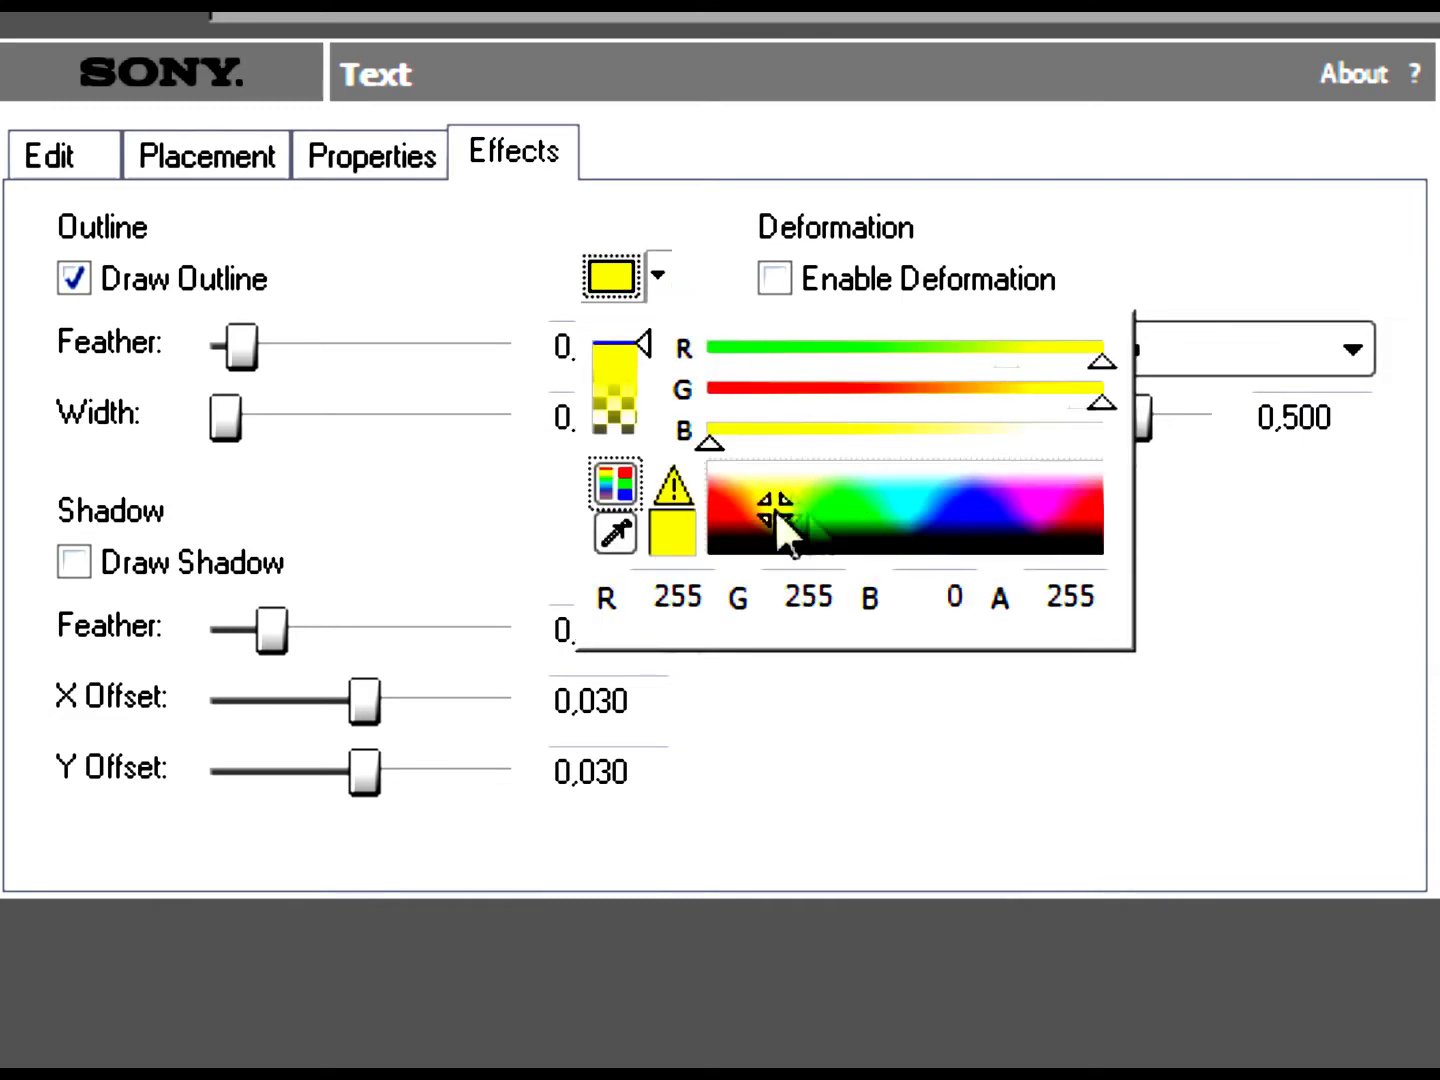
pyautogui.moveTo(774, 507); pyautogui.dragTo(841, 514)
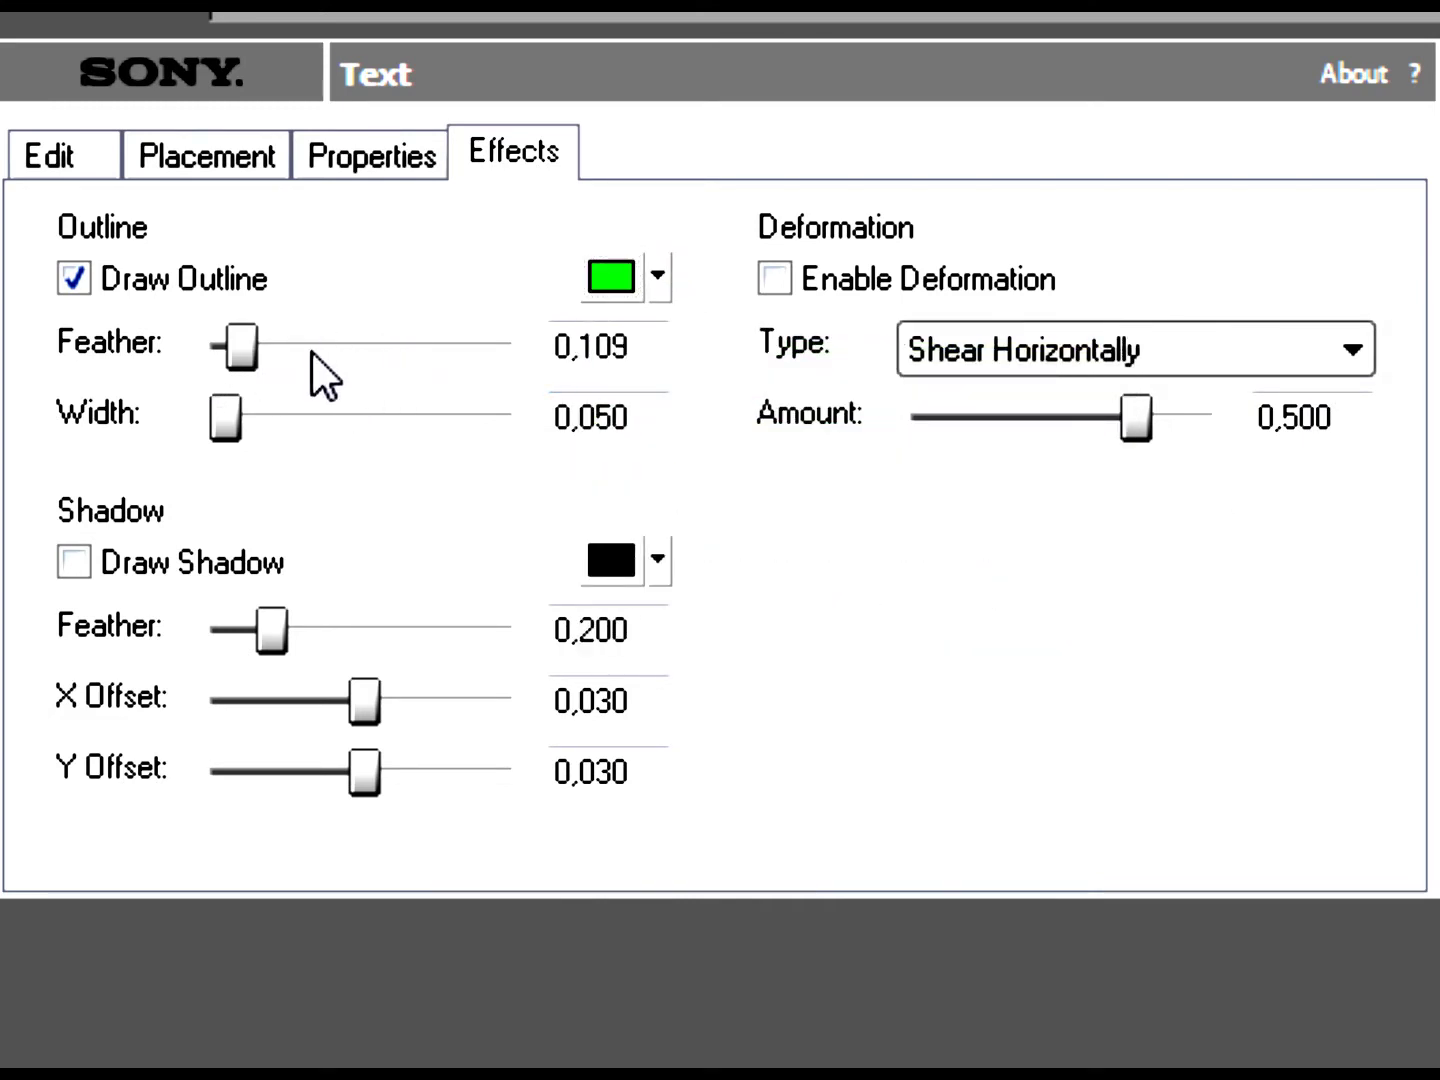
pyautogui.moveTo(242, 346); pyautogui.dragTo(516, 346)
pyautogui.moveTo(225, 420); pyautogui.dragTo(787, 442)
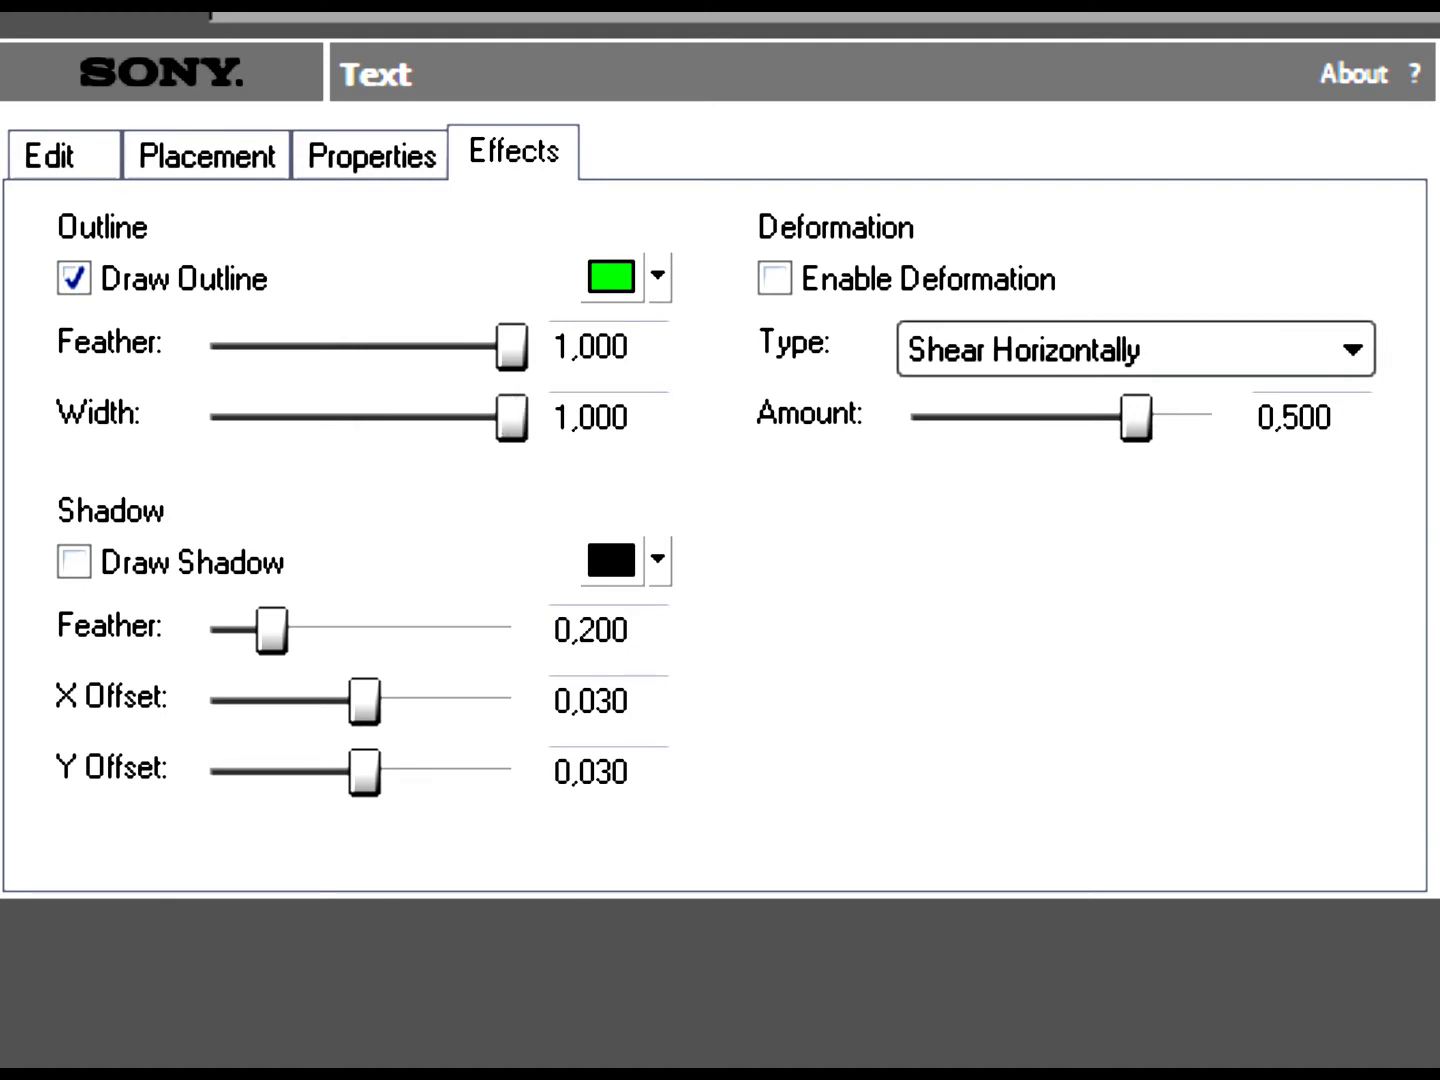
# - Enable a drop shadow with 0.490 feather and switch the outline off
pyautogui.click(92, 577)
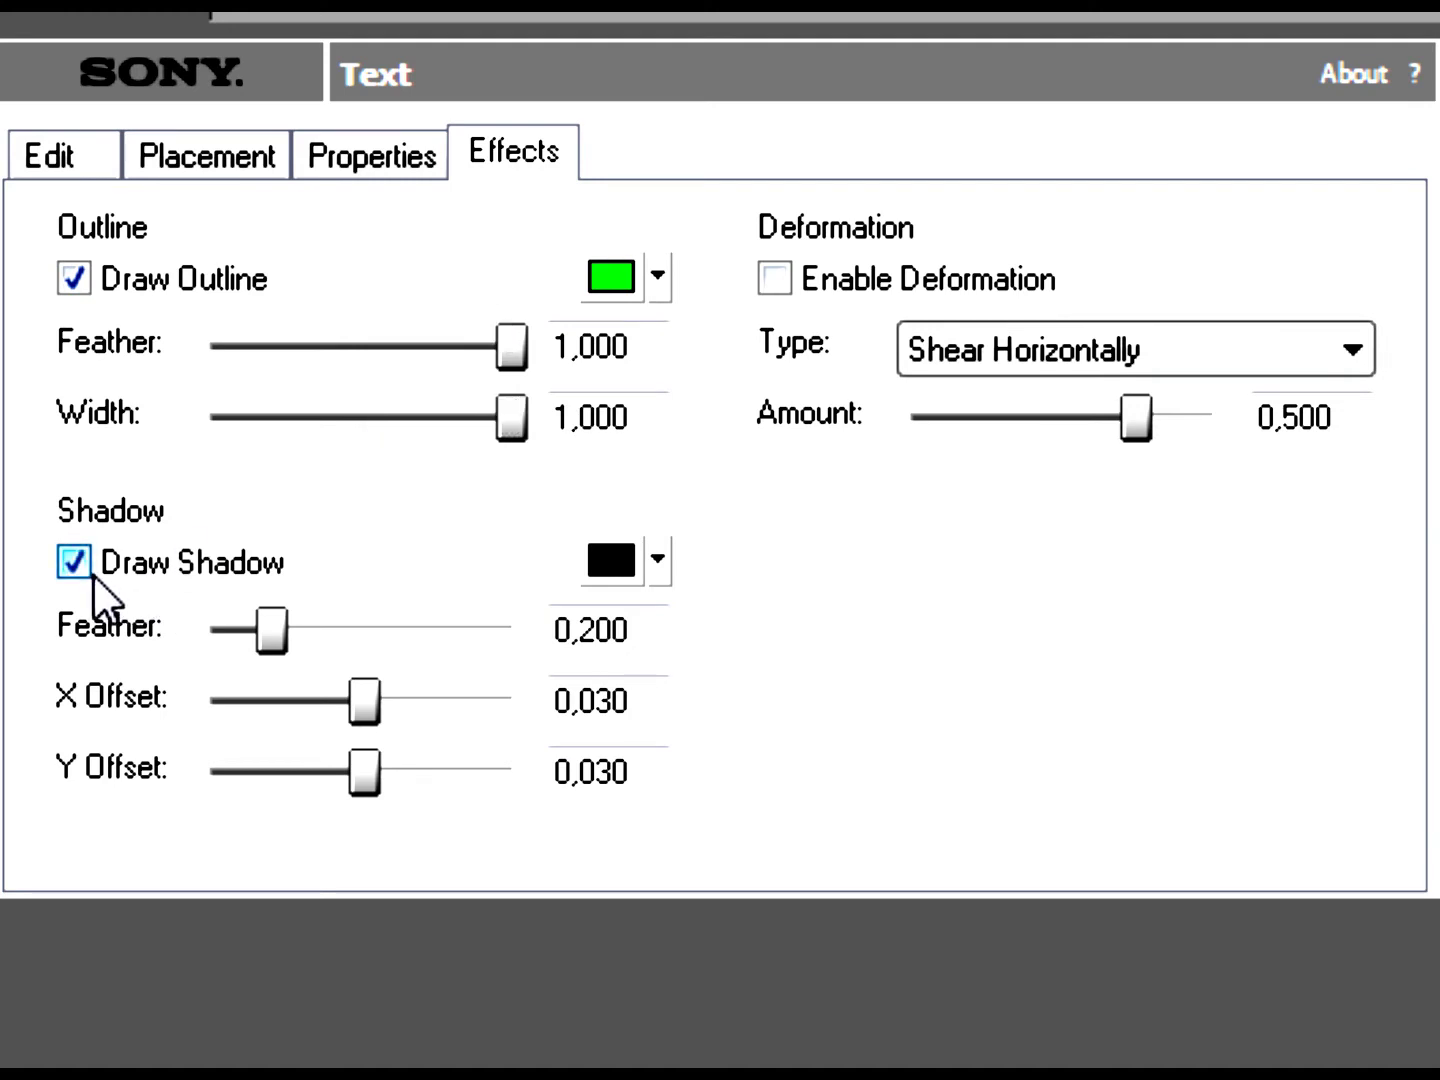
pyautogui.moveTo(265, 630); pyautogui.dragTo(271, 632)
pyautogui.moveTo(429, 635); pyautogui.dragTo(358, 625)
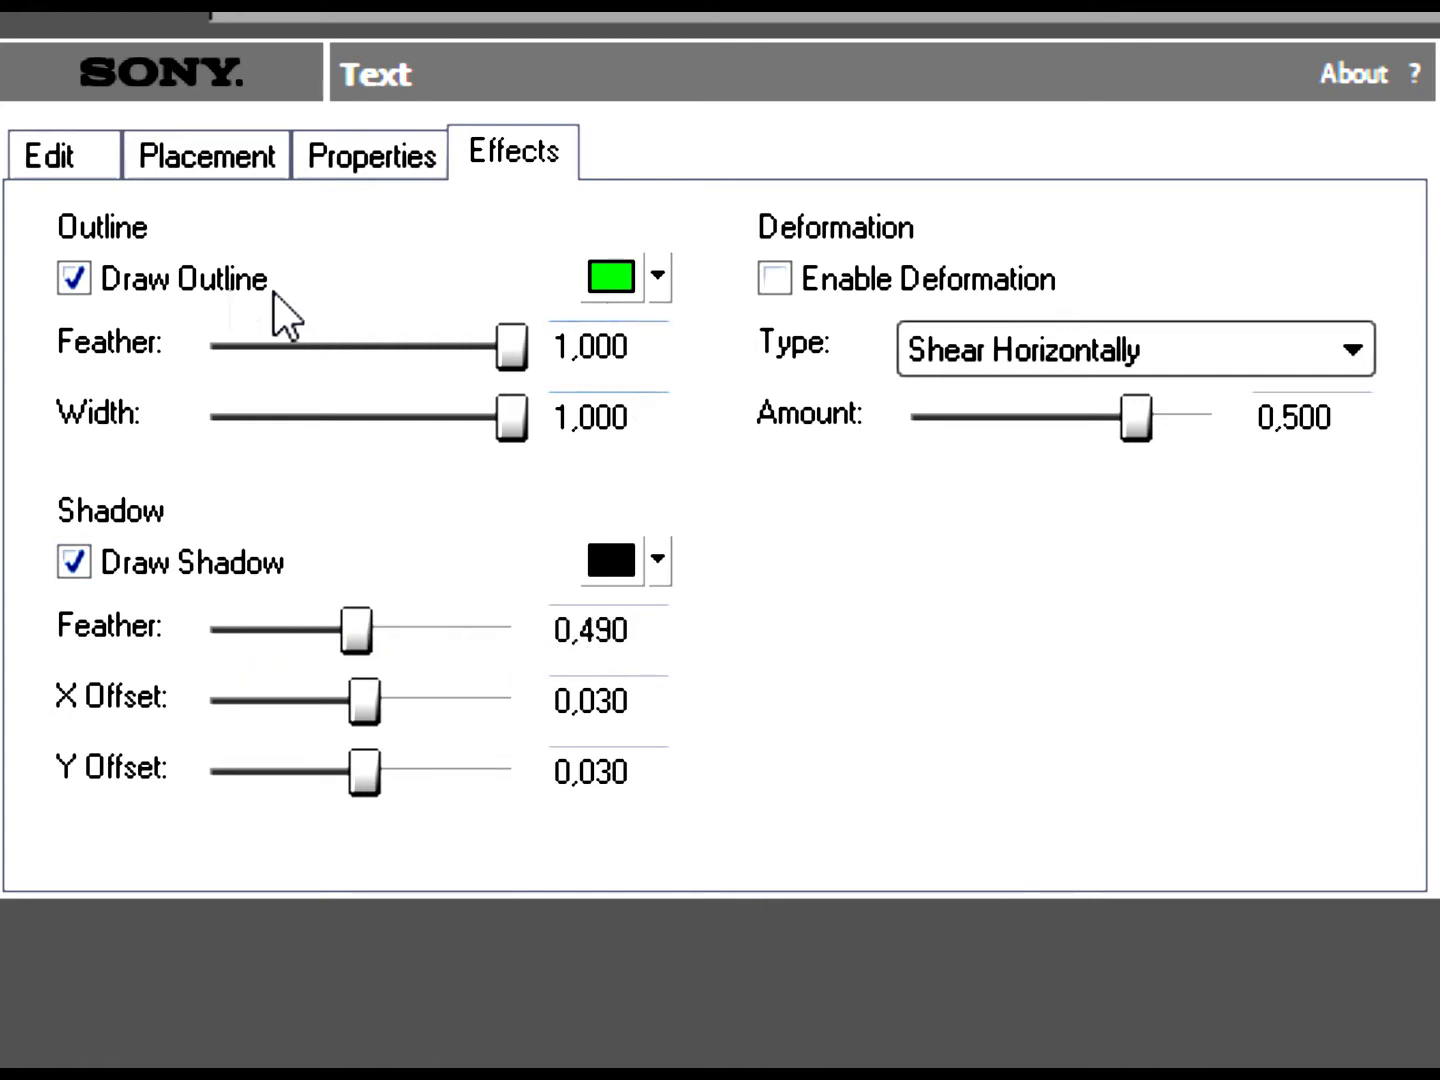
pyautogui.click(112, 291)
# - Experiment with swapping the text and background colours, and turn on text deformation
pyautogui.click(352, 160)
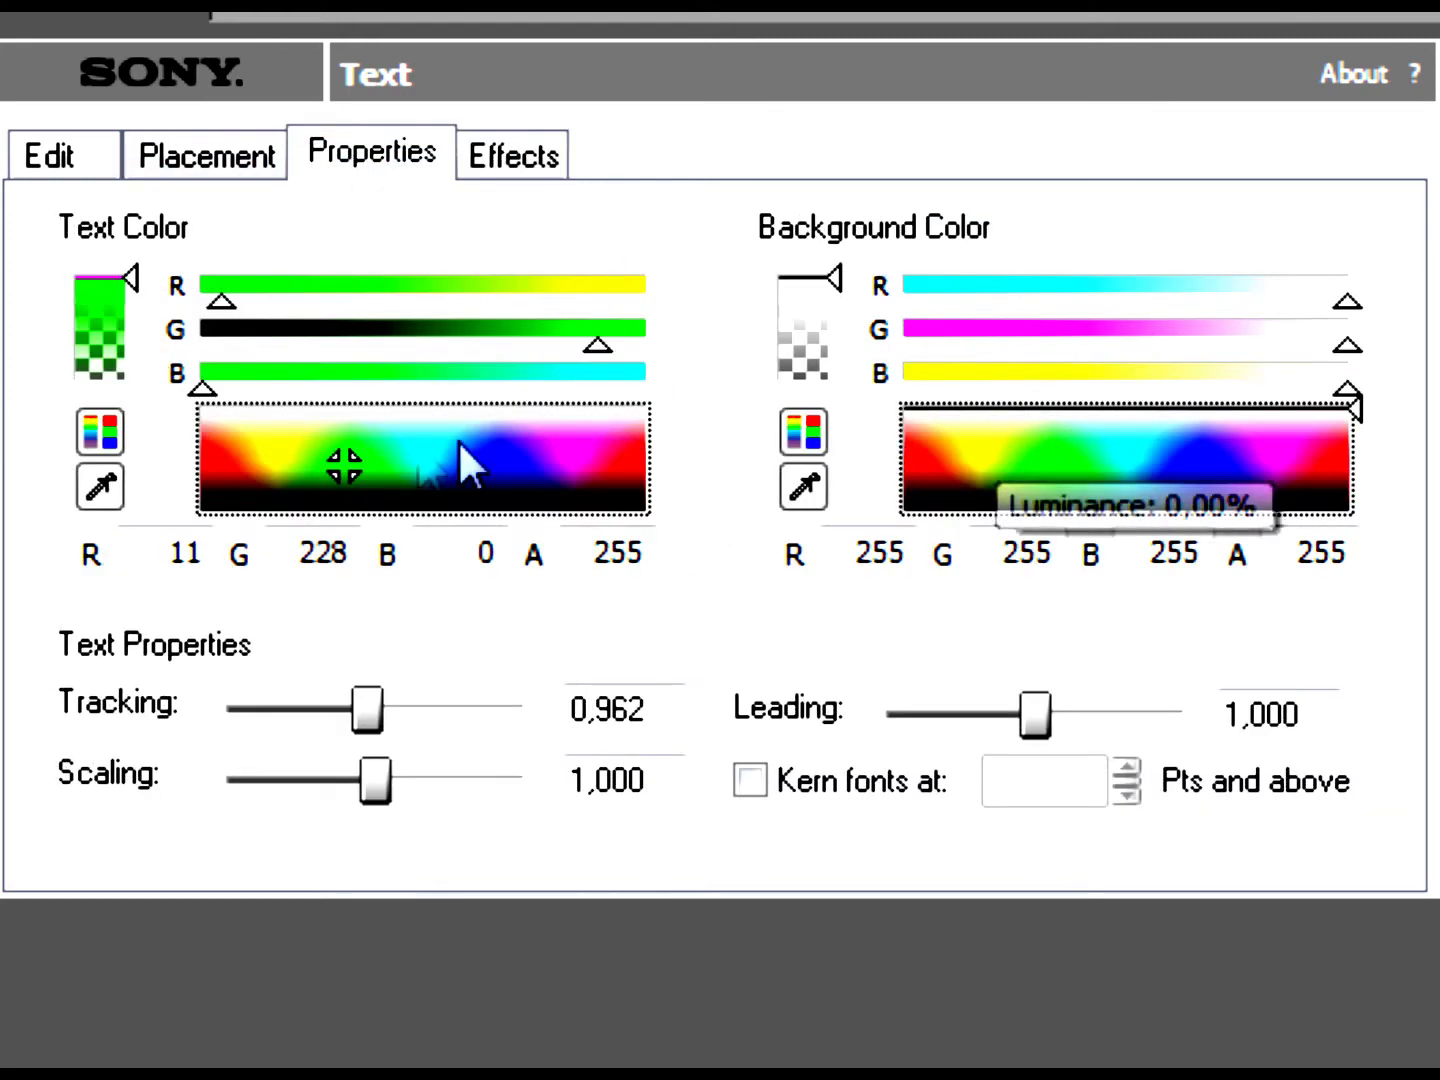
pyautogui.moveTo(354, 473)
pyautogui.mouseDown()
pyautogui.moveTo(300, 505)
pyautogui.moveTo(648, 407)
pyautogui.mouseUp()
pyautogui.click(929, 433)
pyautogui.moveTo(938, 446)
pyautogui.mouseDown()
pyautogui.moveTo(978, 447)
pyautogui.moveTo(943, 472)
pyautogui.moveTo(1025, 463)
pyautogui.moveTo(1060, 483)
pyautogui.mouseUp()
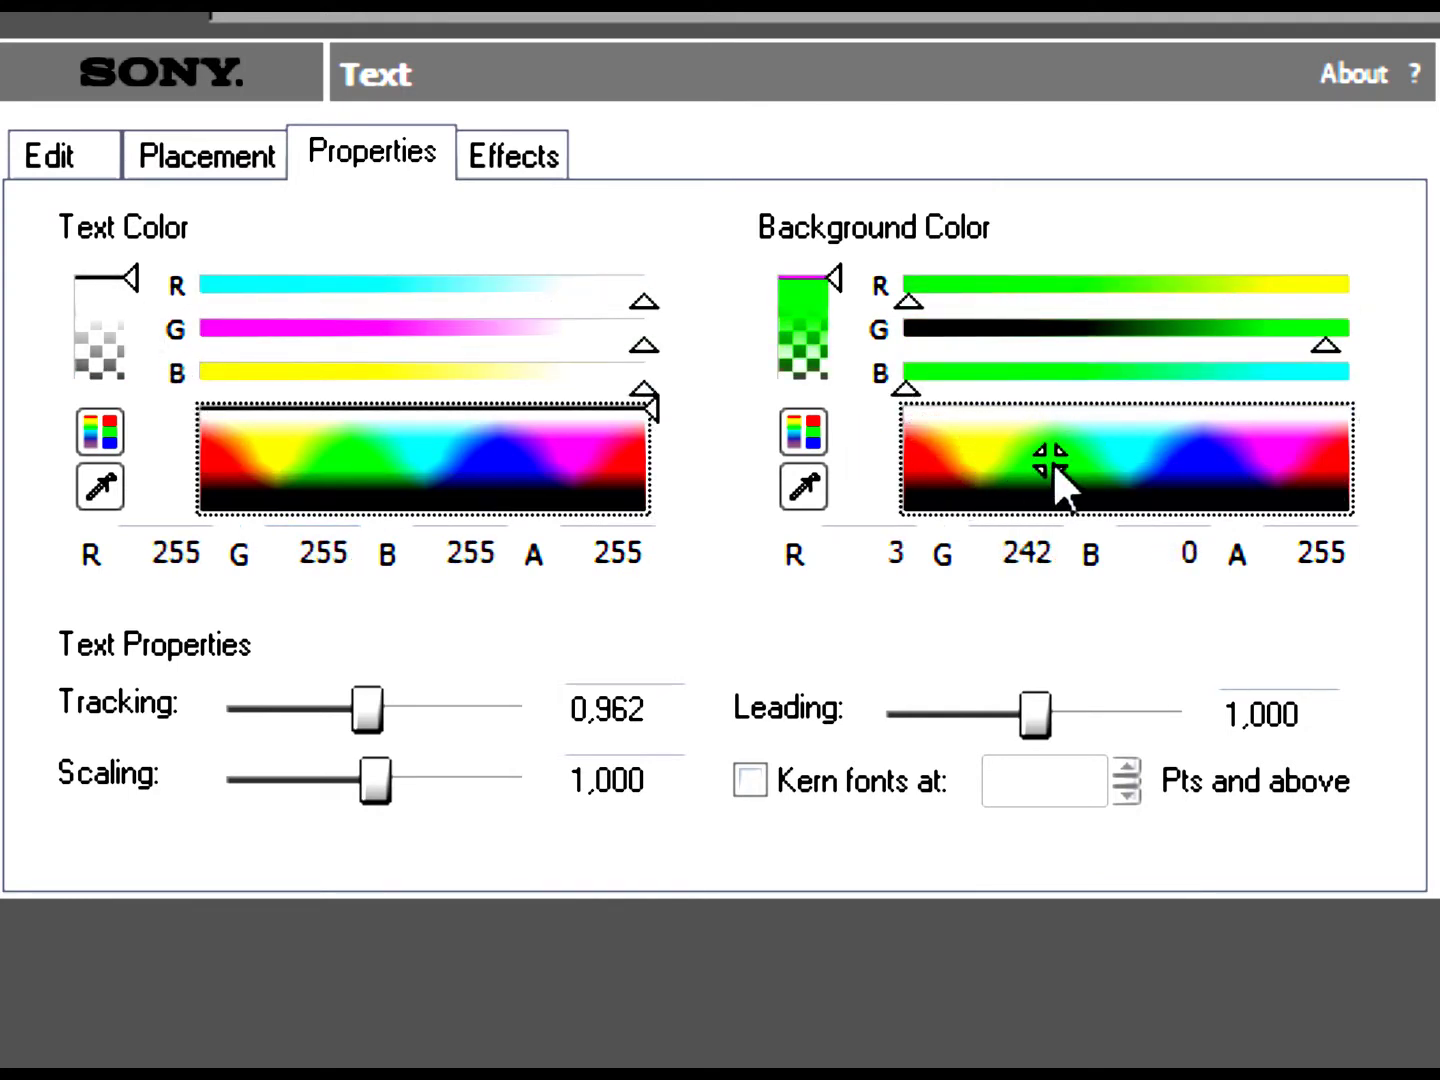
pyautogui.click(554, 165)
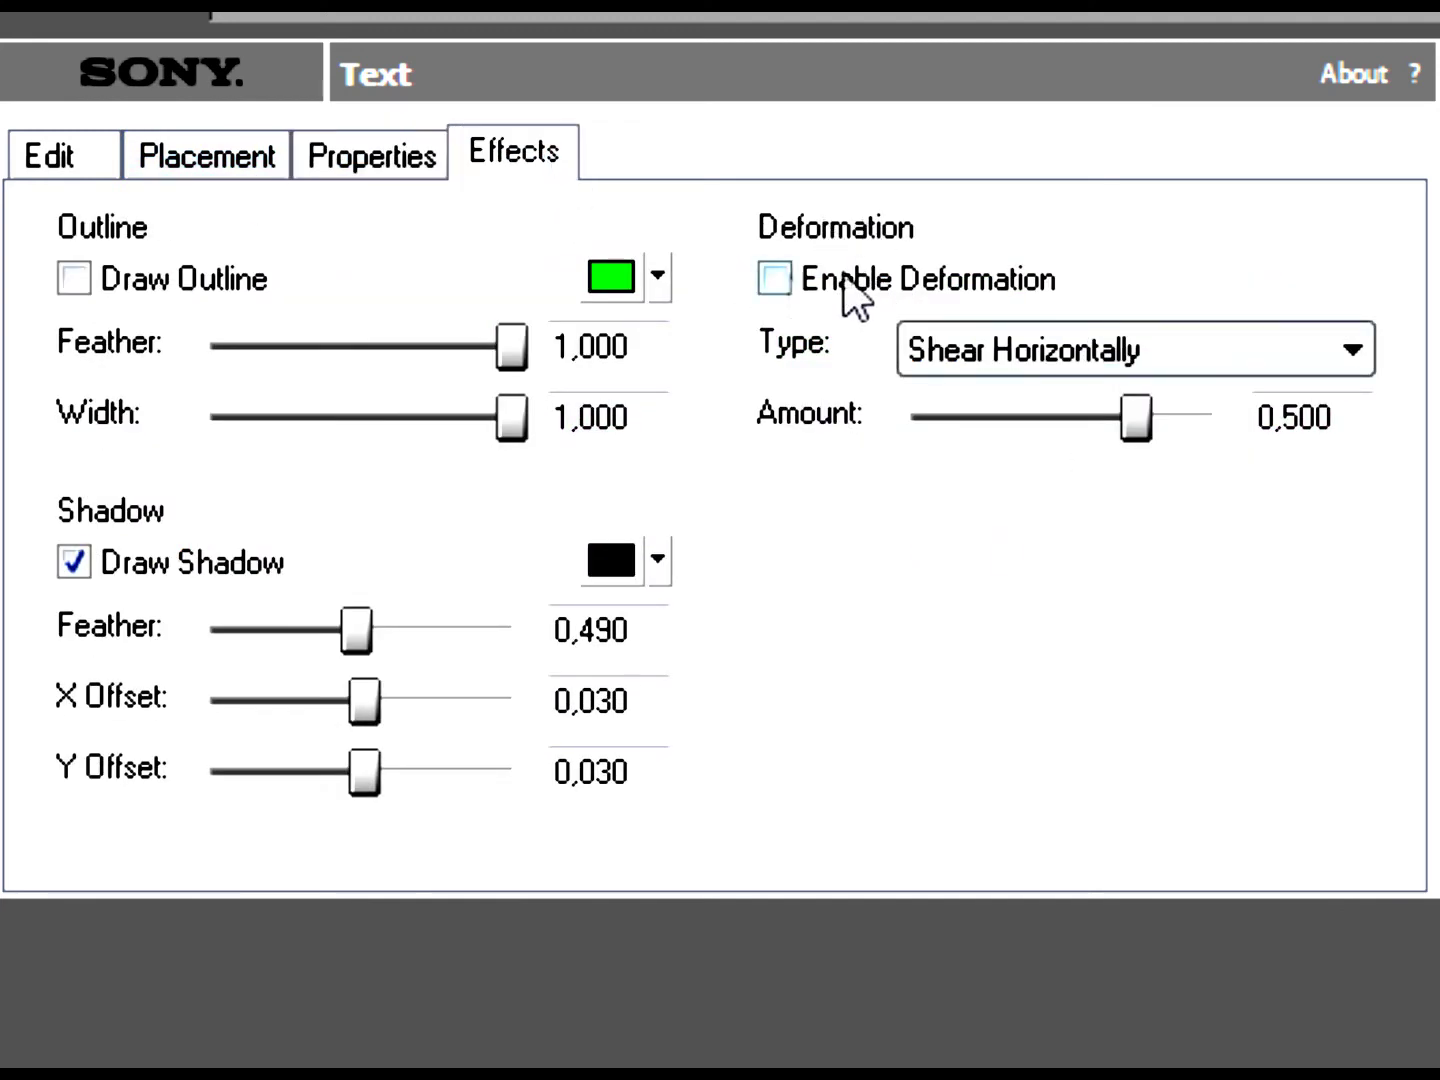
pyautogui.click(780, 278)
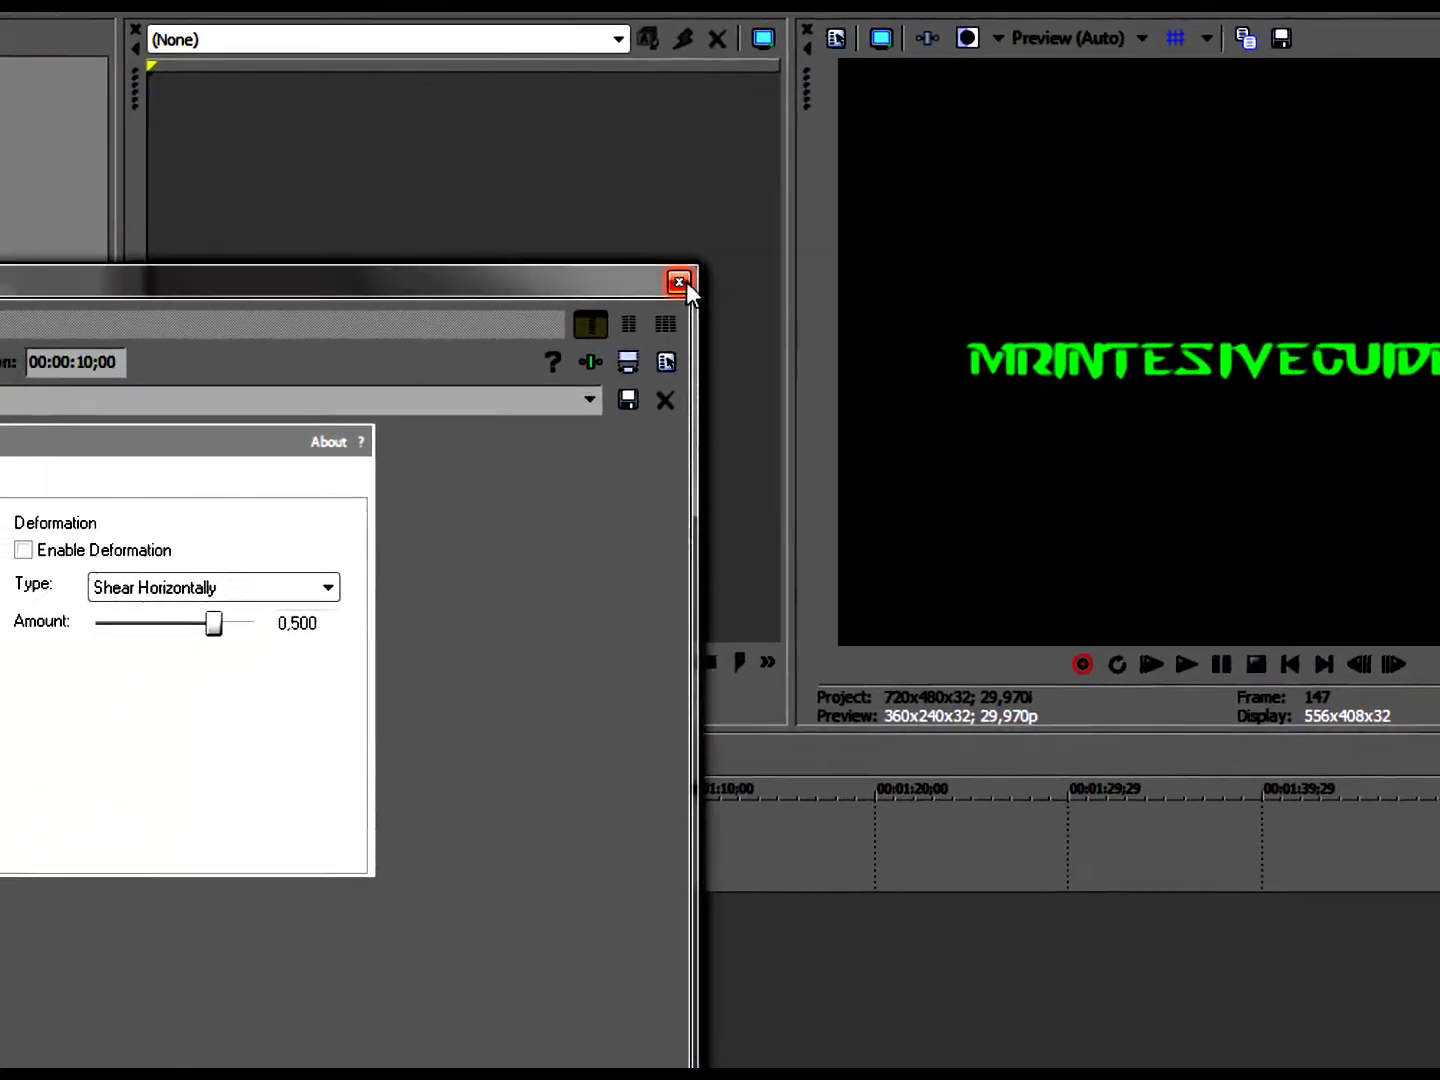
# - Close the text generator and trim the title event to end near 00:00:04;27
pyautogui.click(547, 300)
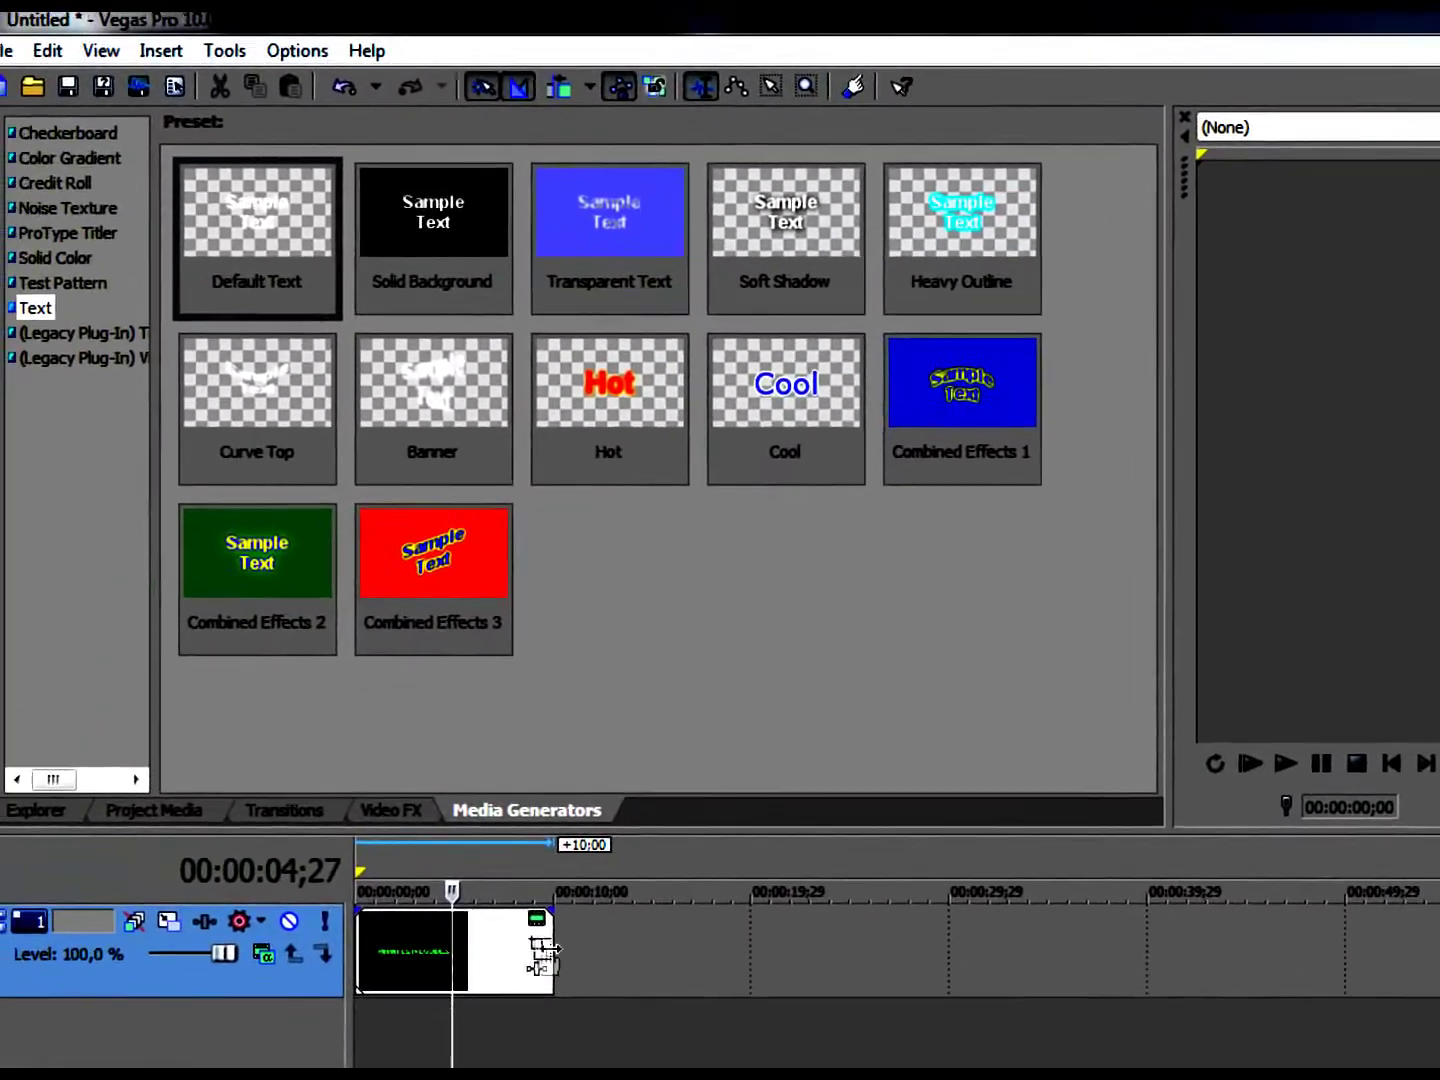
pyautogui.moveTo(400, 875); pyautogui.dragTo(307, 875)
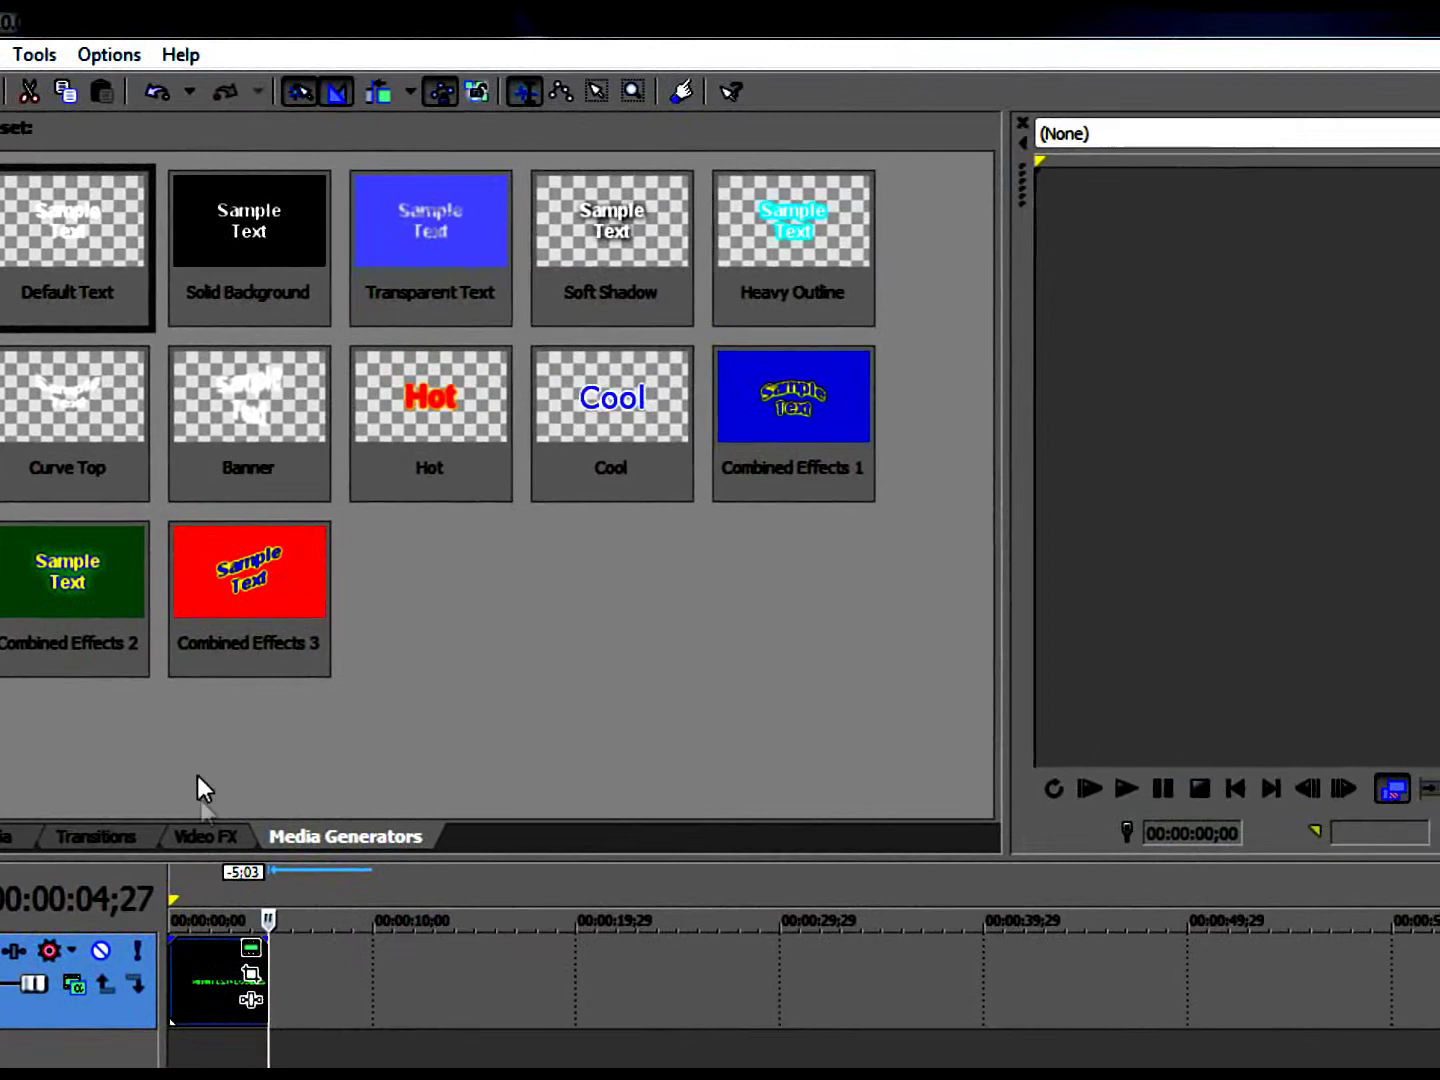
pyautogui.click(260, 834)
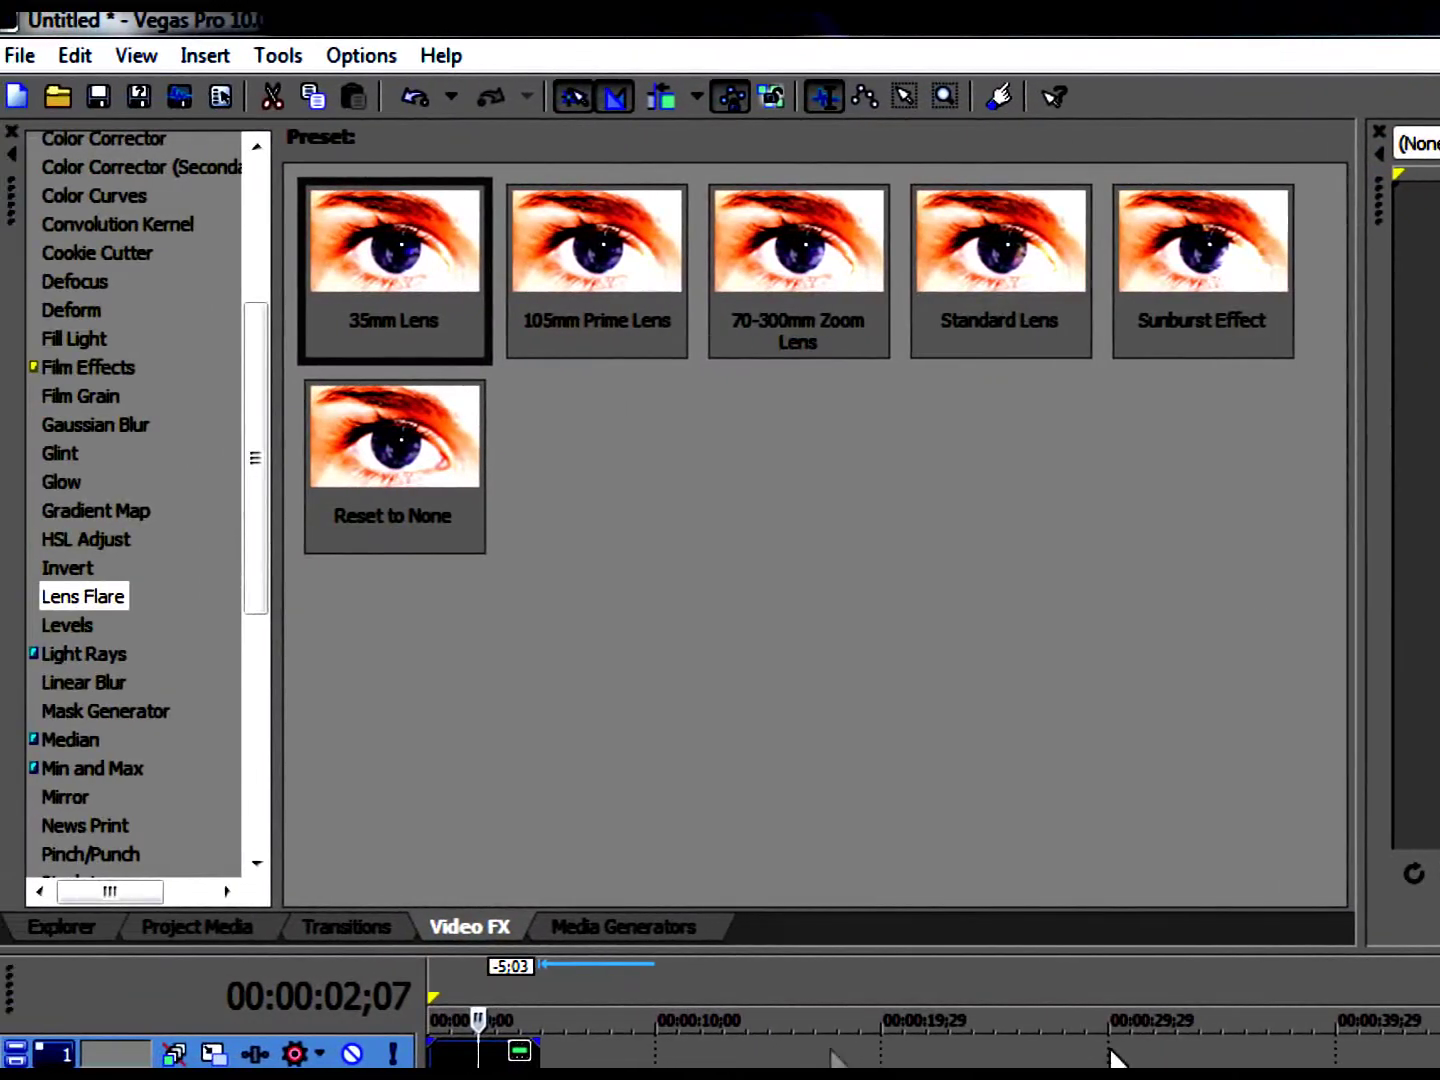
# - Apply the Weak Light Rays preset and move its light source to X 0.454, Y 0.642
pyautogui.click(103, 653)
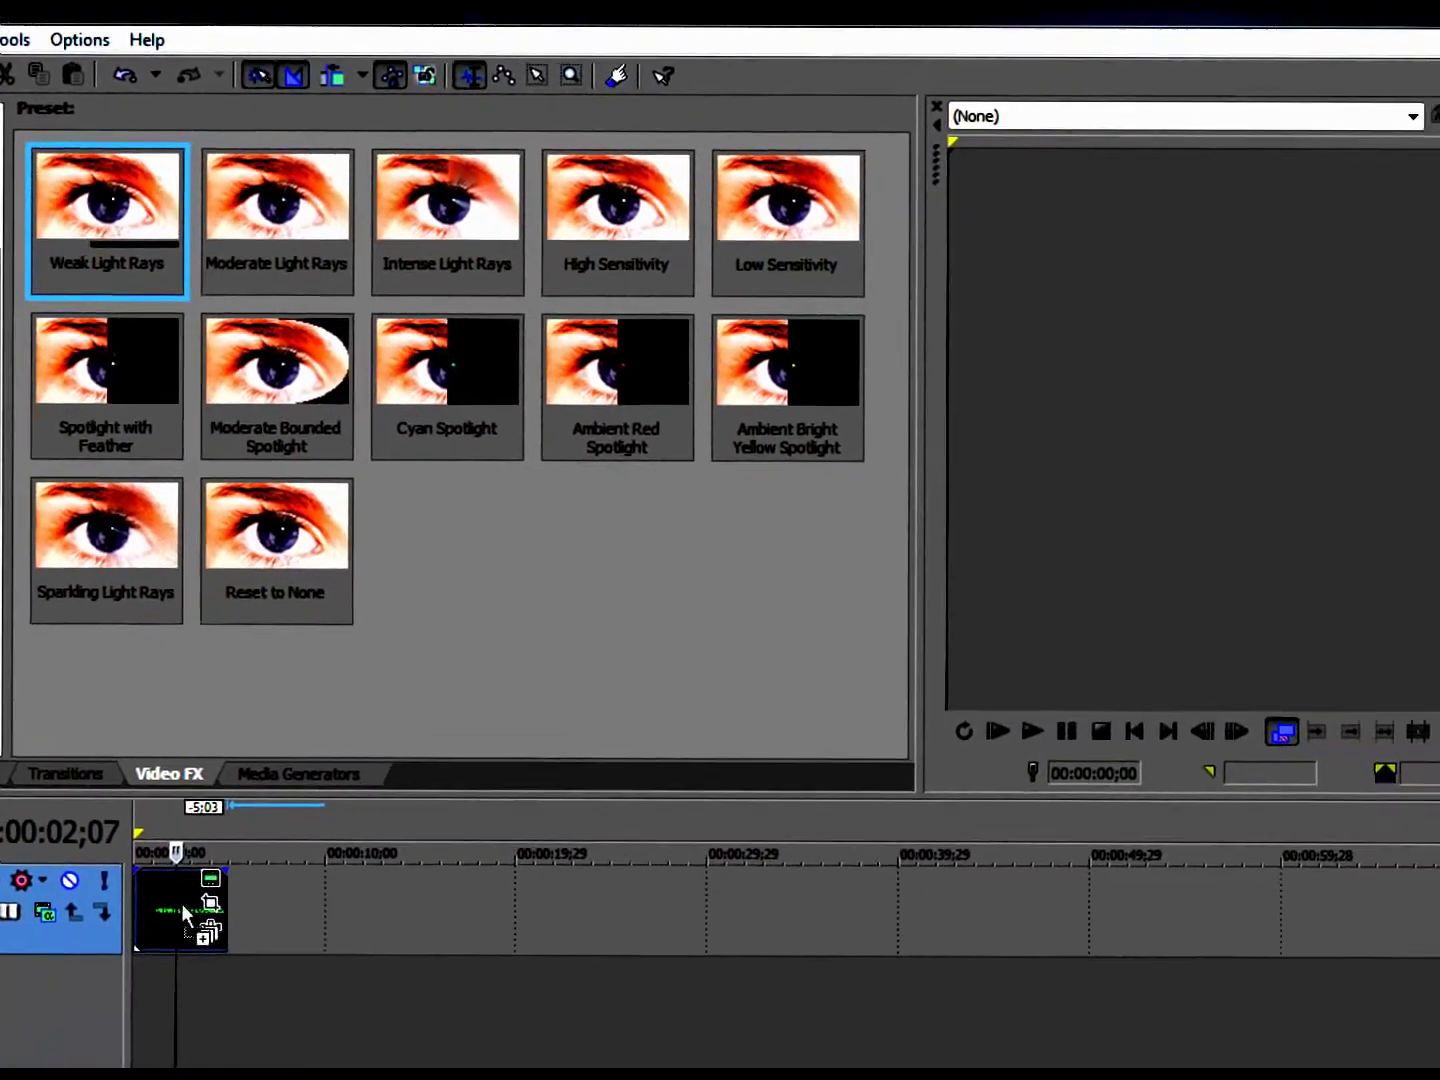
pyautogui.moveTo(181, 903); pyautogui.dragTo(184, 905)
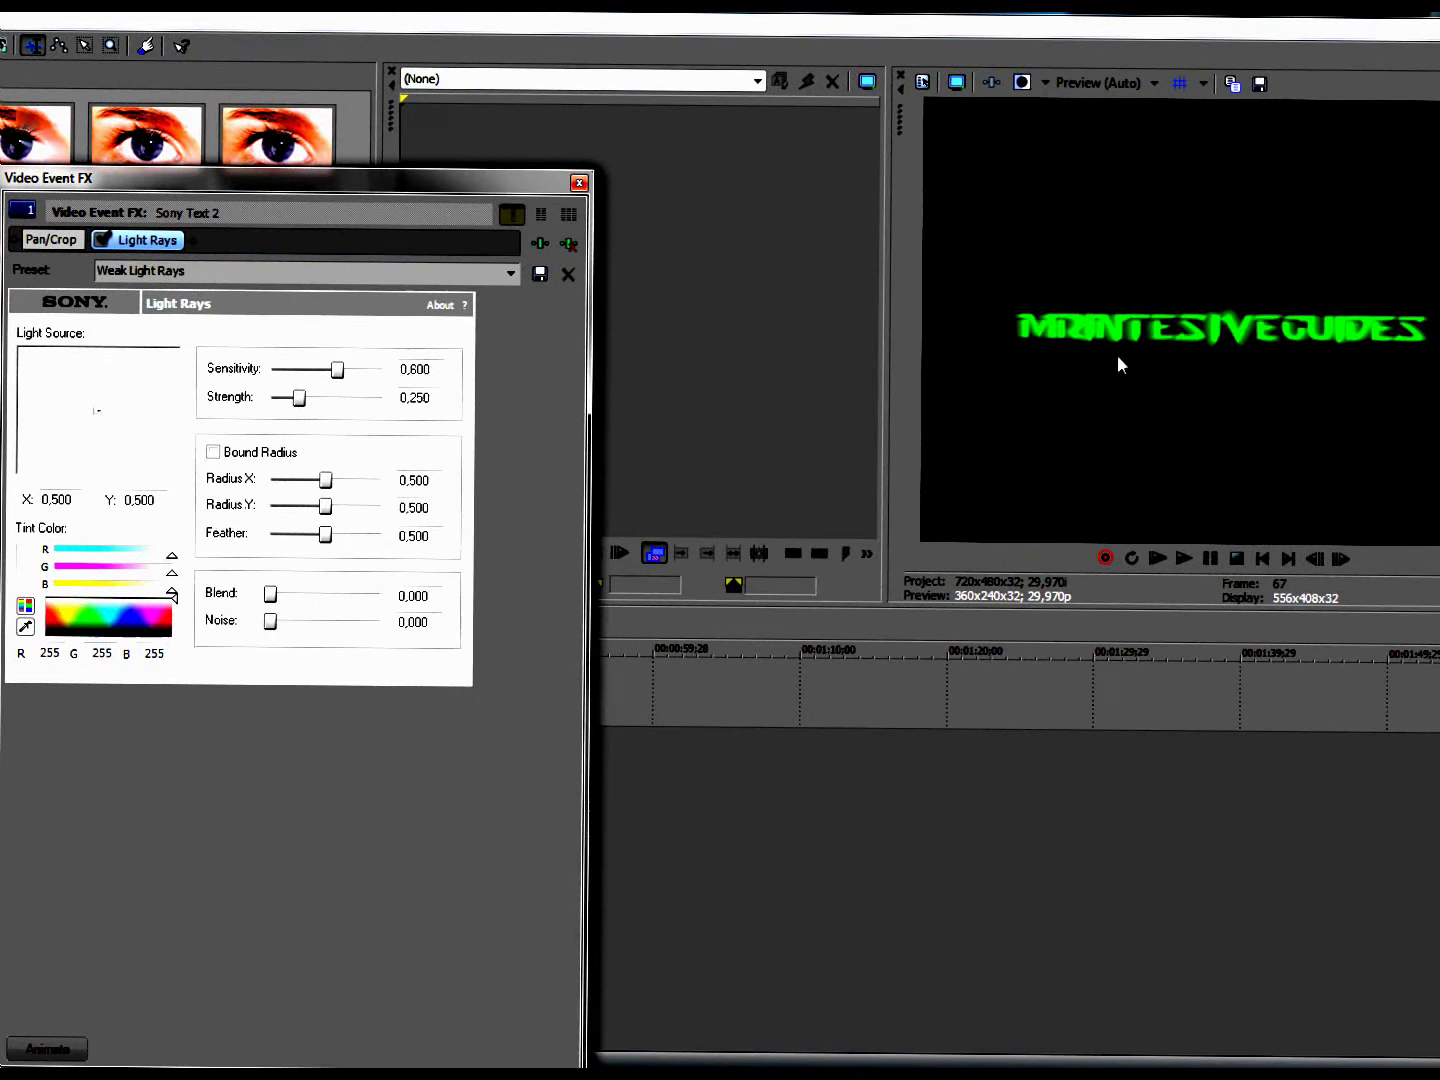
pyautogui.click(1180, 329)
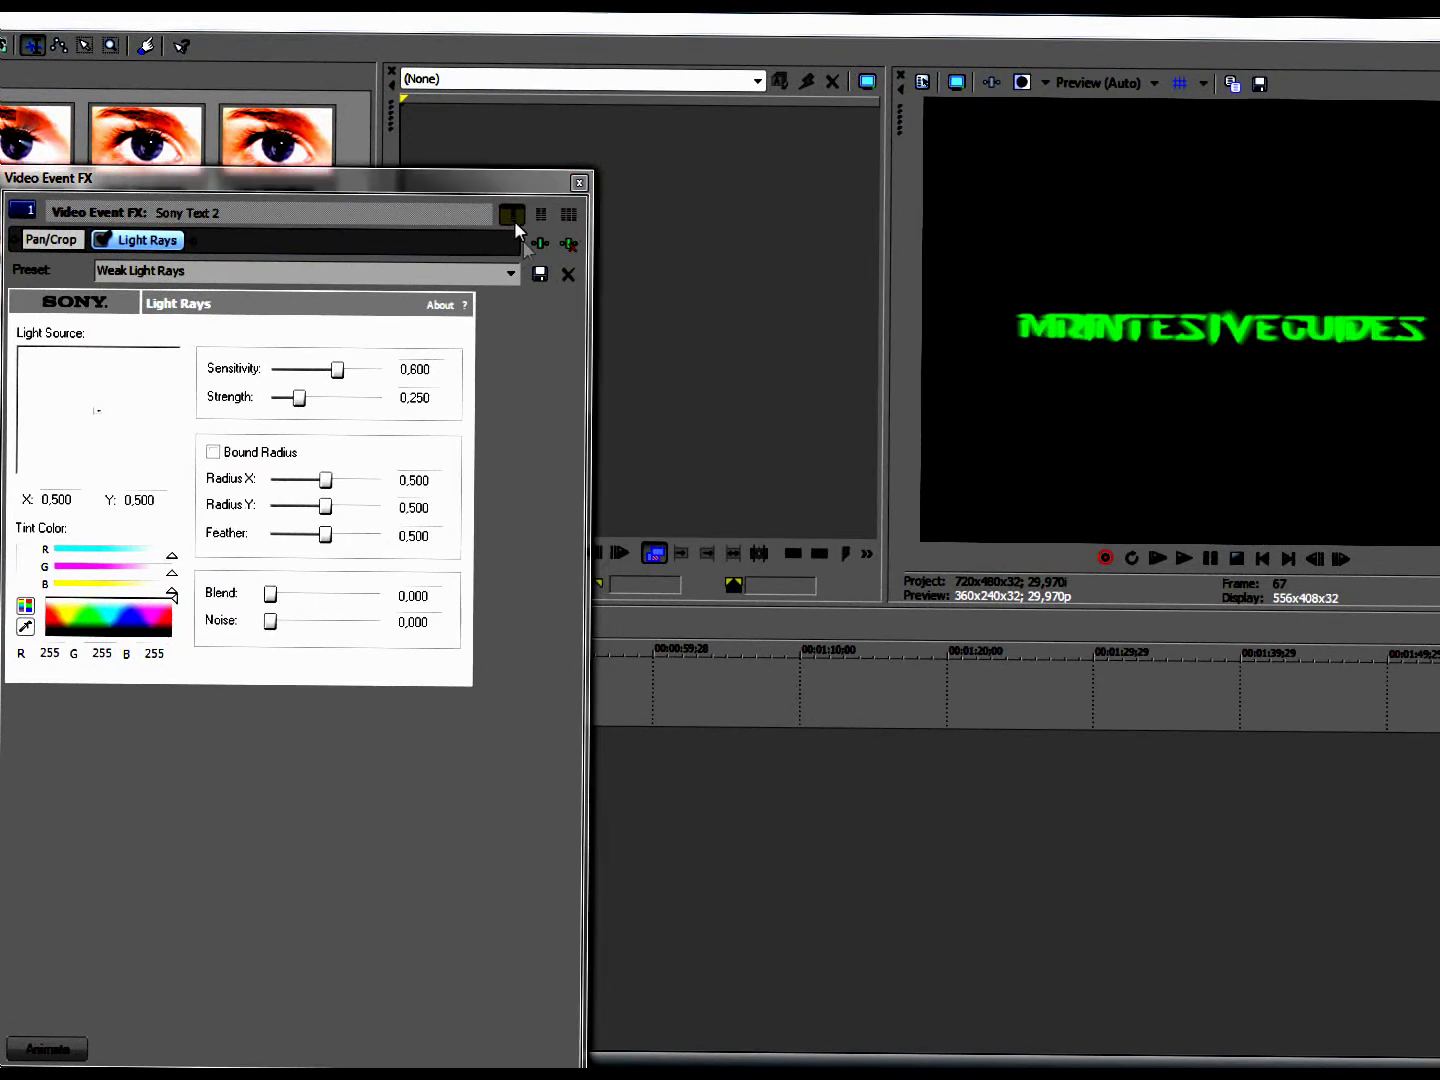
pyautogui.moveTo(94, 408)
pyautogui.mouseDown()
pyautogui.moveTo(74, 411)
pyautogui.moveTo(71, 380)
pyautogui.moveTo(64, 428)
pyautogui.moveTo(91, 428)
pyautogui.mouseUp()
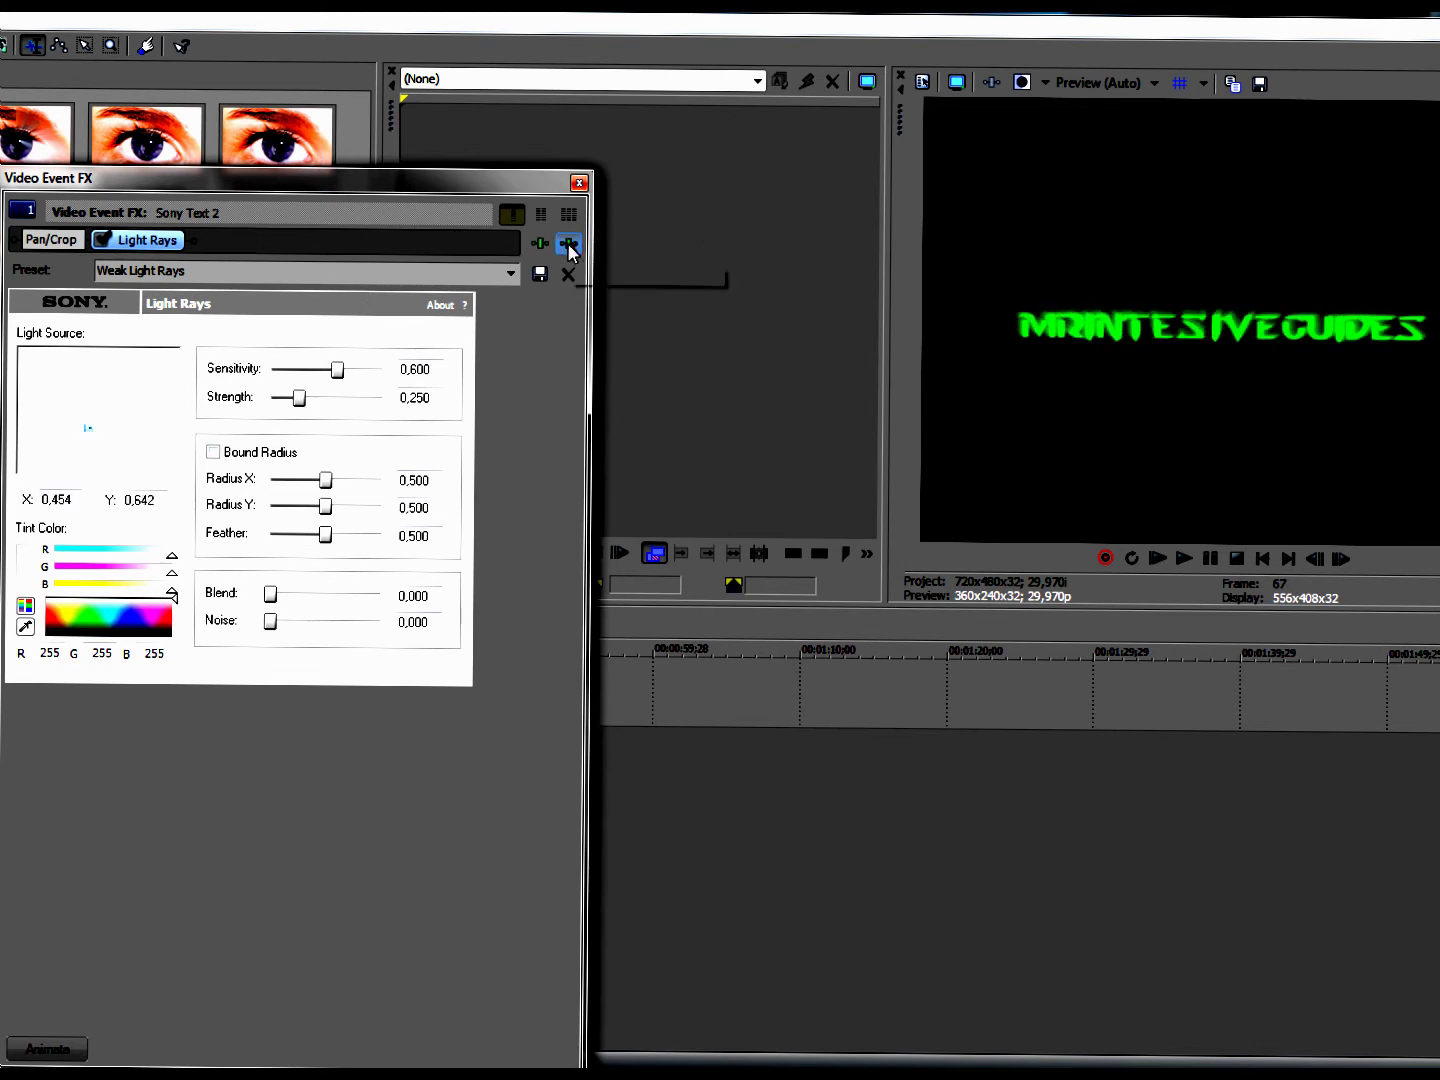
pyautogui.click(578, 184)
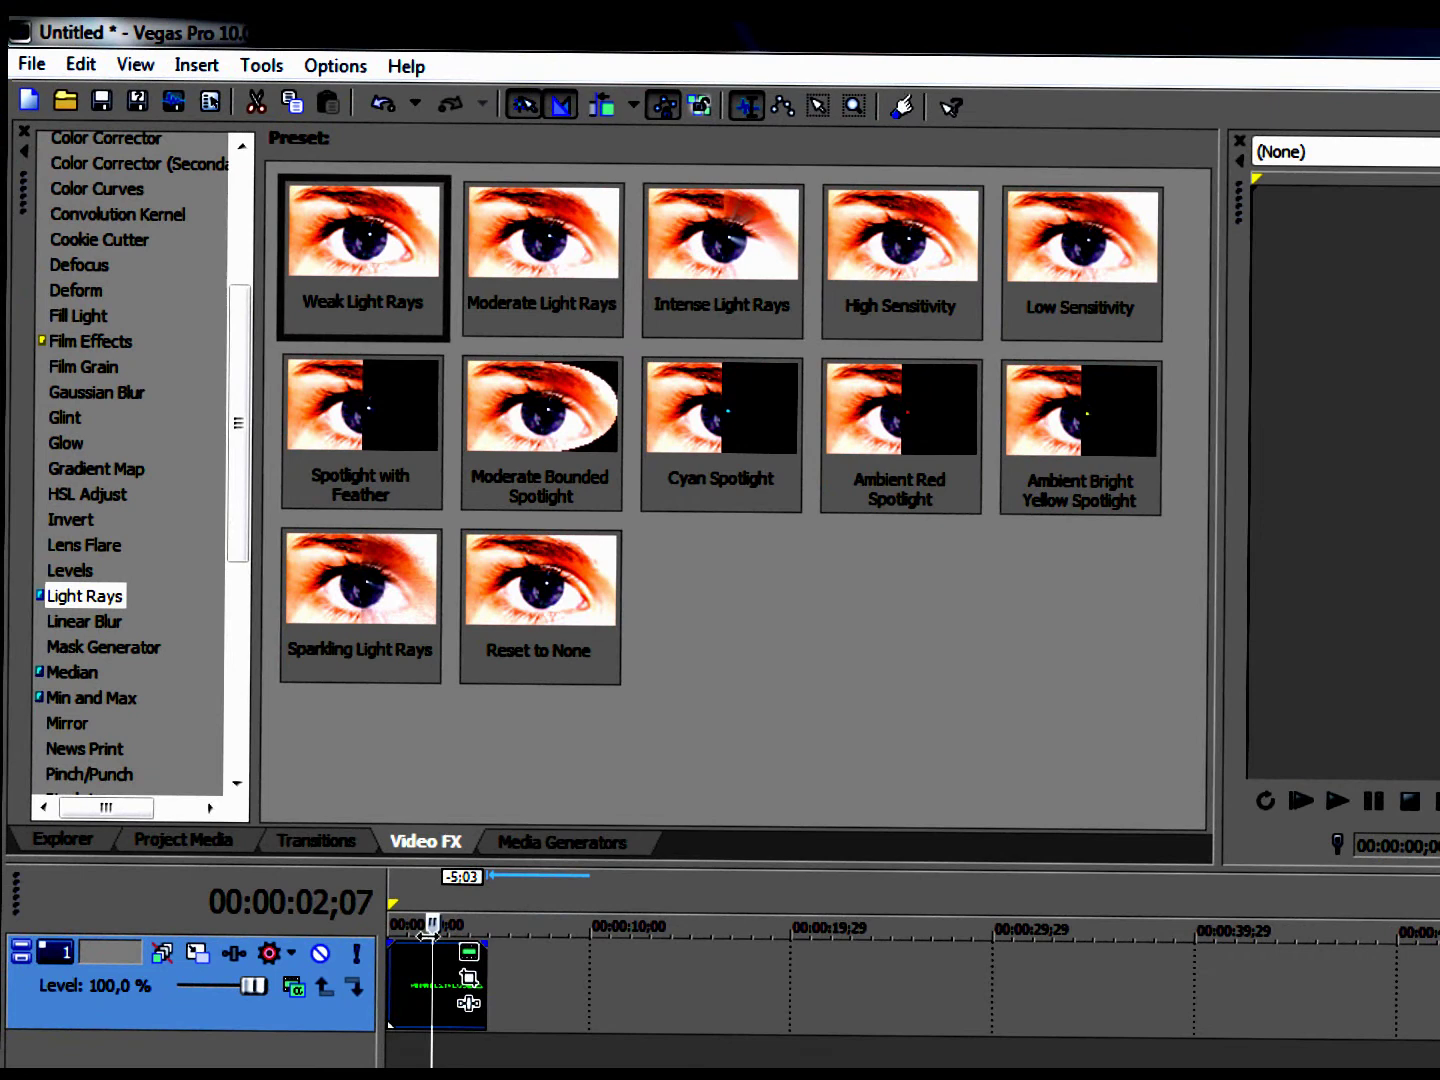
# - Split the title event at 00:00:02;22 and briefly check Pan/Crop on the right half
pyautogui.moveTo(430, 928); pyautogui.dragTo(442, 922)
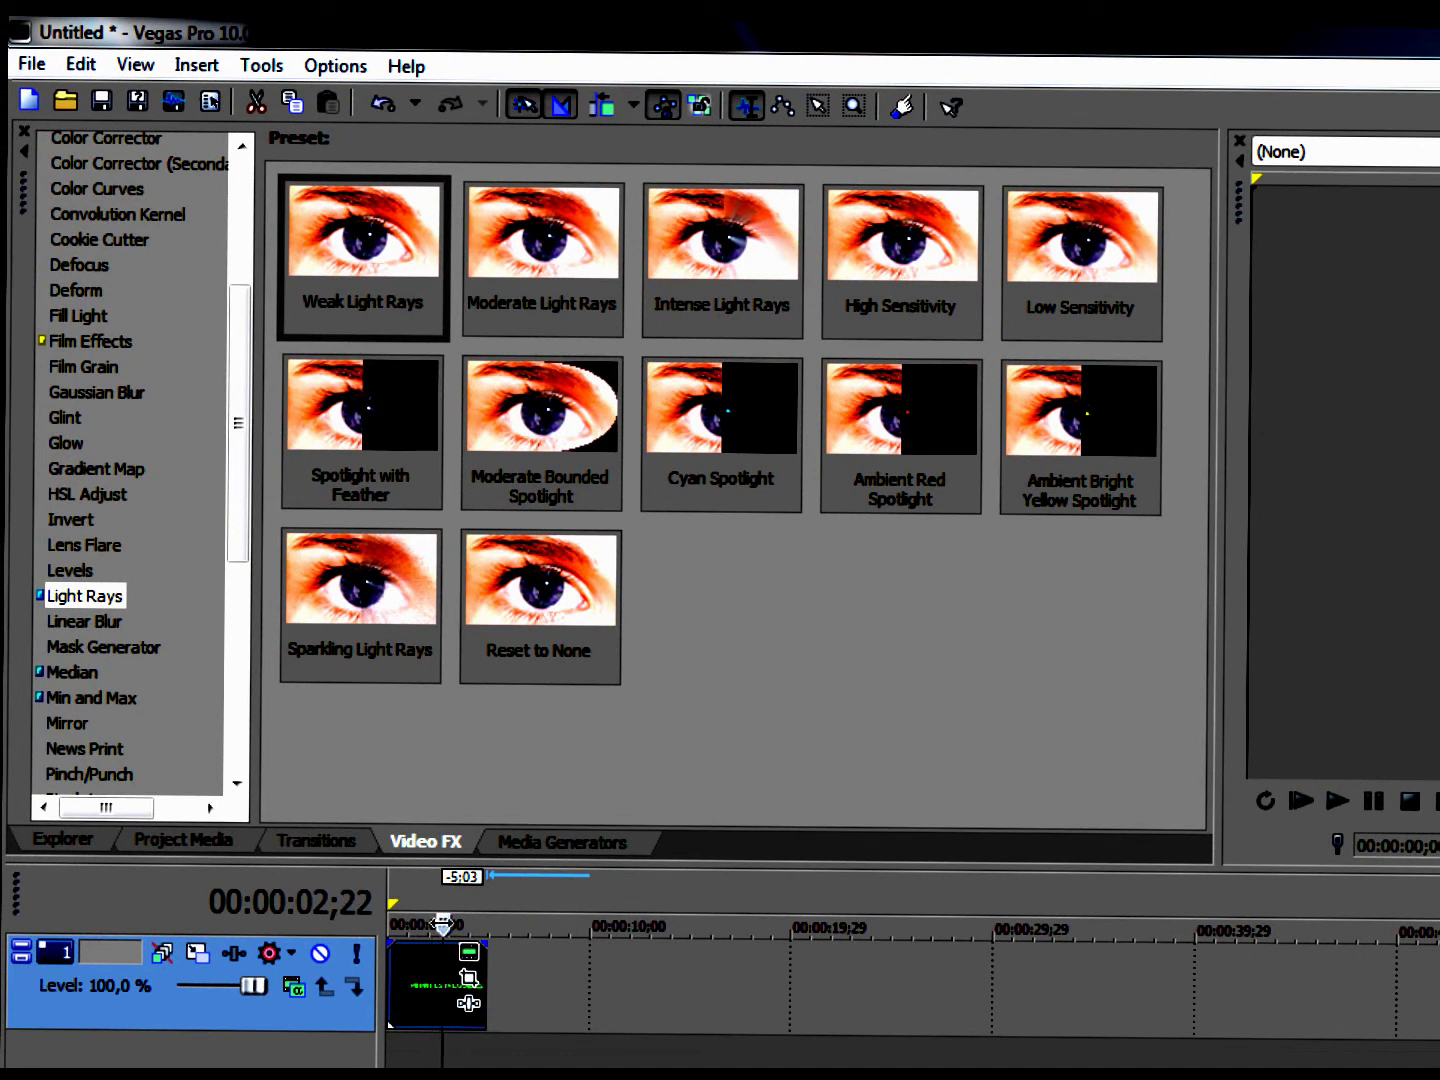
pyautogui.press('s')
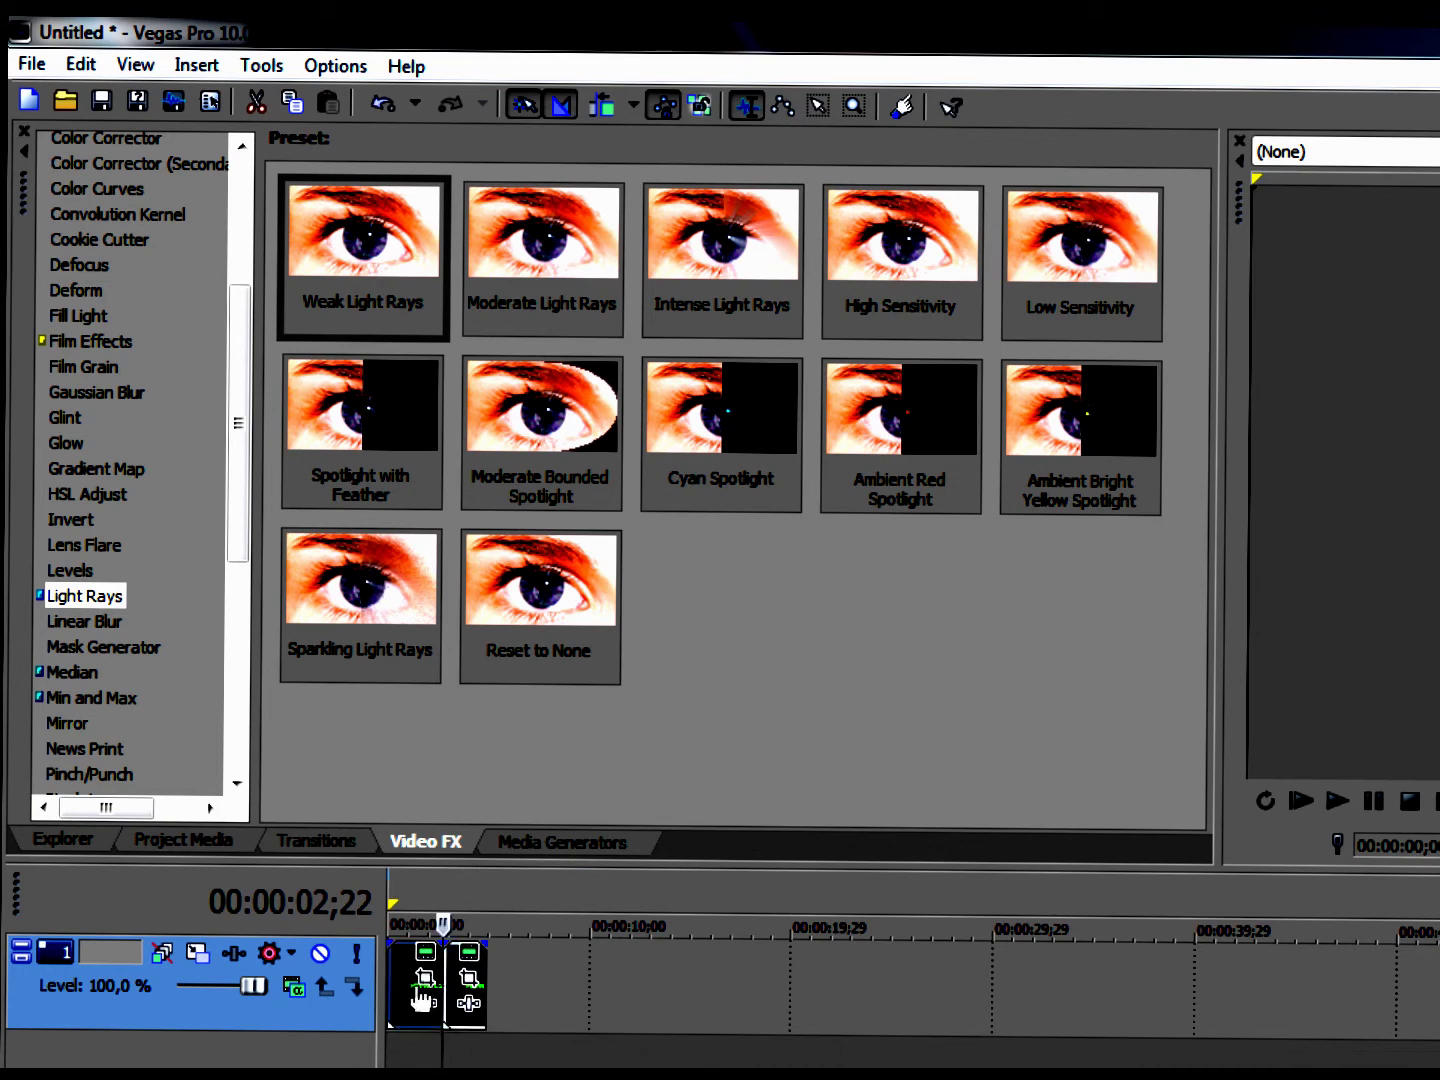
pyautogui.click(468, 978)
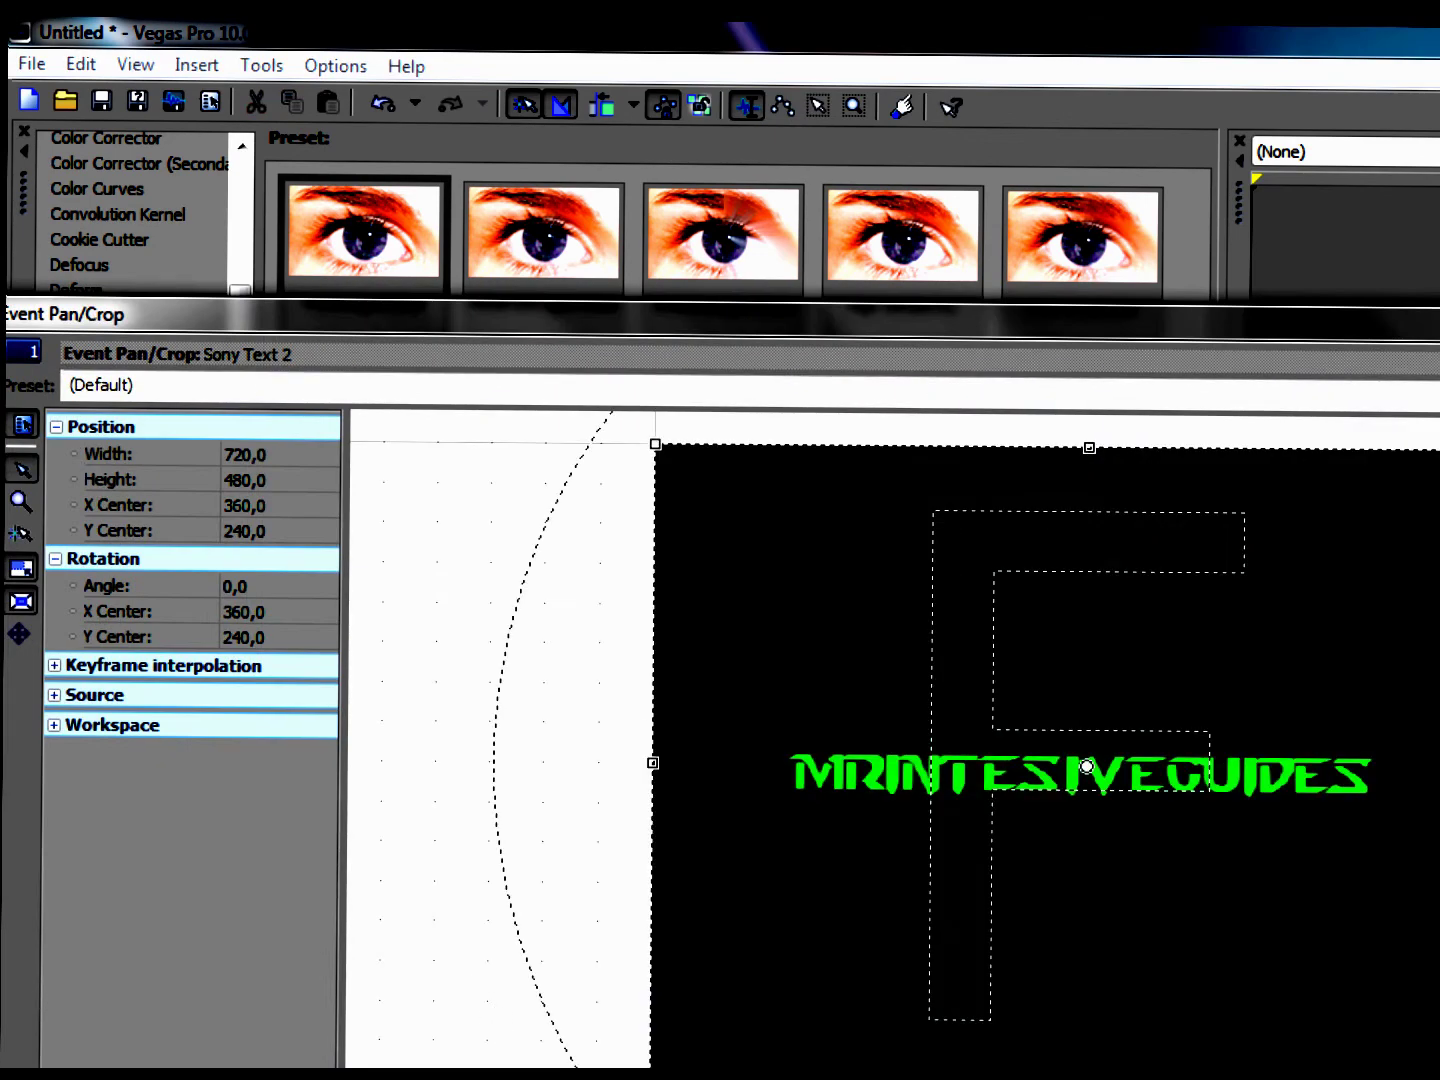
pyautogui.hotkey('alt', 'F4')
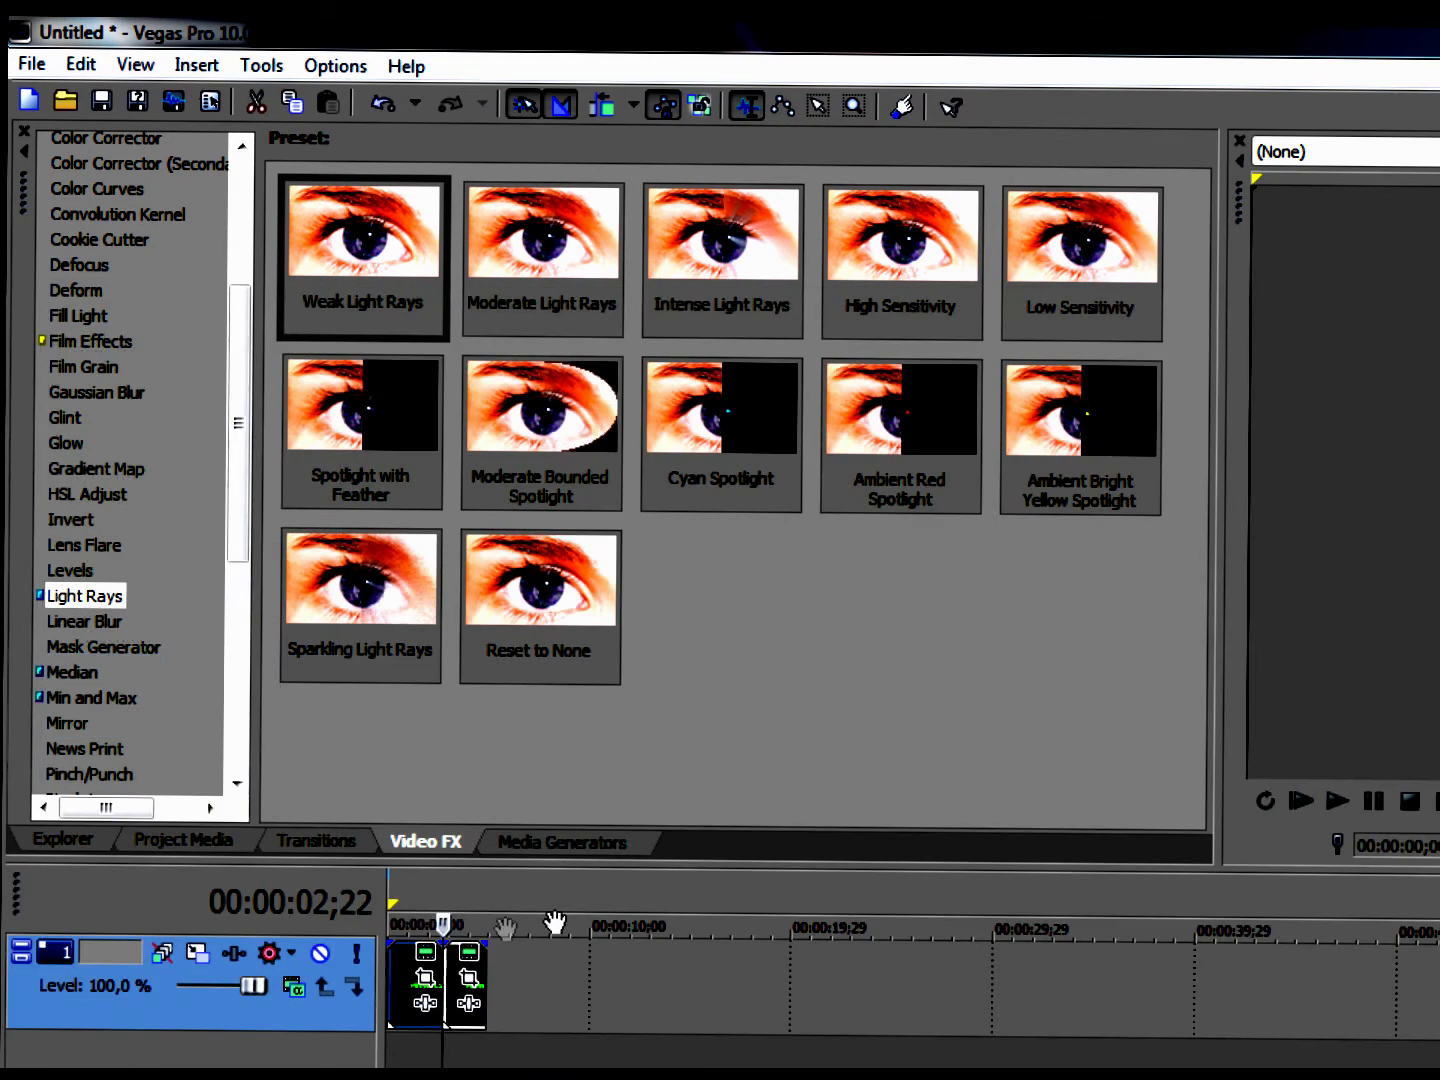
# - Browse the 3D transition types and bring up the 3D Shuffle presets
pyautogui.click(329, 834)
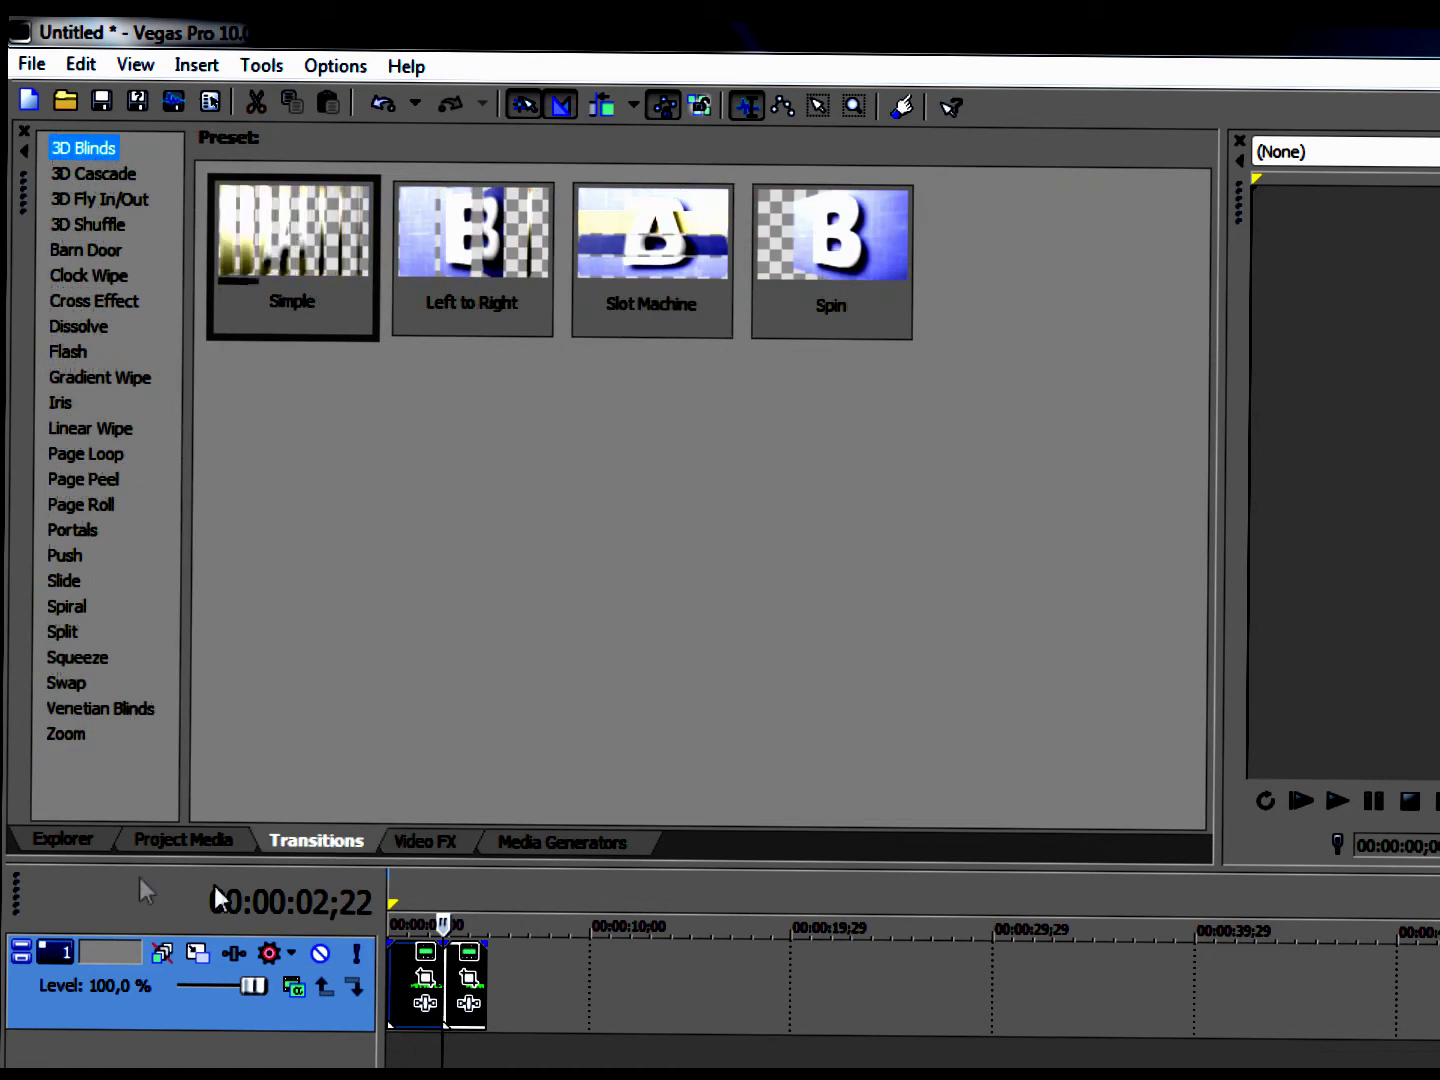
pyautogui.click(97, 175)
pyautogui.click(104, 200)
pyautogui.click(104, 222)
pyautogui.click(106, 200)
pyautogui.click(95, 175)
pyautogui.click(84, 148)
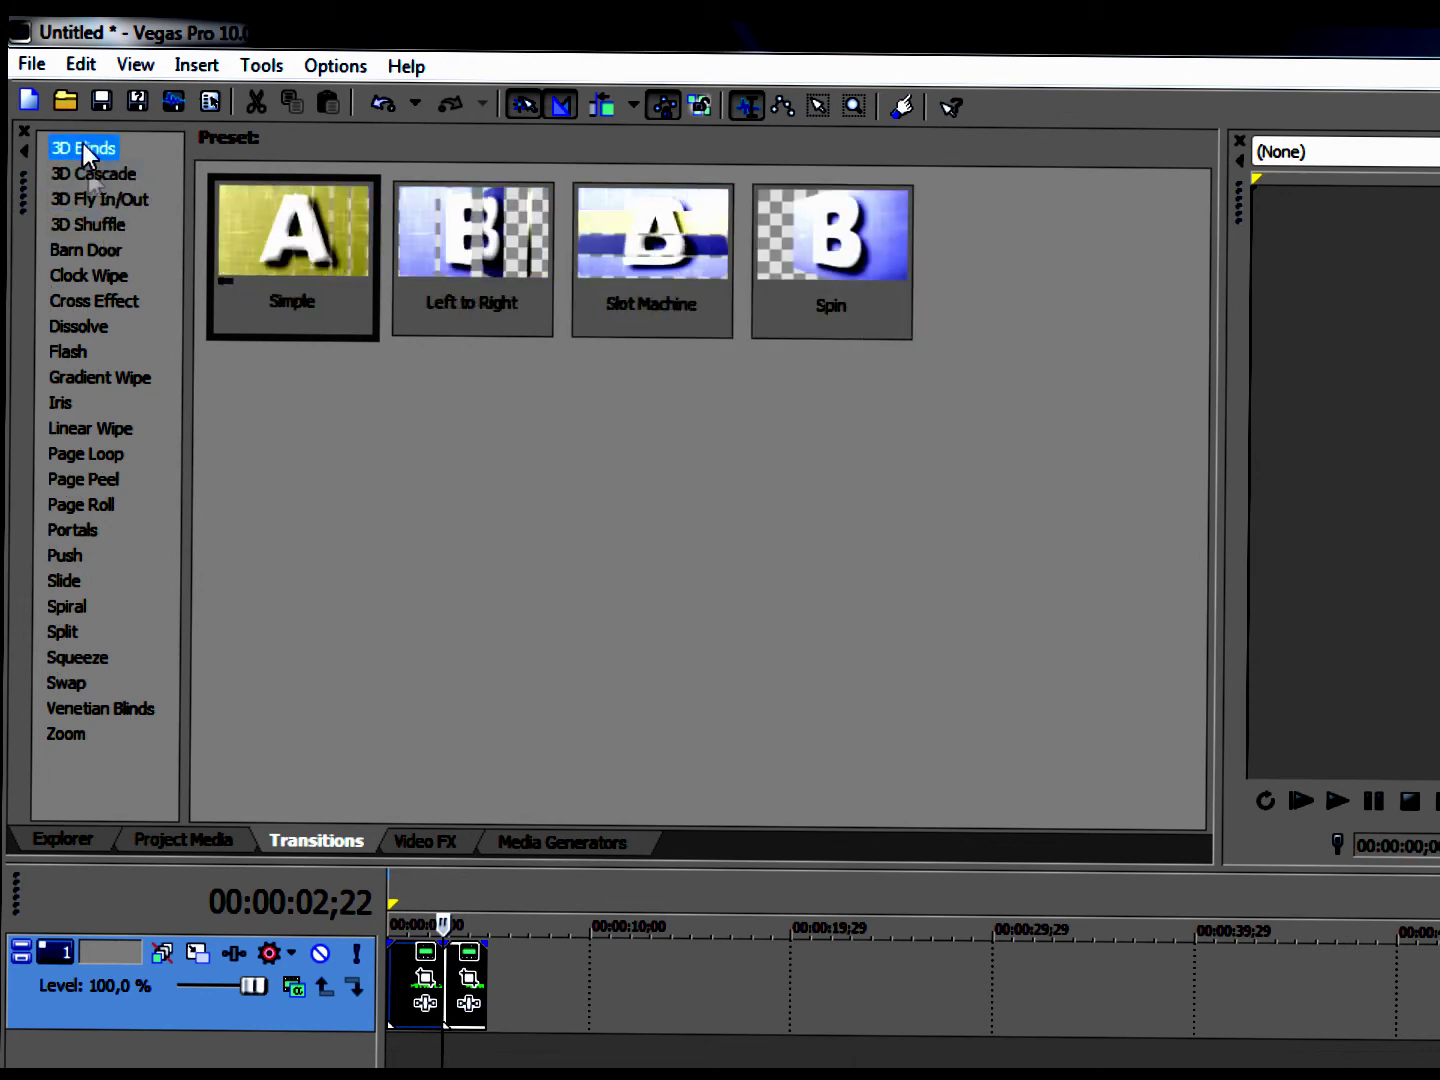
pyautogui.click(103, 200)
pyautogui.click(106, 222)
pyautogui.click(100, 199)
pyautogui.click(85, 156)
pyautogui.click(98, 202)
pyautogui.click(95, 226)
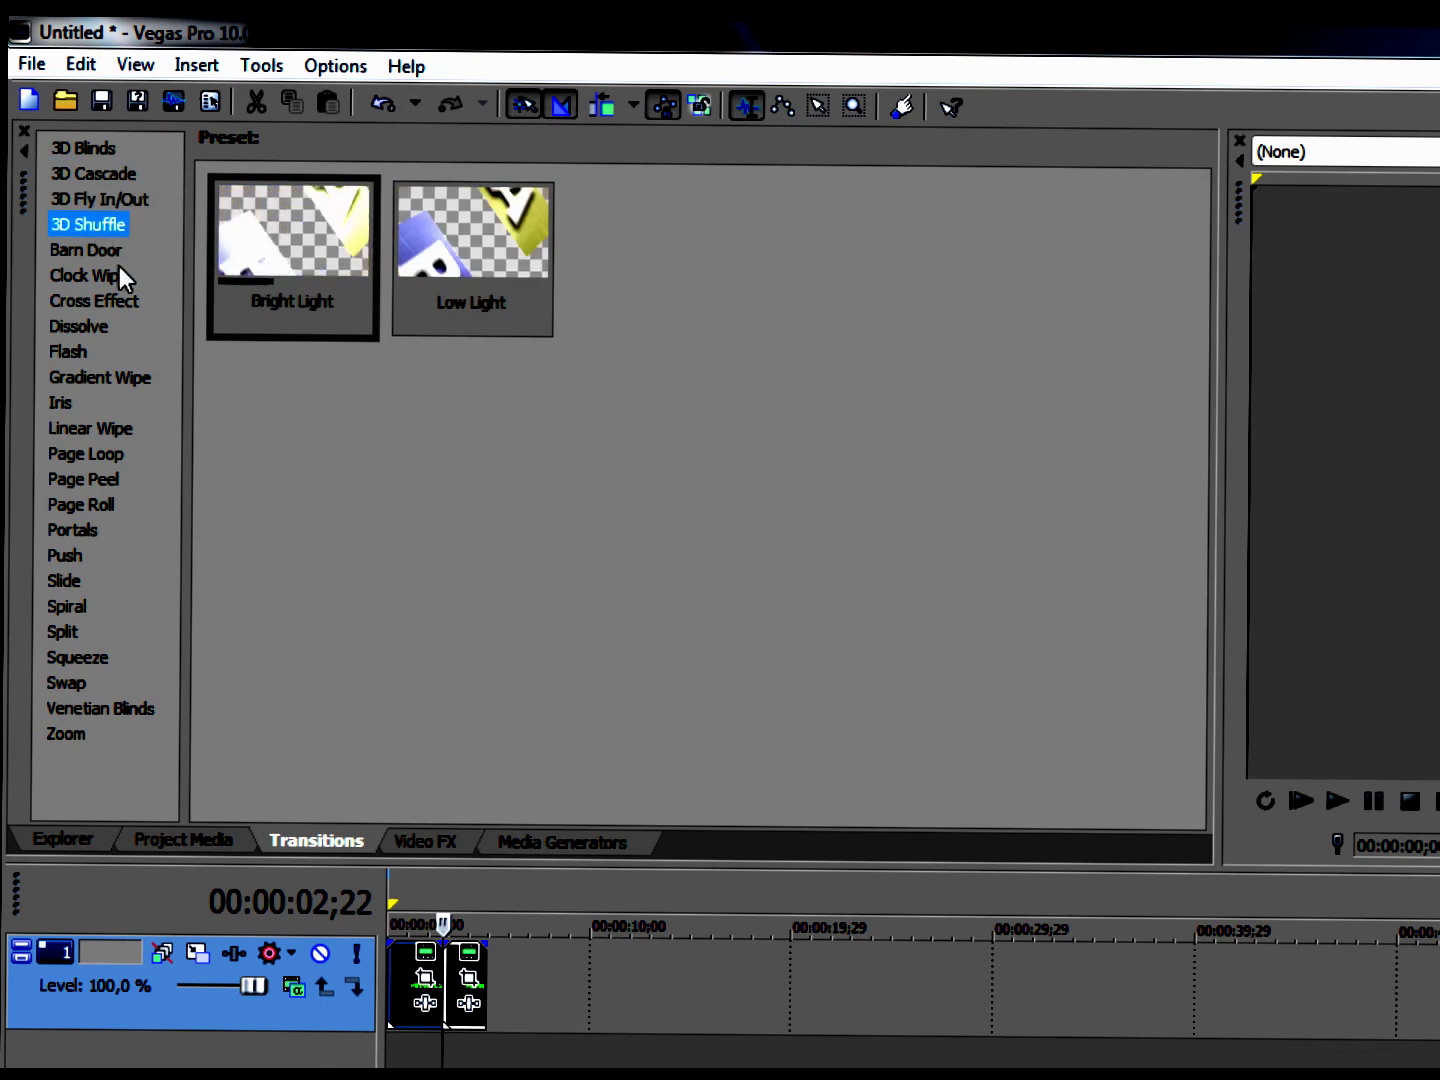
pyautogui.click(111, 250)
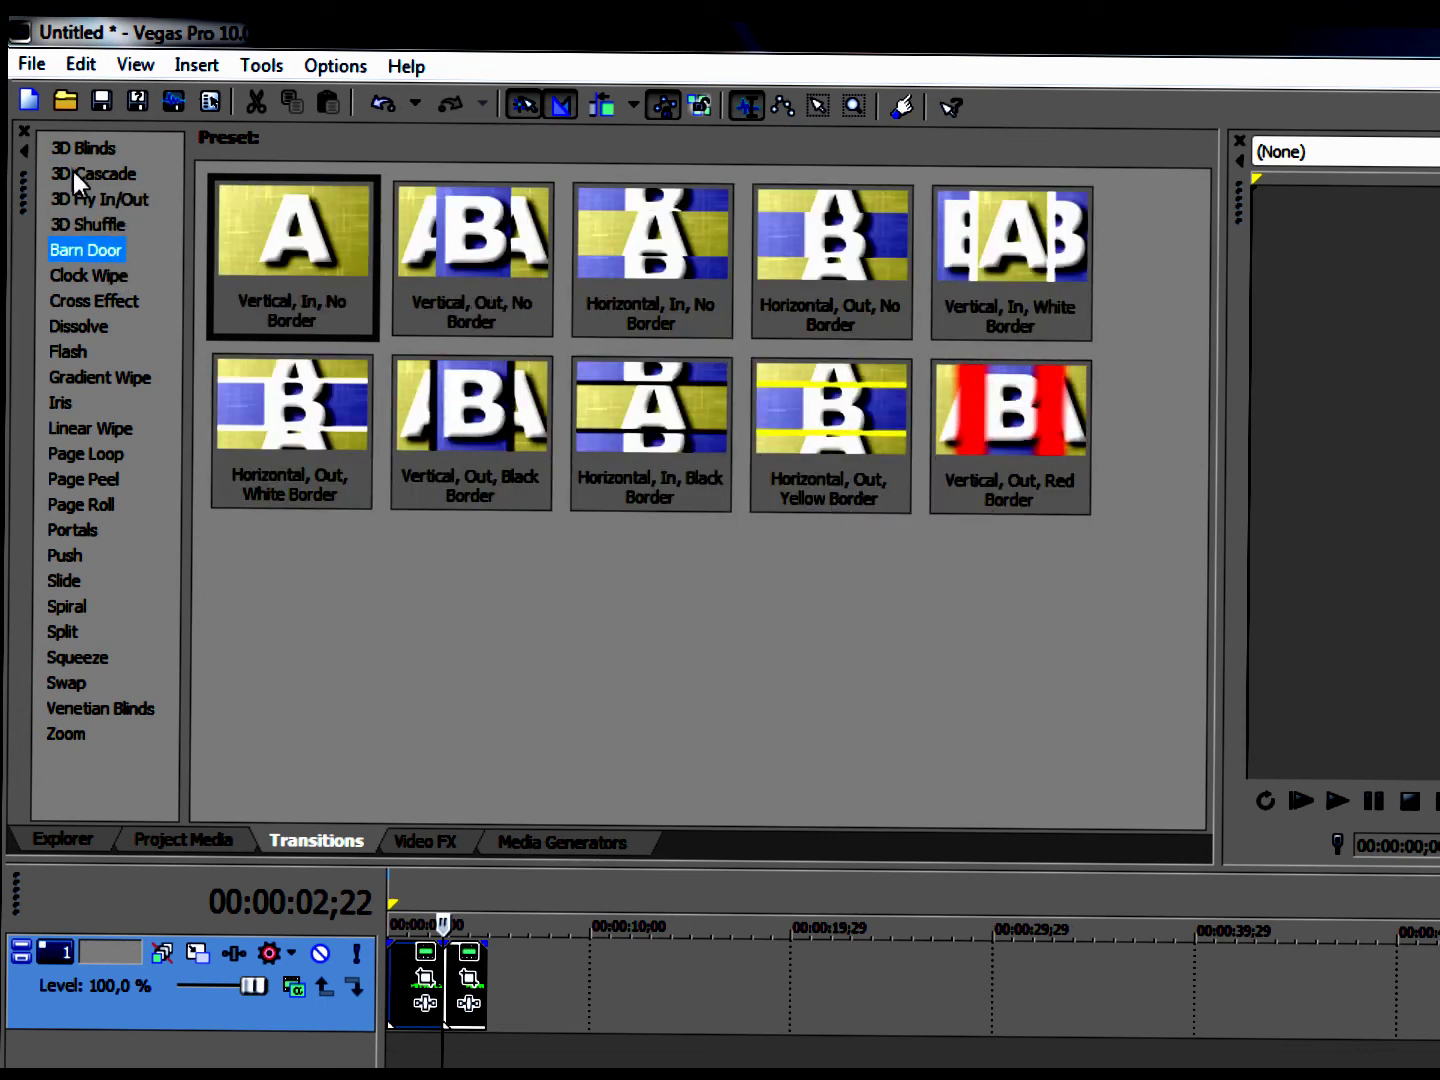
pyautogui.click(103, 224)
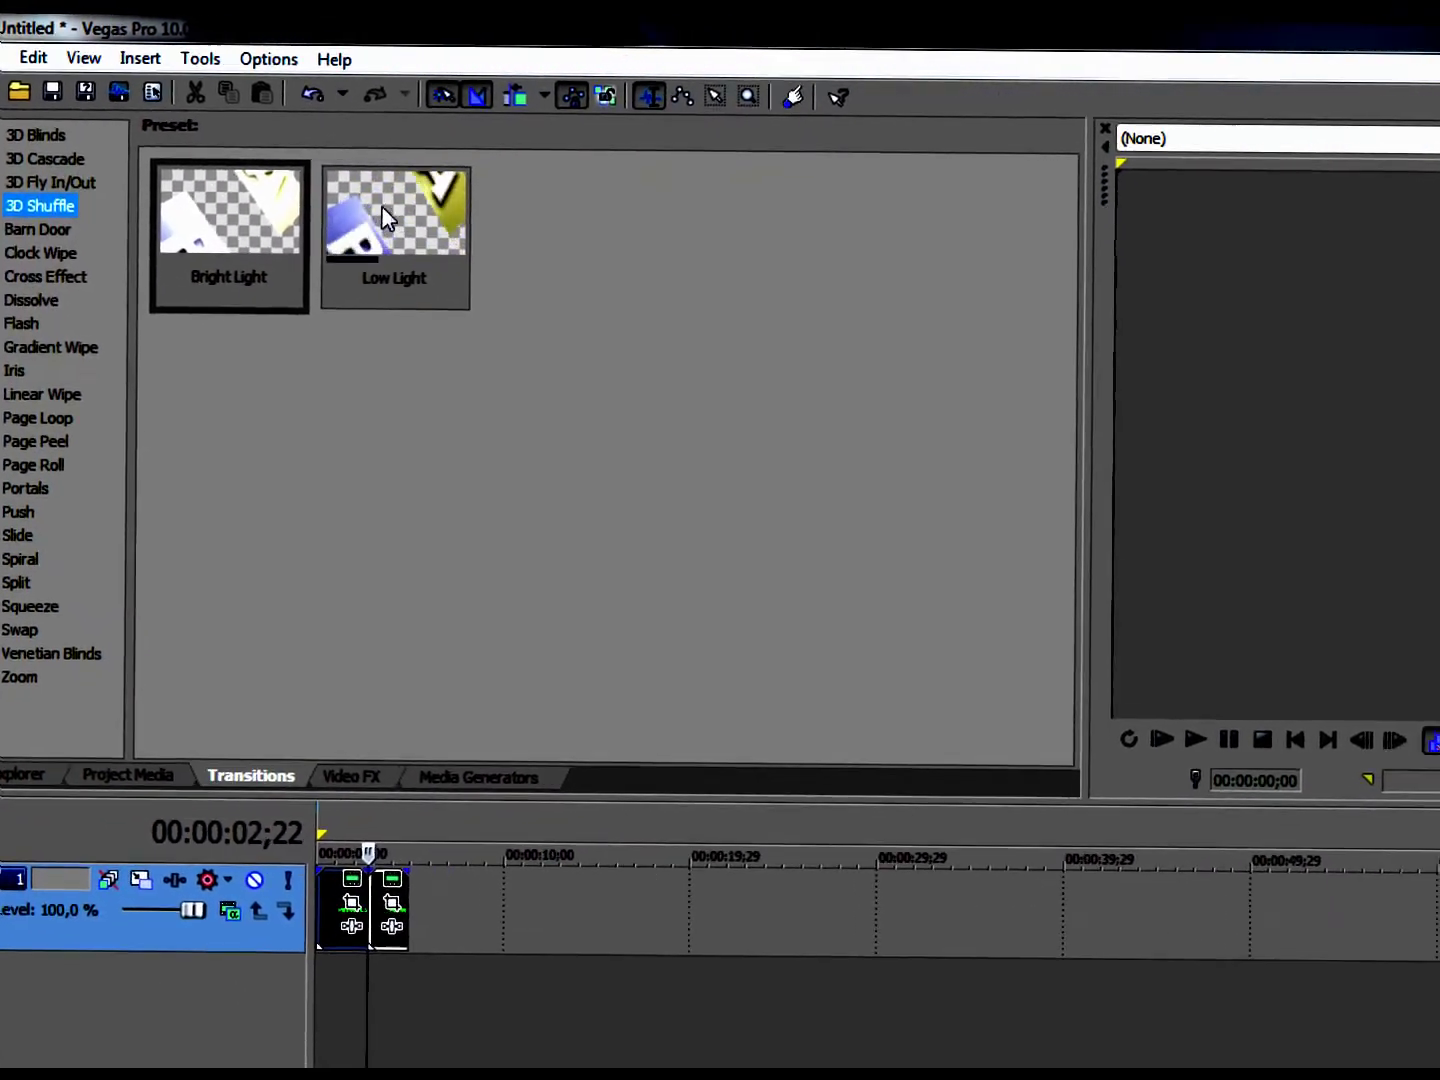
# - Apply the Bright Light 3D Shuffle transition at the event overlap, keeping specular light at 1.0000
pyautogui.moveTo(271, 219); pyautogui.dragTo(383, 898)
pyautogui.moveTo(224, 743); pyautogui.dragTo(220, 745)
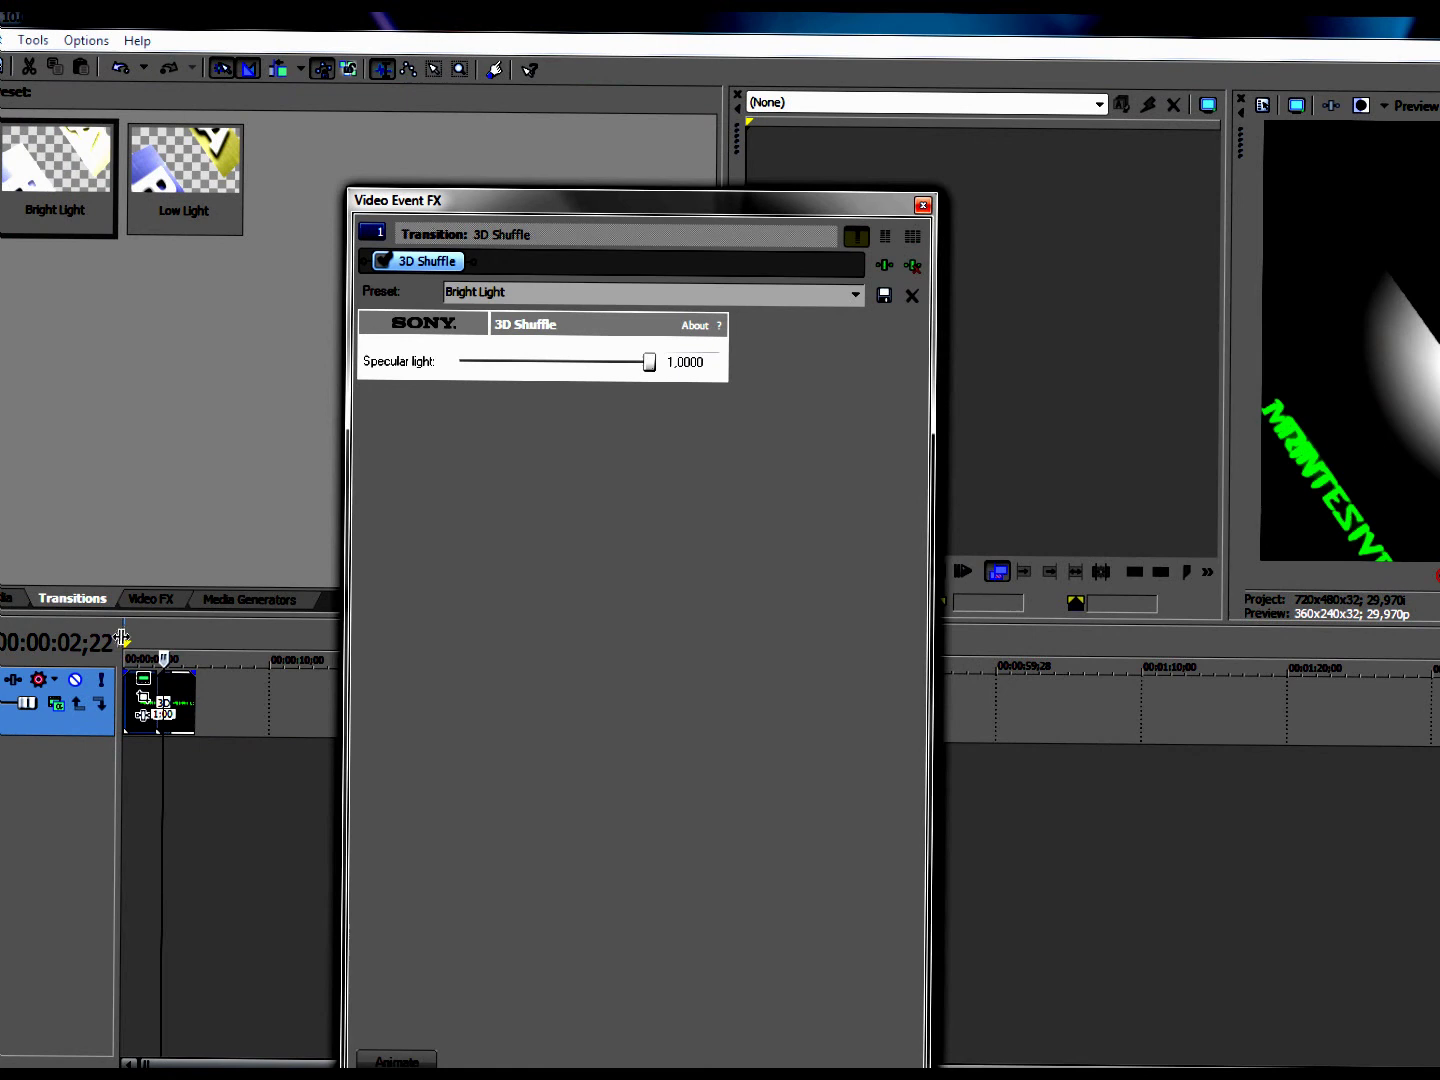
pyautogui.press('Home')
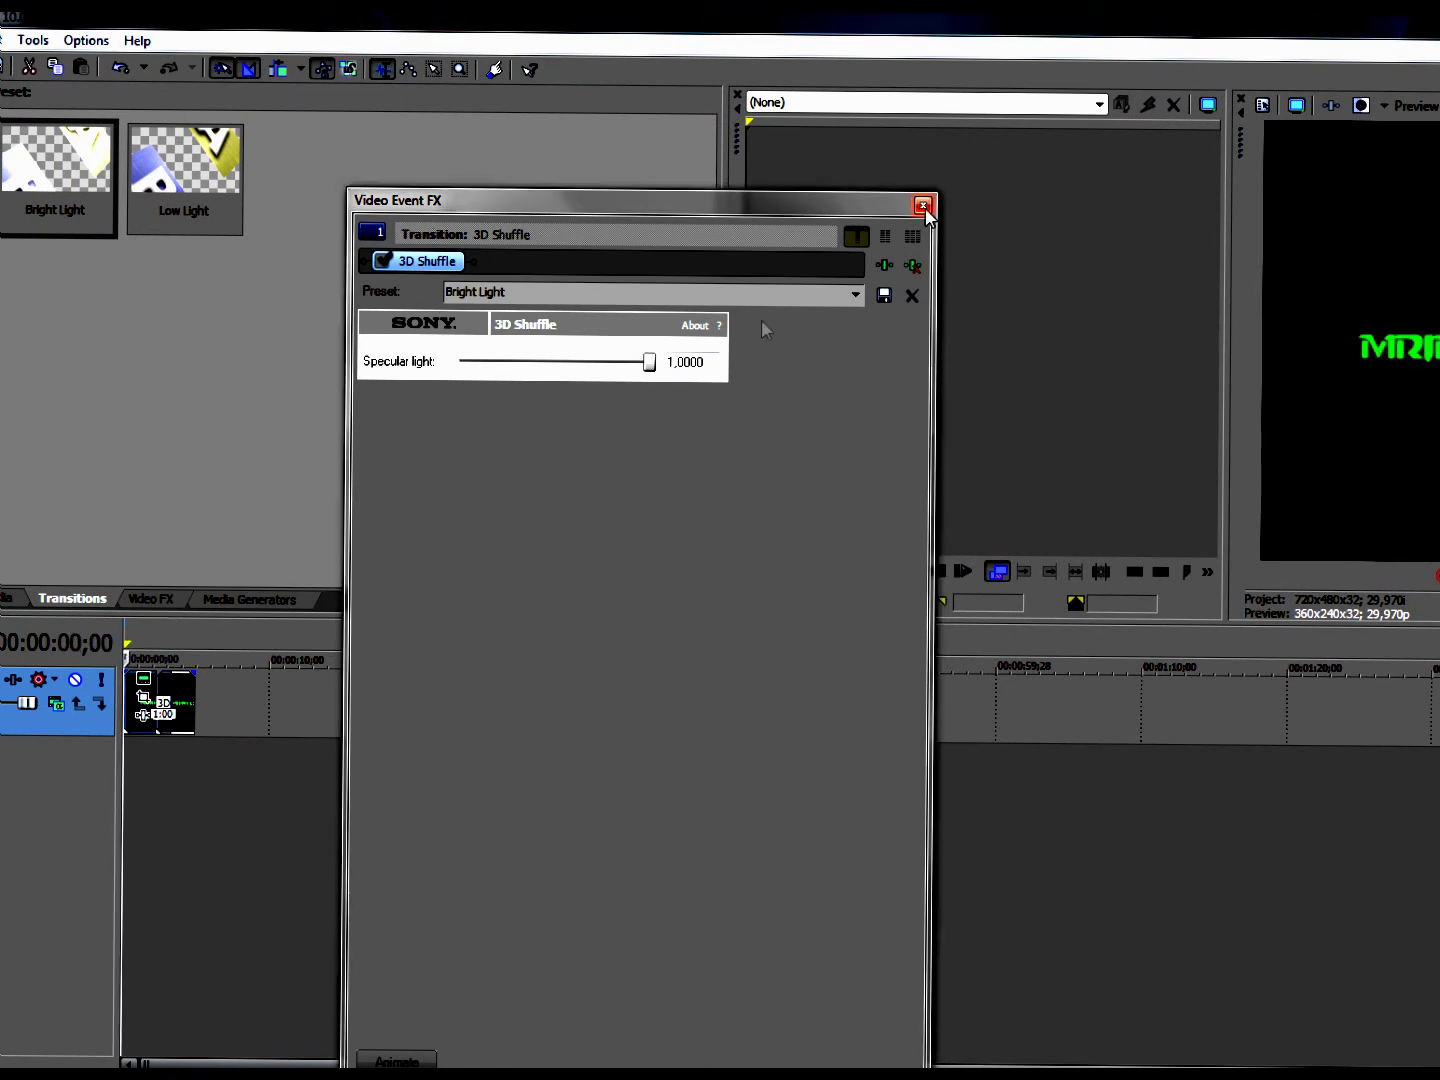
pyautogui.moveTo(650, 362); pyautogui.dragTo(1122, 386)
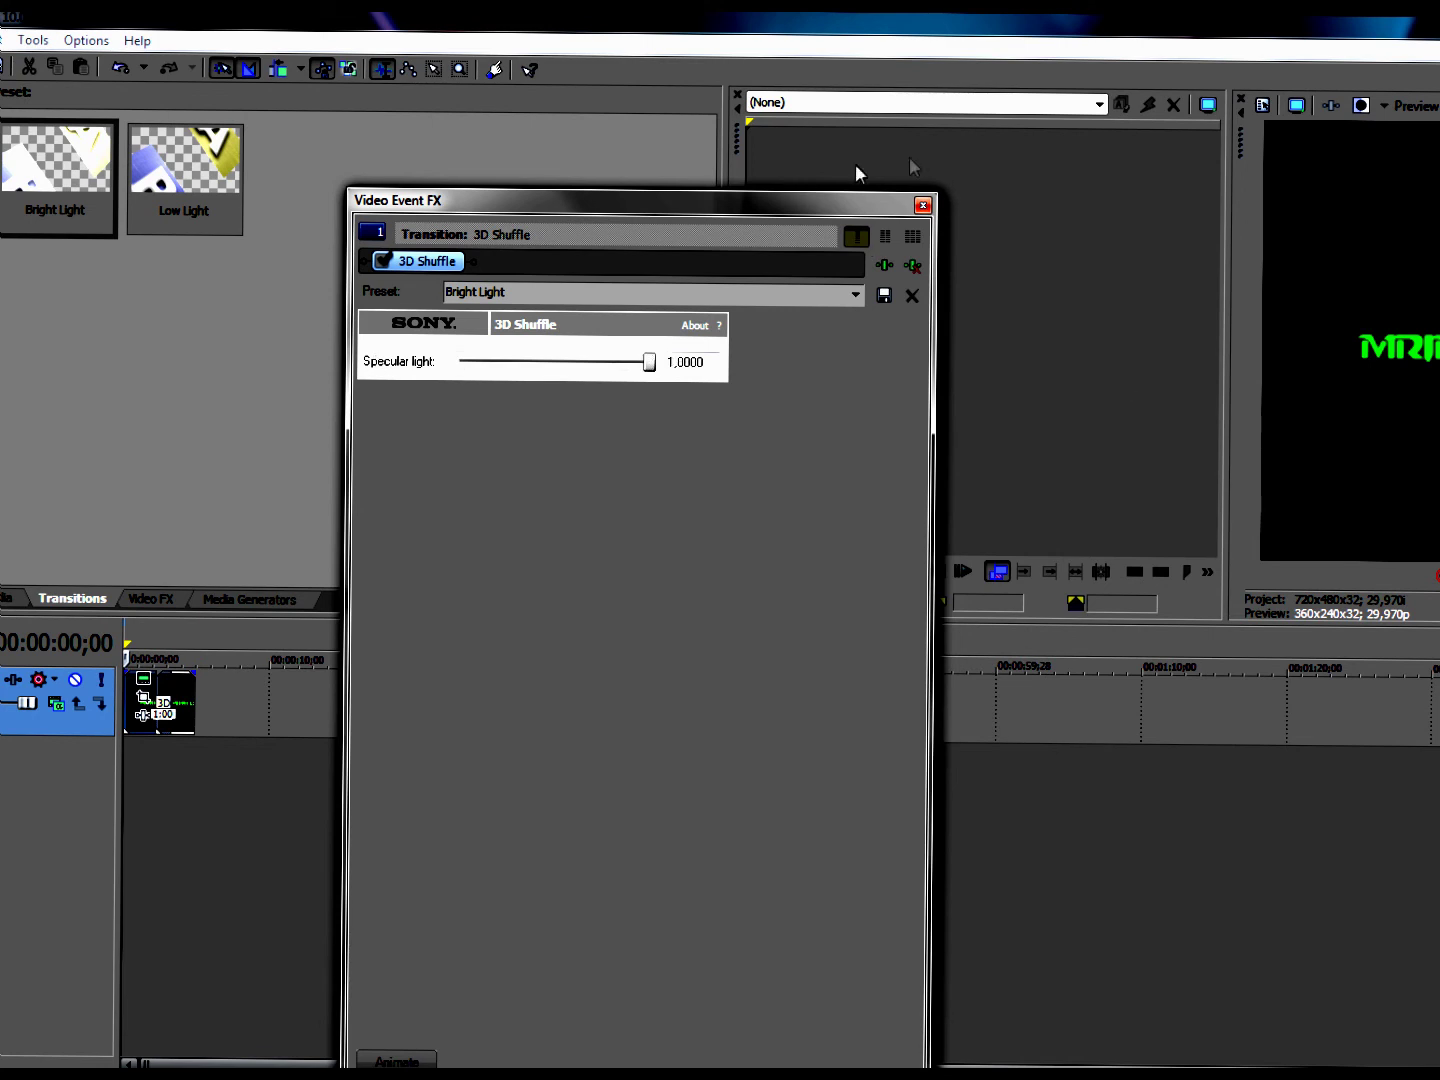
pyautogui.click(922, 205)
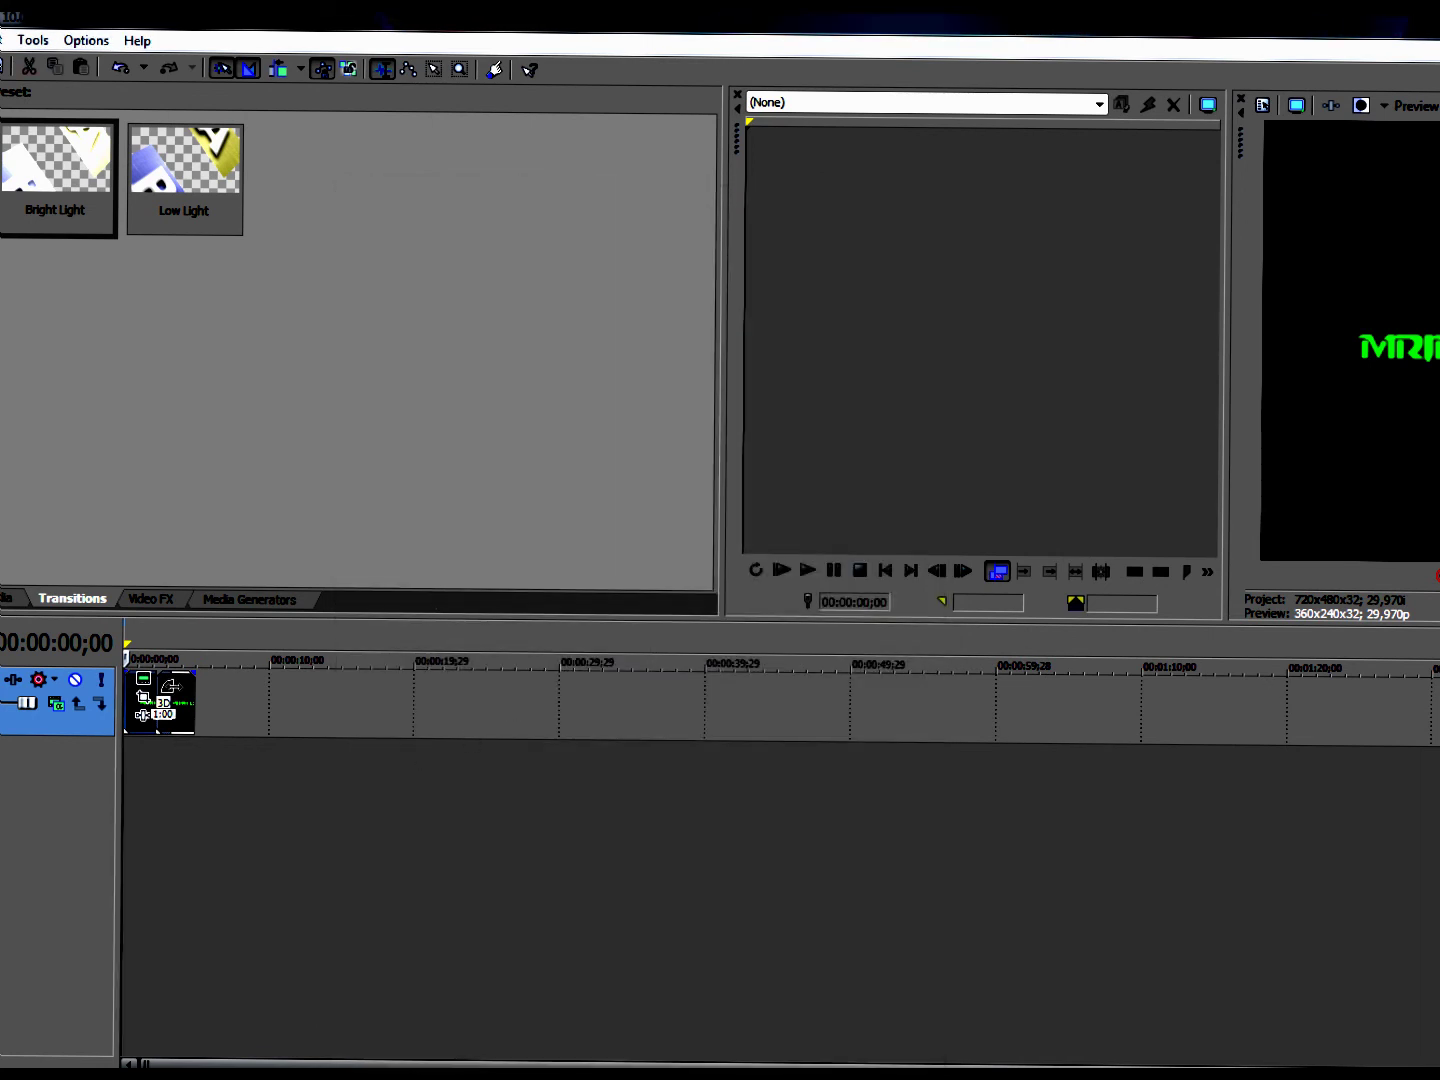
# - Play the title from 00:00:01;18 in the preview, stop it, and close the pan/crop window
pyautogui.click(150, 655)
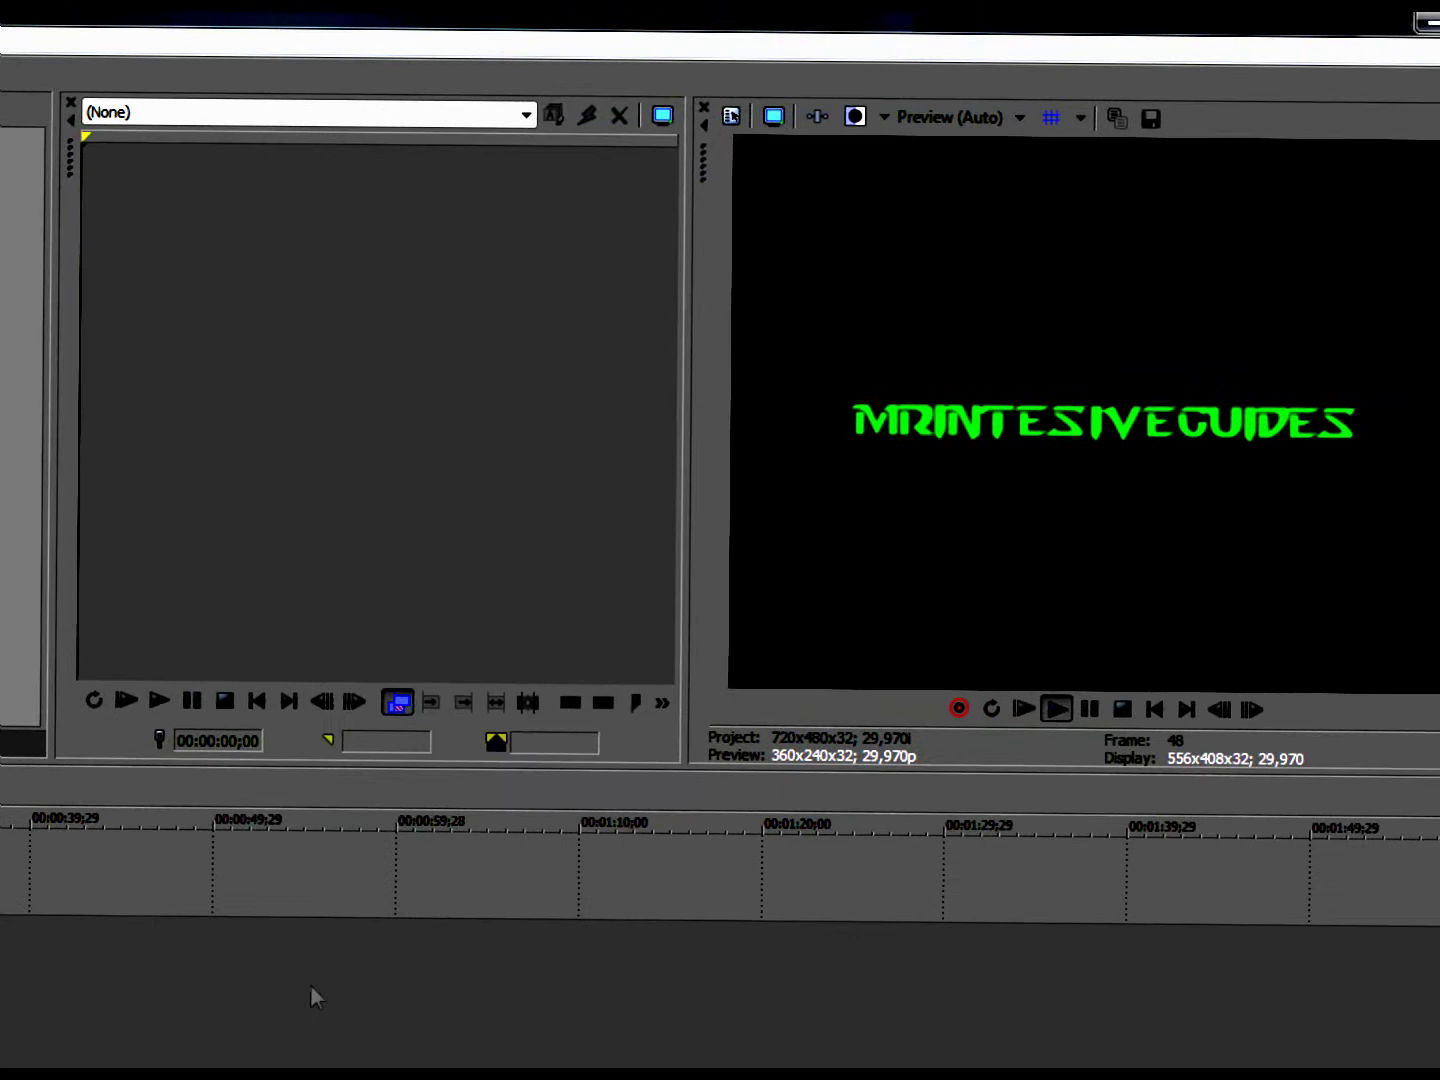
pyautogui.click(940, 750)
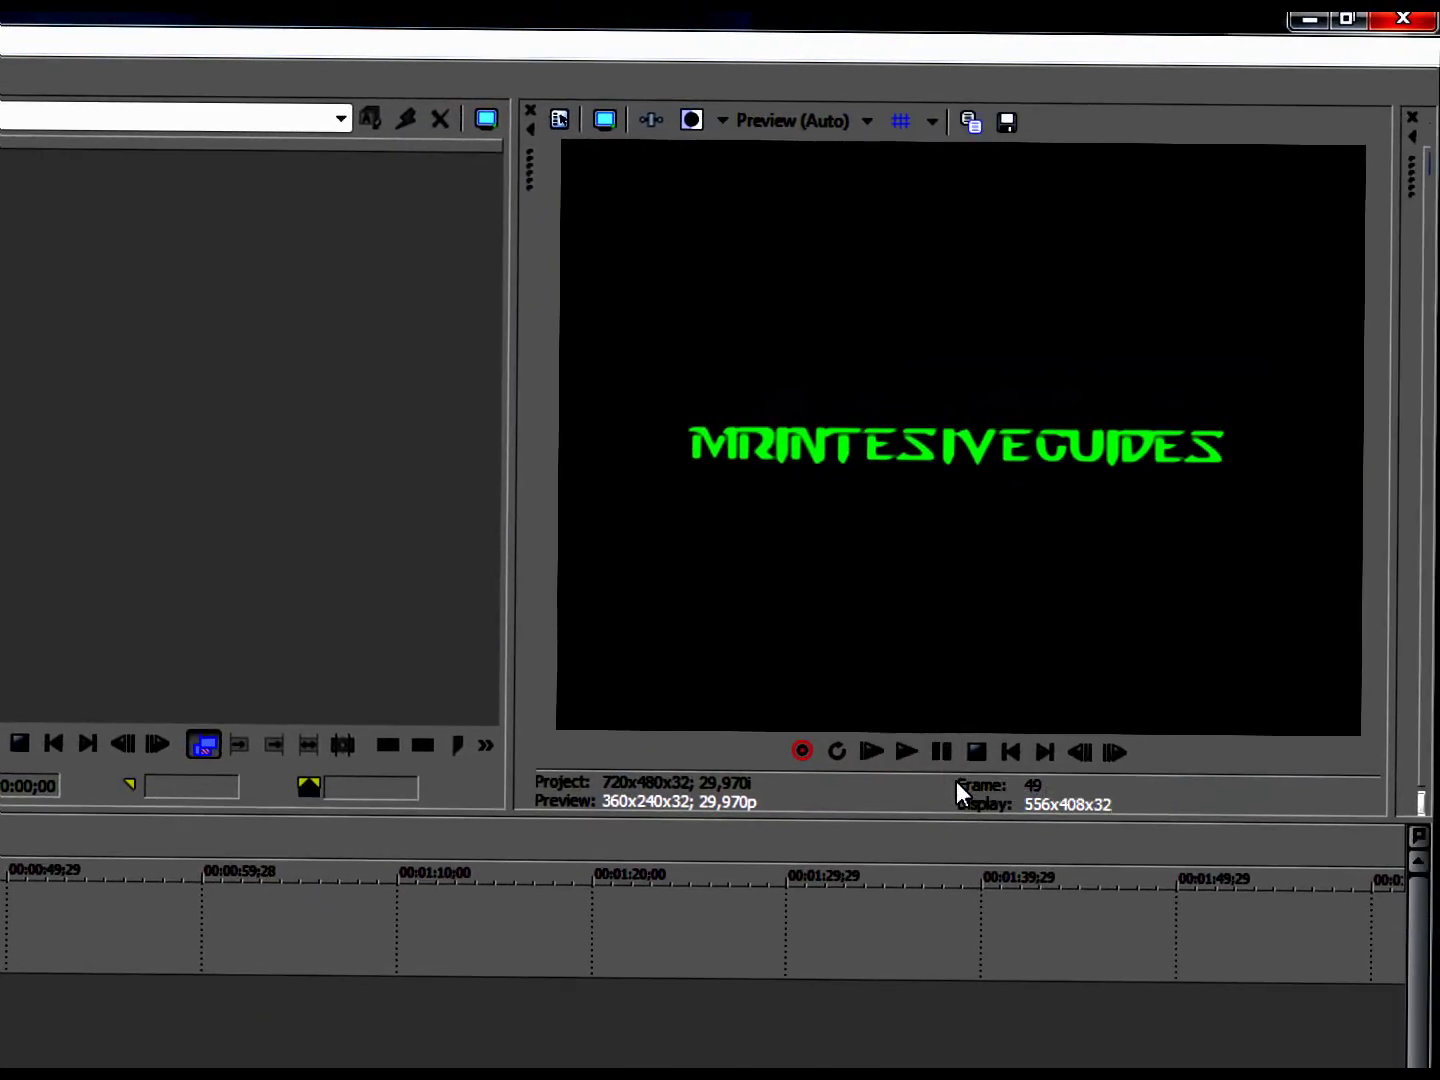
pyautogui.click(905, 751)
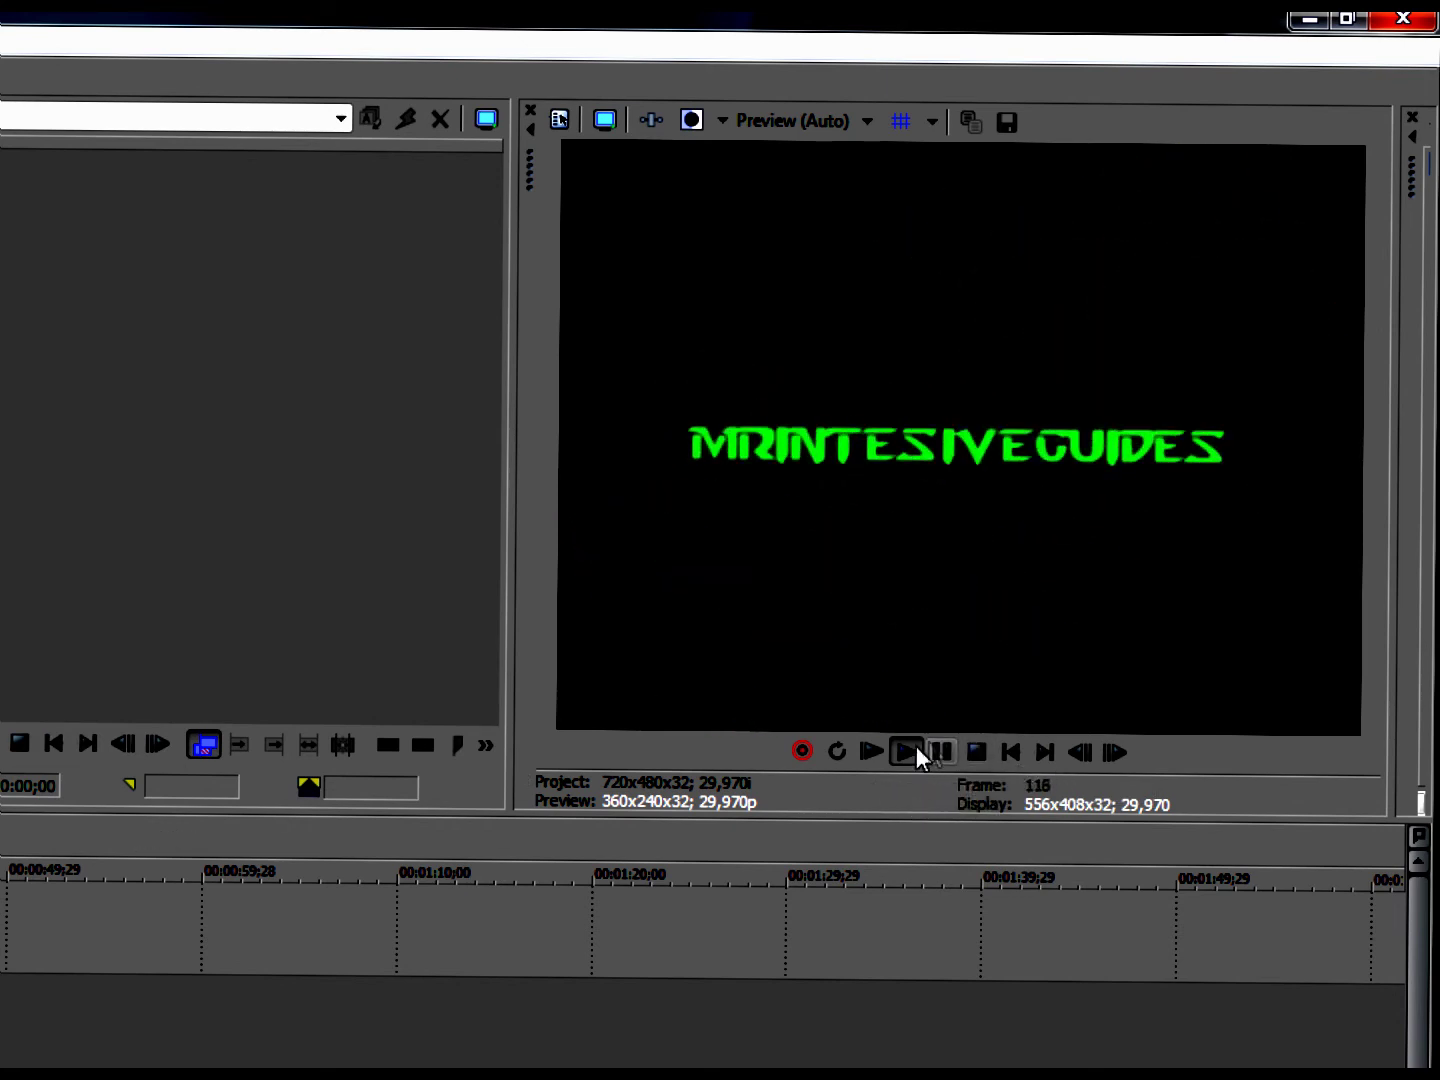
pyautogui.click(915, 748)
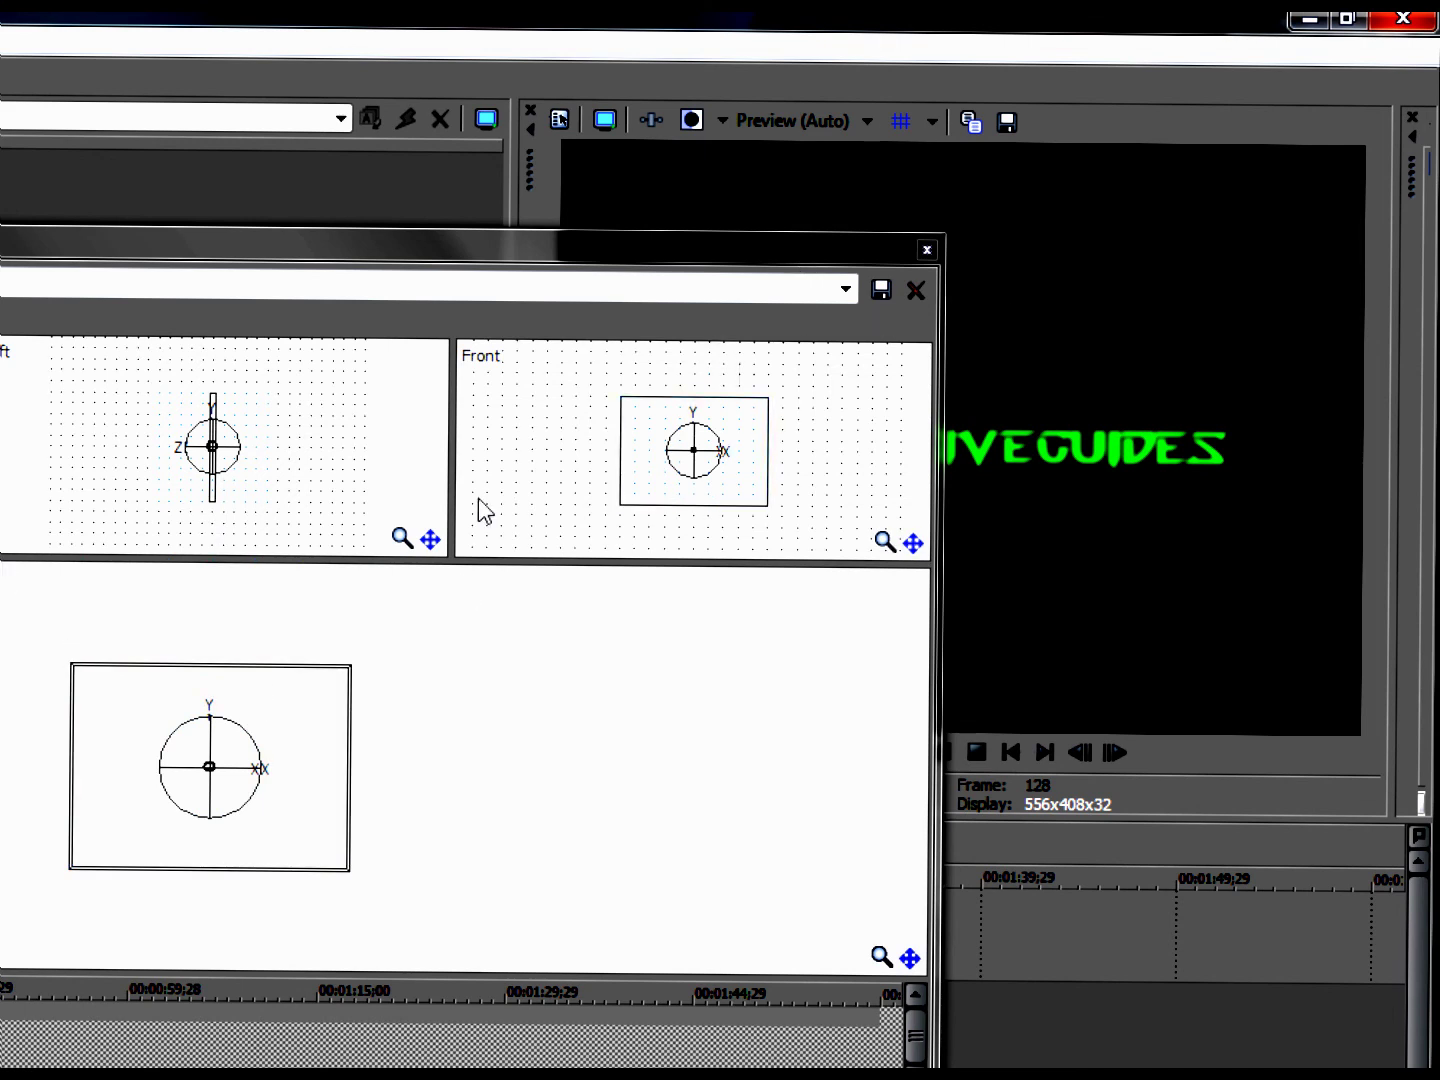
pyautogui.click(928, 250)
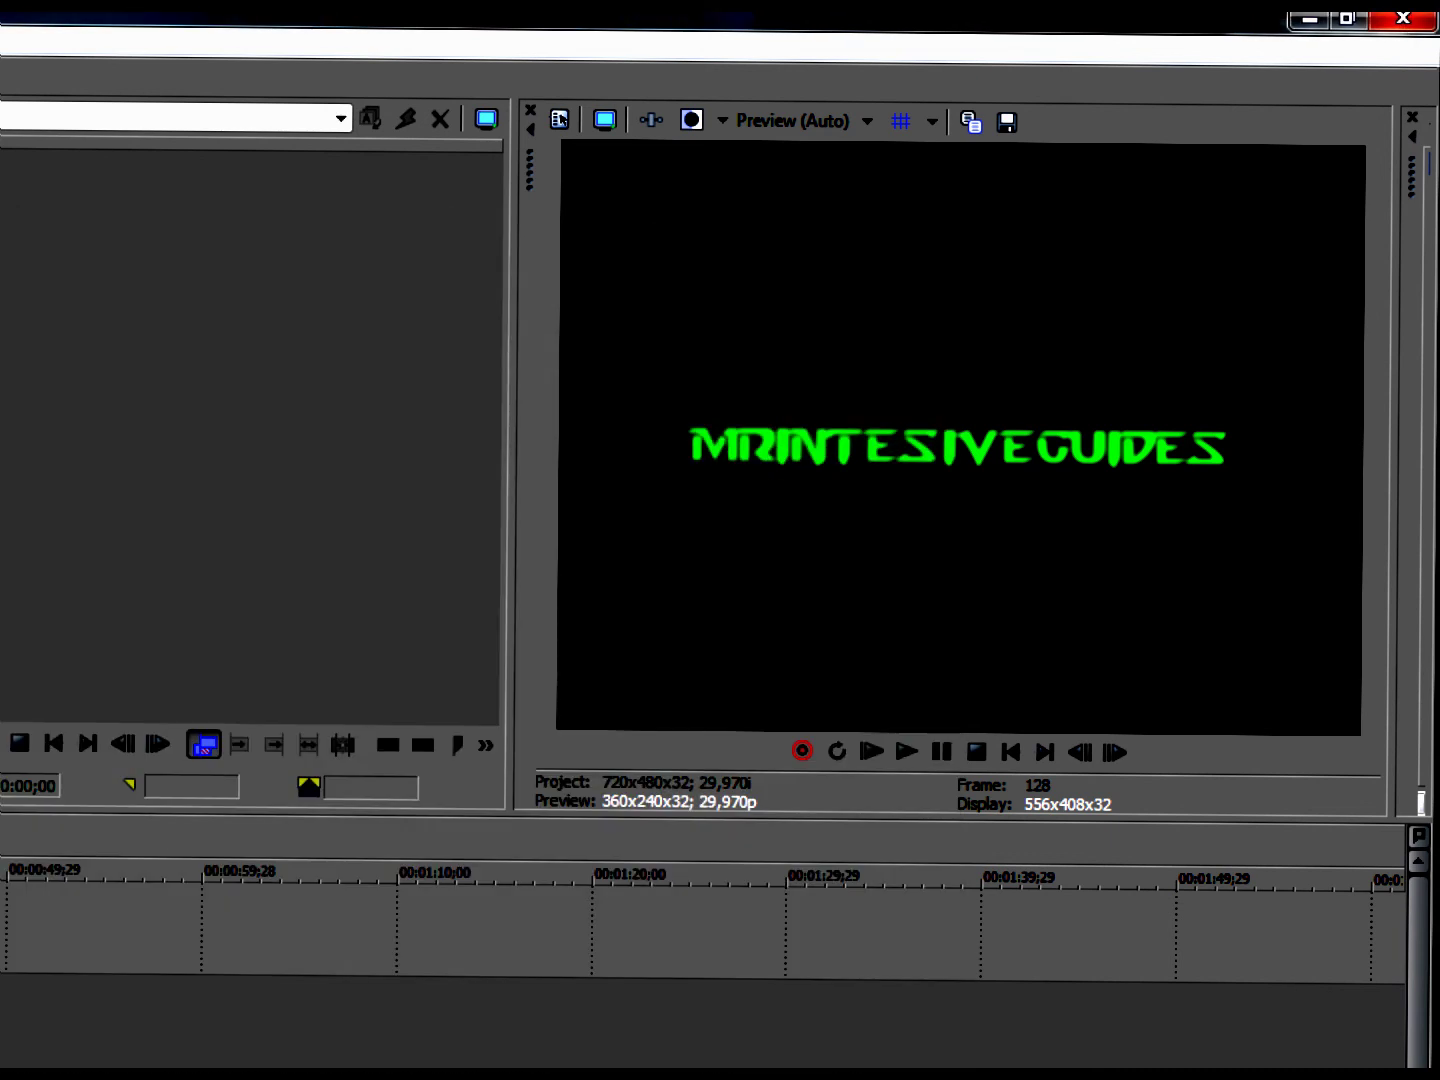